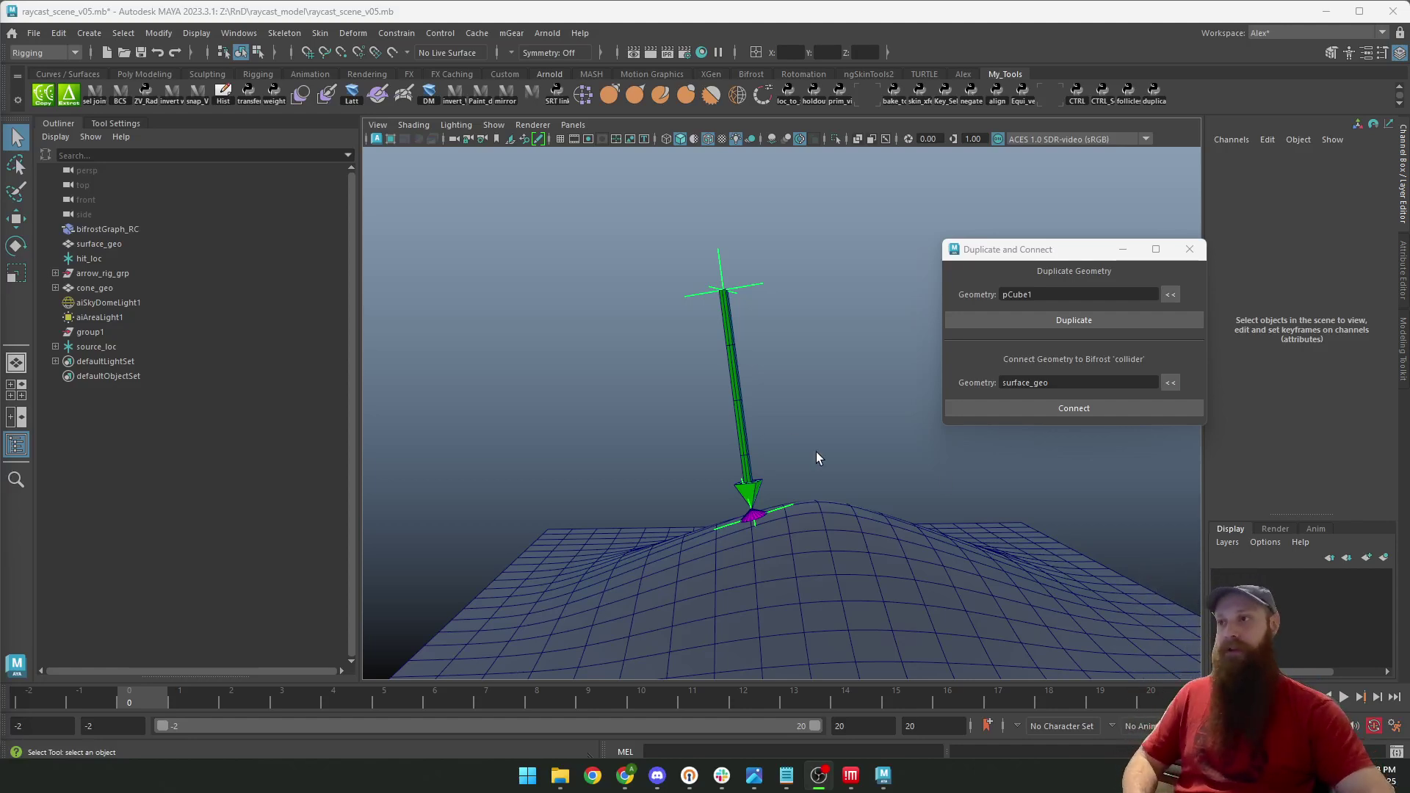
{"action": "middle_click_drag", "start_coordinate": [700, 346], "coordinate": [697, 384], "text": "alt"}
{"action": "right_click_drag", "start_coordinate": [696, 385], "coordinate": [718, 388], "text": "alt"}
{"action": "middle_click_drag", "start_coordinate": [718, 388], "coordinate": [749, 378], "text": "alt"}
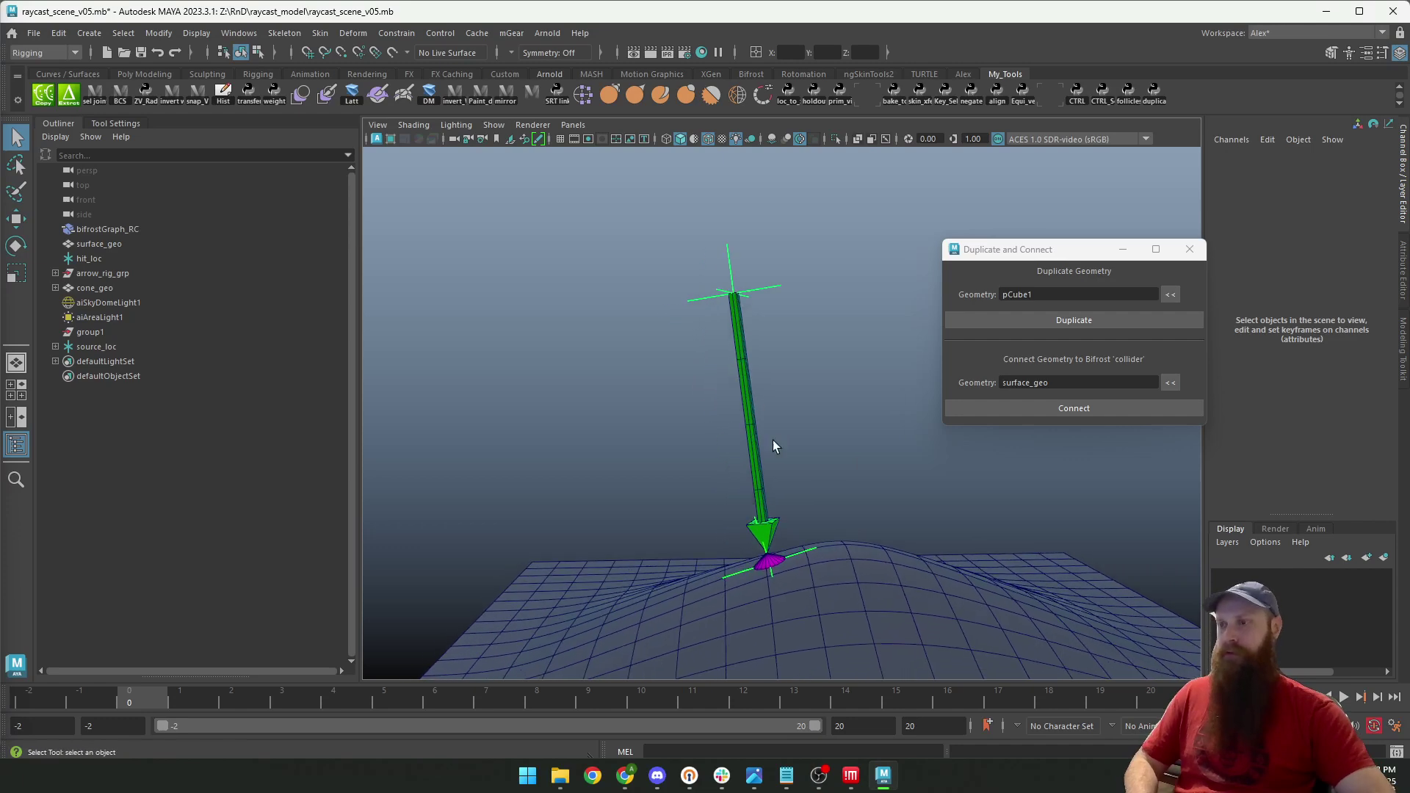
{"action": "right_click_drag", "start_coordinate": [773, 439], "coordinate": [777, 460], "text": "alt"}
{"action": "left_click_drag", "start_coordinate": [778, 460], "coordinate": [725, 449], "text": "alt"}
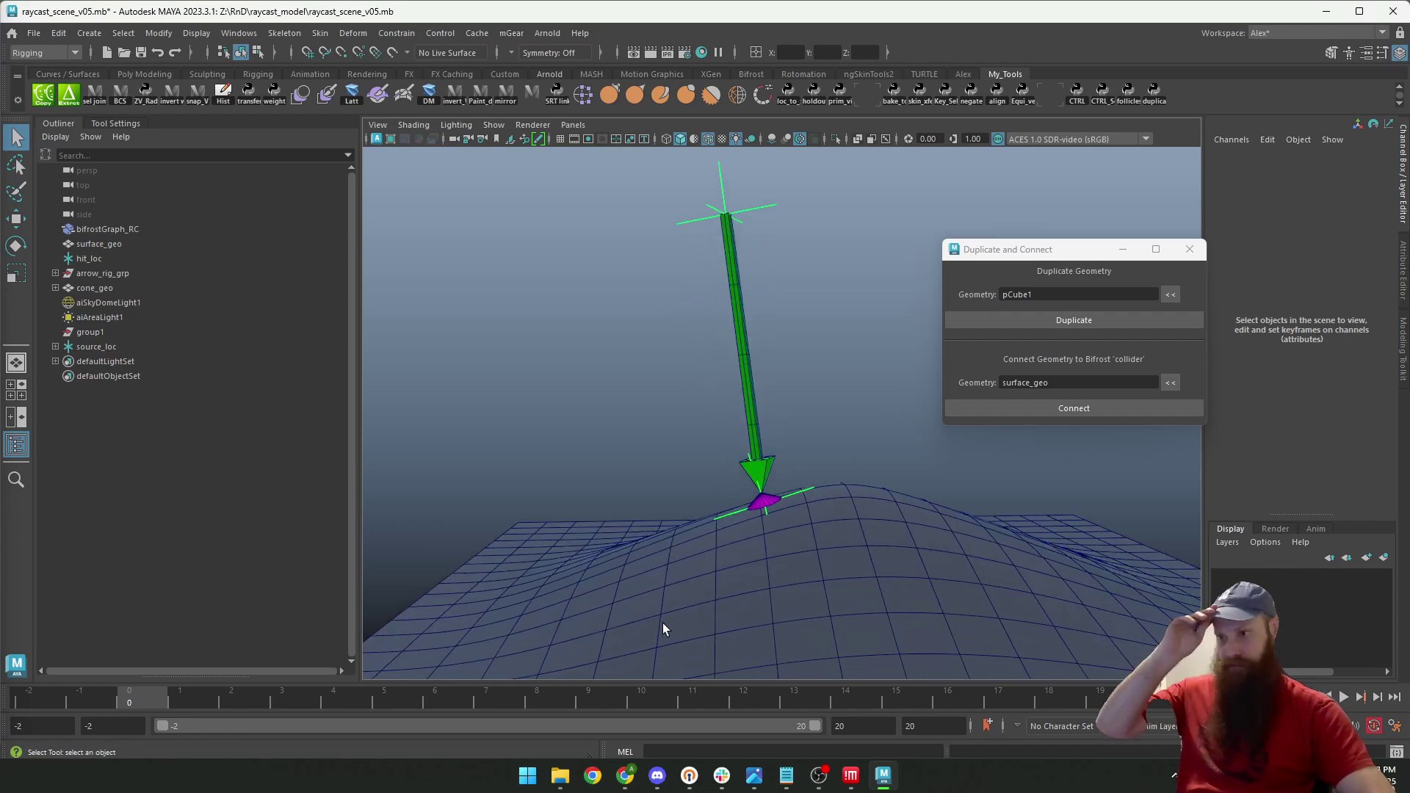
{"action": "left_click", "coordinate": [625, 775]}
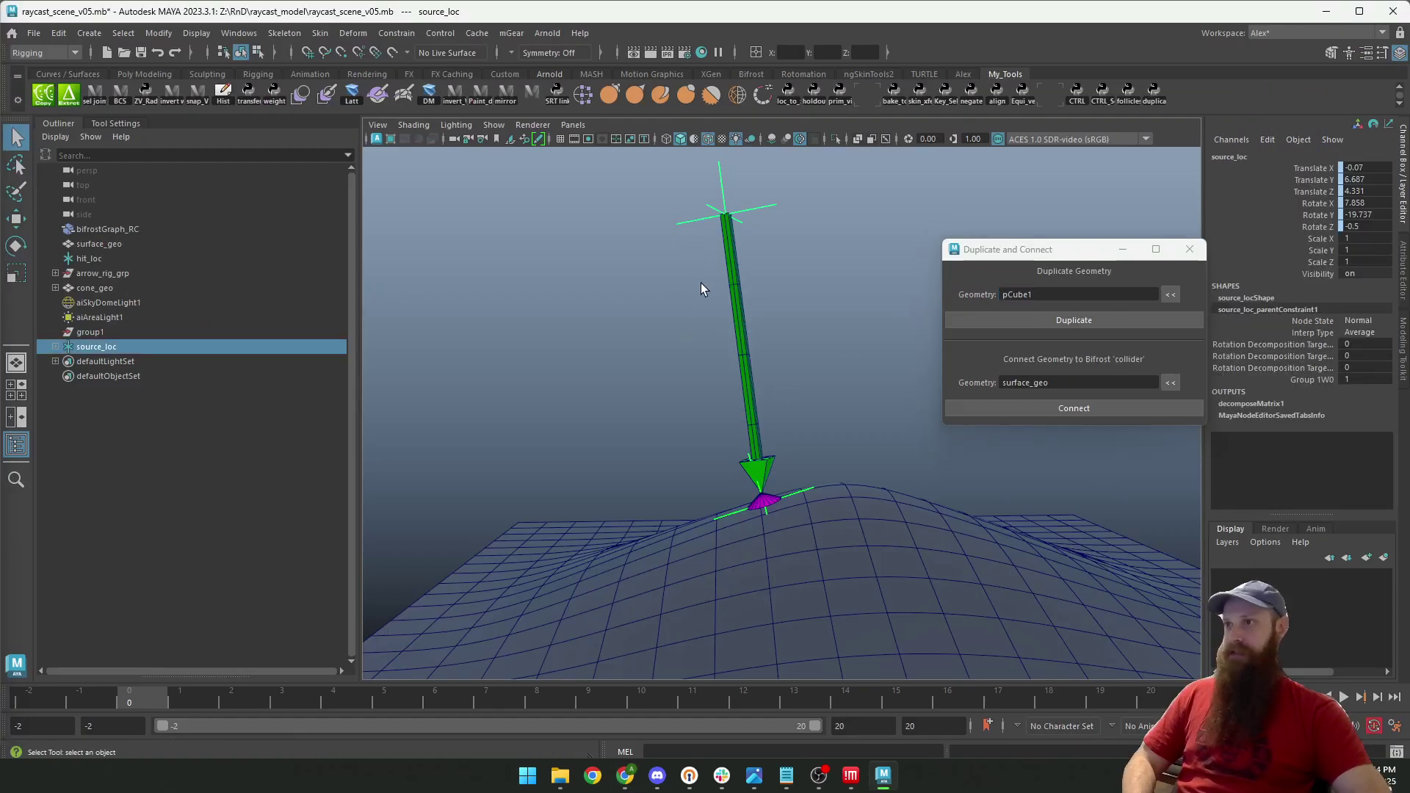
Rotate source_loc to swing the arrow along the surface, and inspect arrow_geo and cone_geo at the hit point.
{"action": "middle_click_drag", "start_coordinate": [700, 286], "coordinate": [695, 350], "text": "alt"}
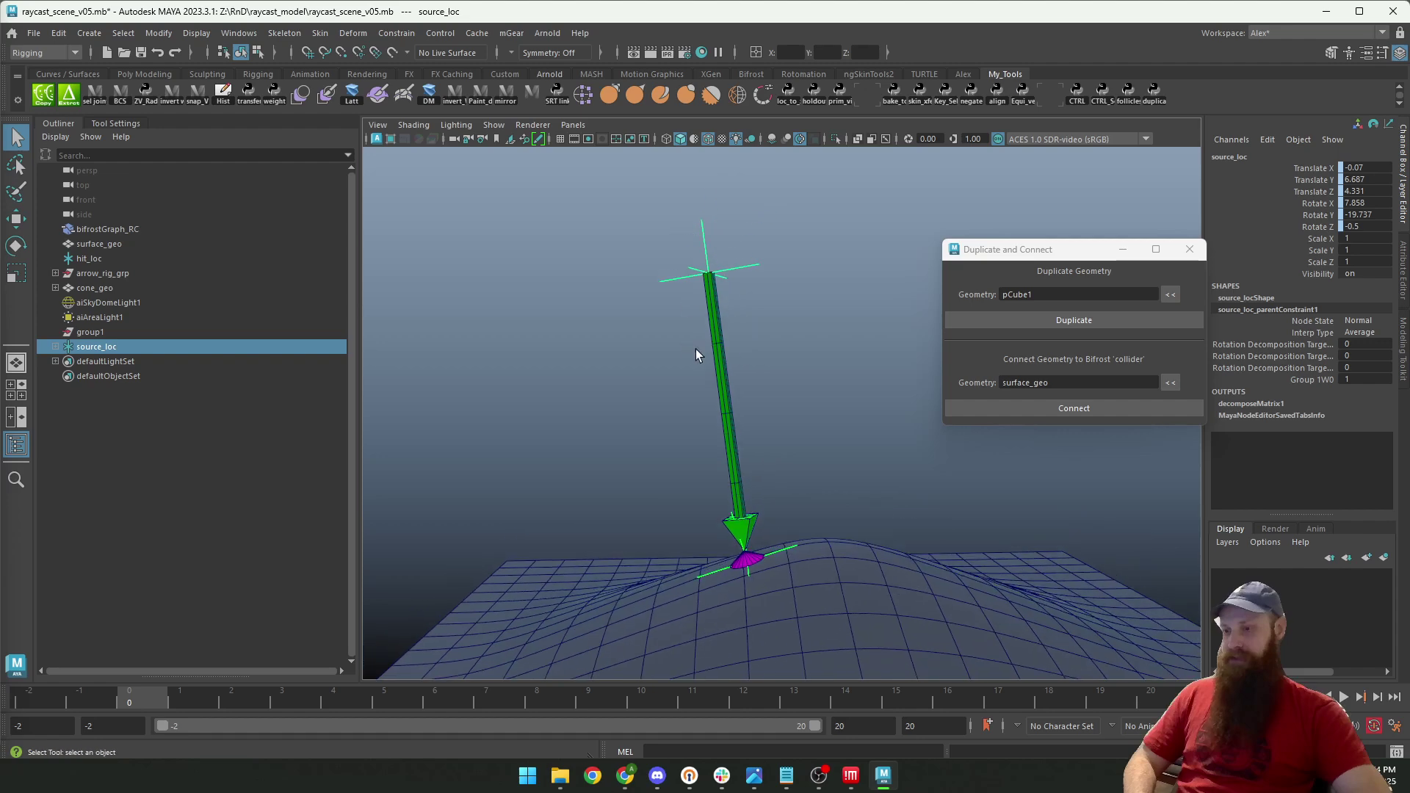
{"action": "key", "text": "e"}
{"action": "left_click_drag", "start_coordinate": [565, 239], "coordinate": [602, 233]}
{"action": "left_click", "coordinate": [692, 478]}
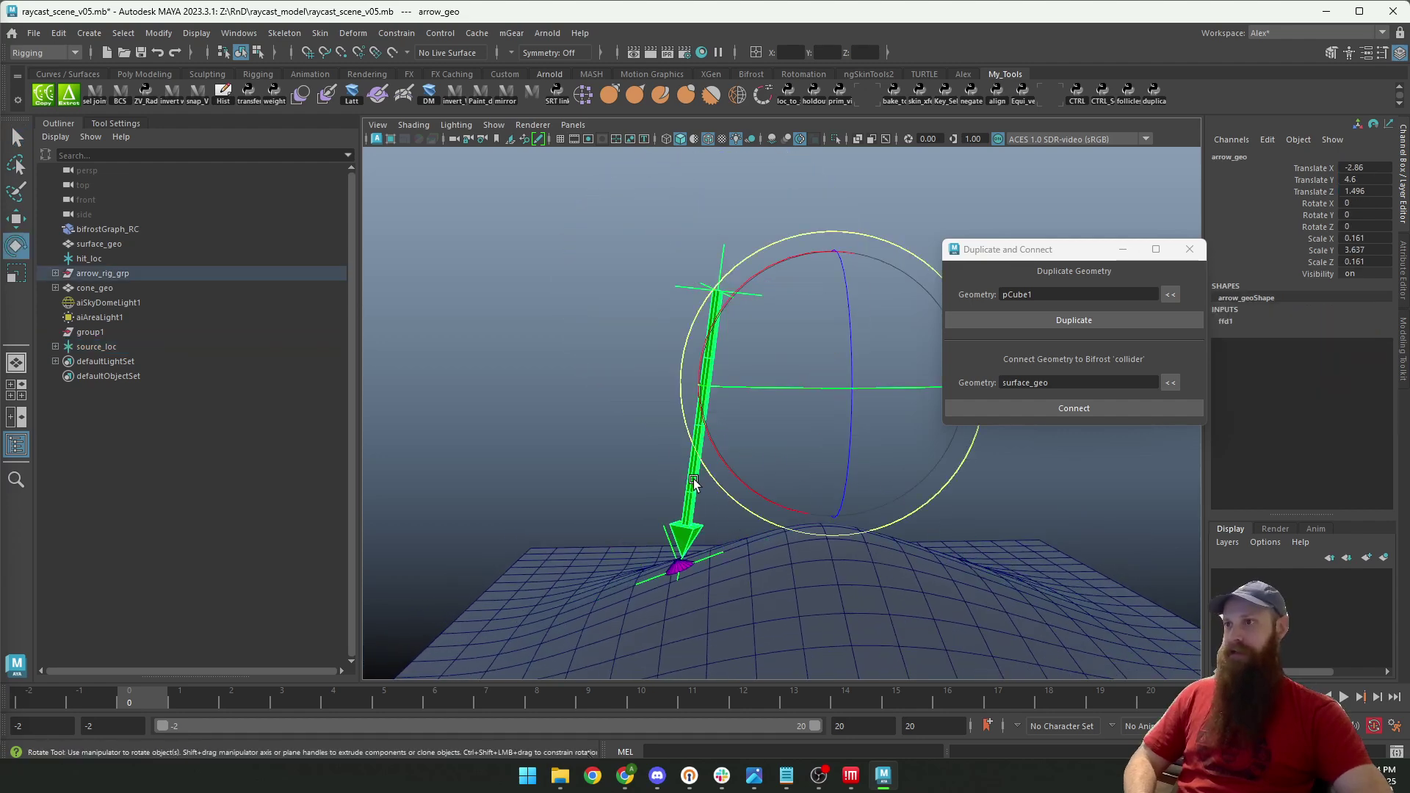
{"action": "left_click", "coordinate": [684, 566]}
{"action": "middle_click_drag", "start_coordinate": [685, 565], "coordinate": [671, 523], "text": "alt"}
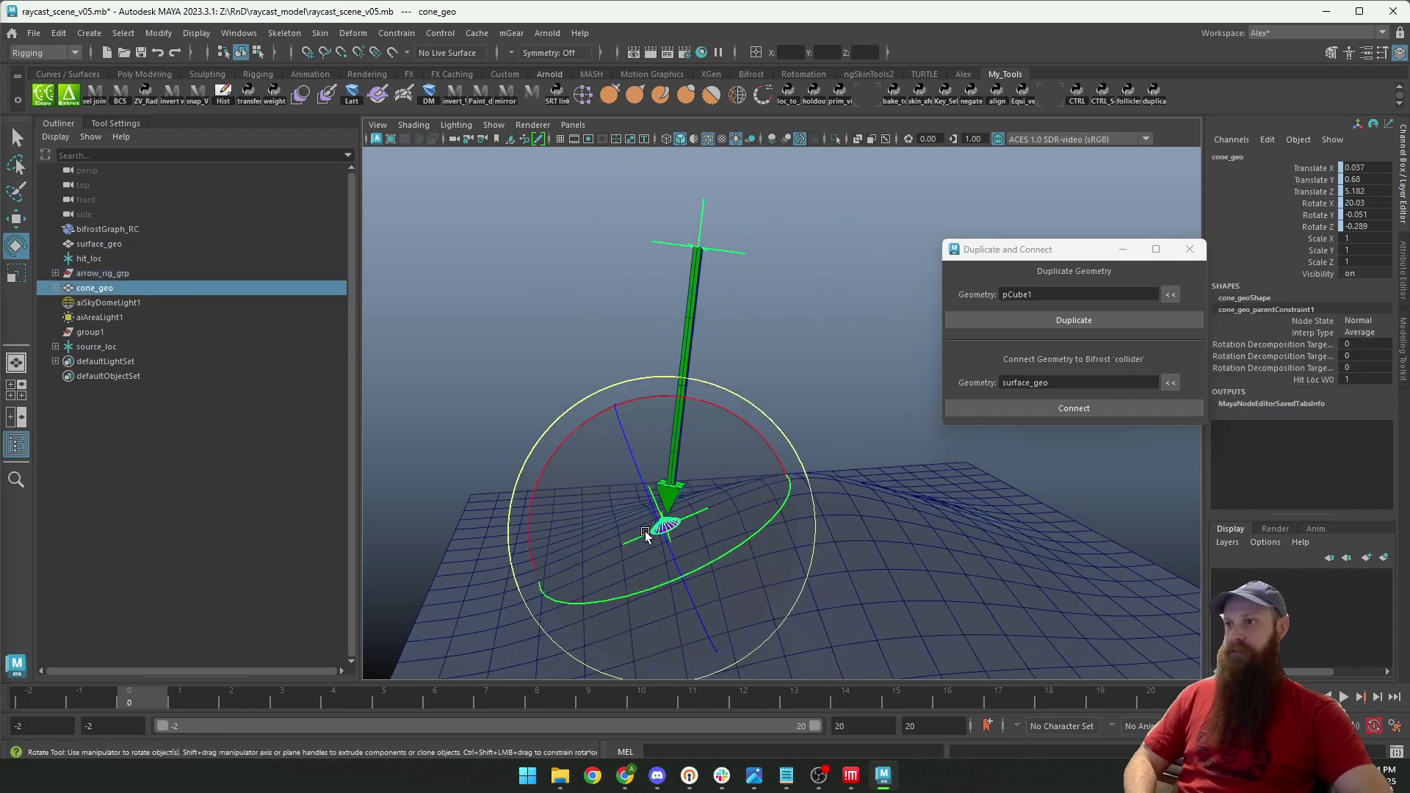
Rotate source_loc to sweep the raycast arrow over the hill and back, ending at about 3.1, -20, 3.4 degrees.
{"action": "scroll", "coordinate": [671, 523], "scroll_direction": "down", "scroll_amount": 1}
{"action": "left_click", "coordinate": [585, 318]}
{"action": "left_click_drag", "start_coordinate": [633, 255], "coordinate": [684, 305]}
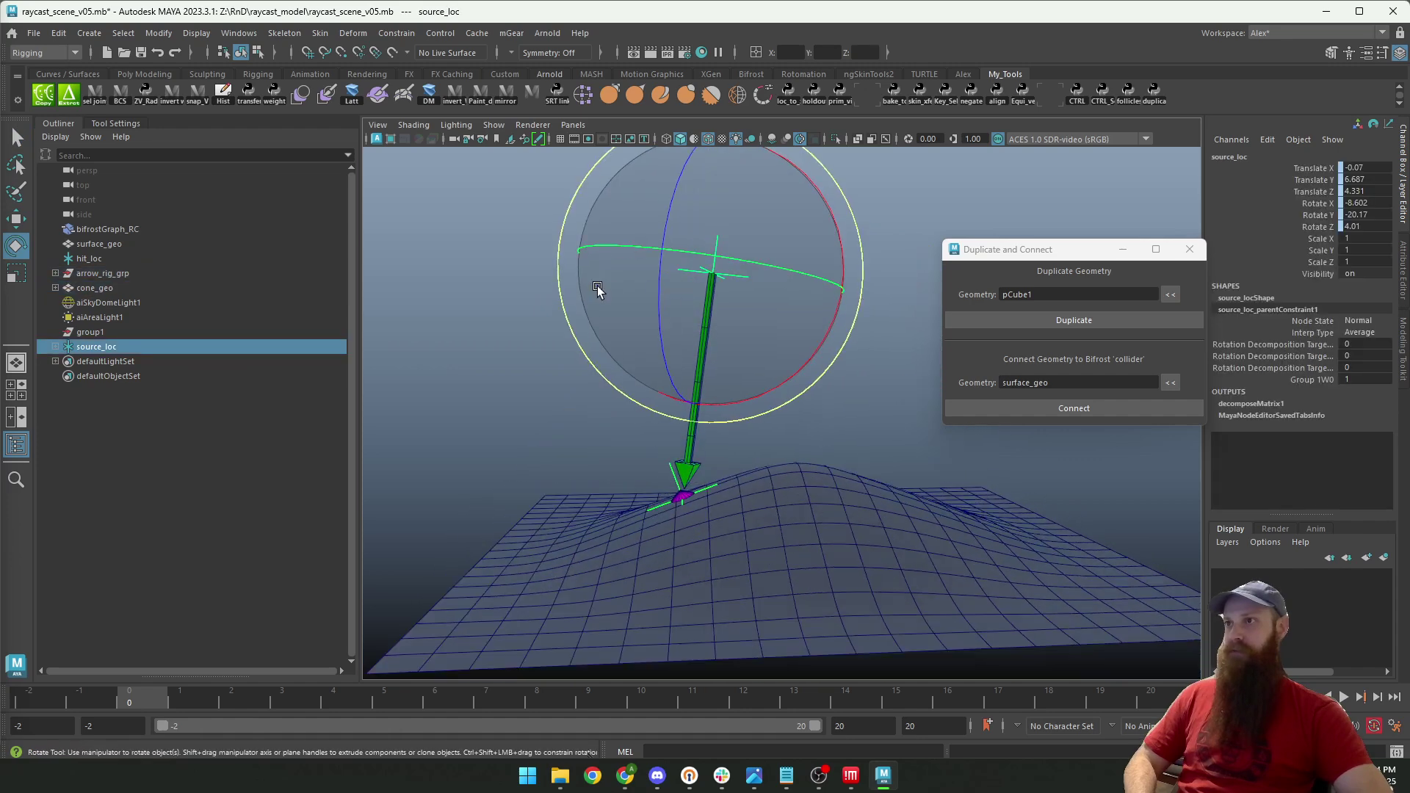
{"action": "left_click_drag", "start_coordinate": [552, 269], "coordinate": [671, 371]}
{"action": "left_click_drag", "start_coordinate": [672, 371], "coordinate": [727, 365], "text": "alt"}
{"action": "middle_click_drag", "start_coordinate": [727, 365], "coordinate": [718, 426], "text": "alt"}
{"action": "left_click_drag", "start_coordinate": [717, 425], "coordinate": [867, 419], "text": "alt"}
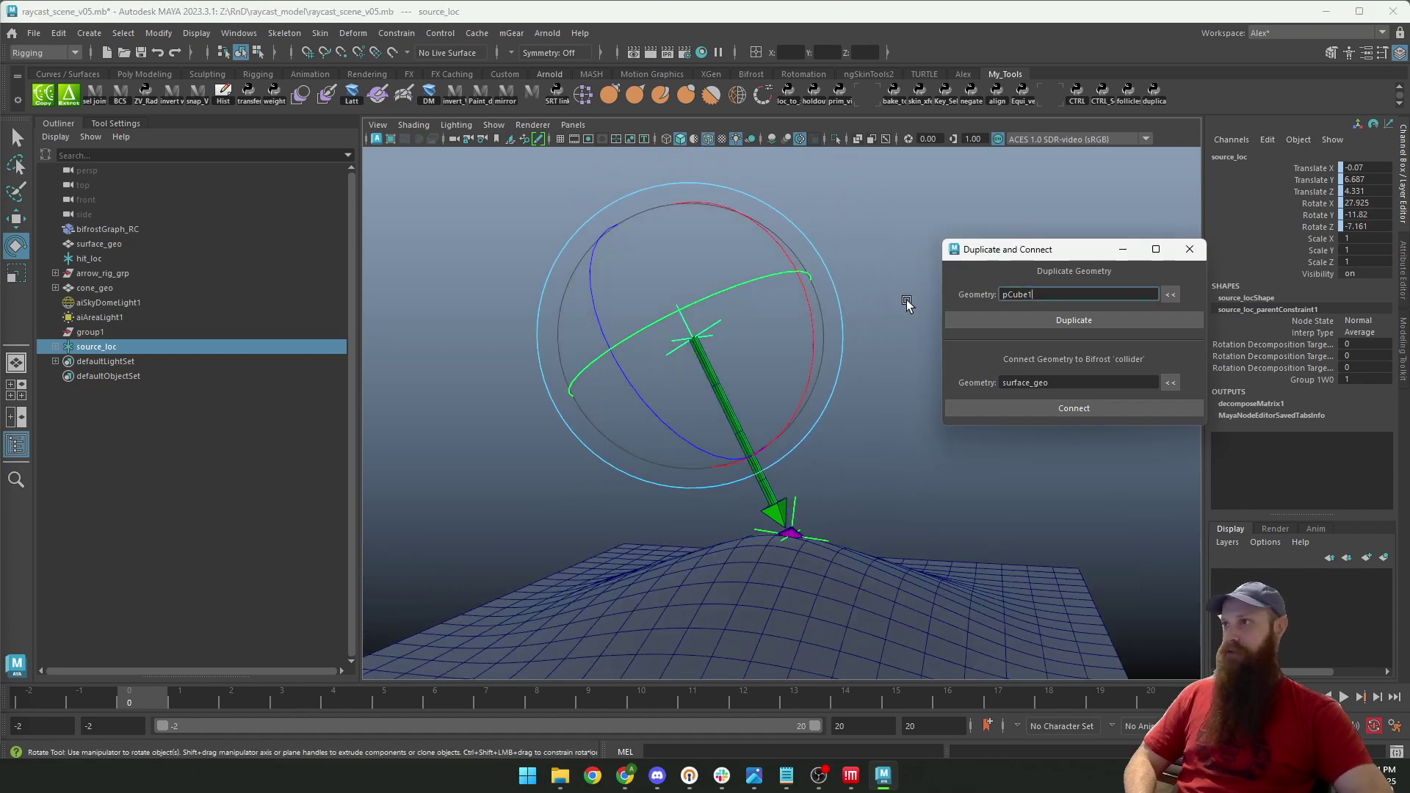
{"action": "left_click_drag", "start_coordinate": [907, 299], "coordinate": [669, 294], "text": "alt"}
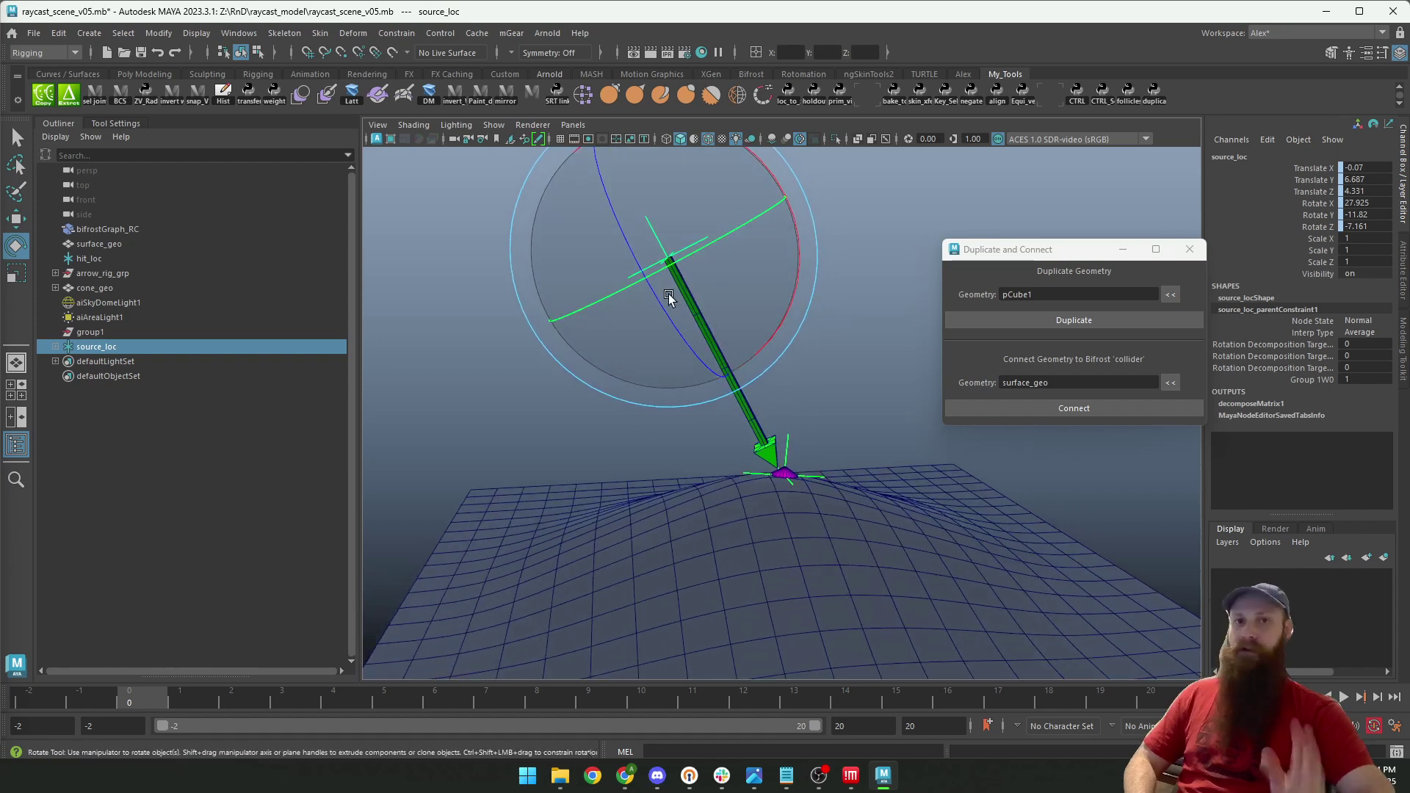
{"action": "mouse_move", "coordinate": [578, 305]}
{"action": "left_mouse_down"}
{"action": "mouse_move", "coordinate": [617, 342]}
{"action": "mouse_move", "coordinate": [598, 320]}
{"action": "left_mouse_up"}
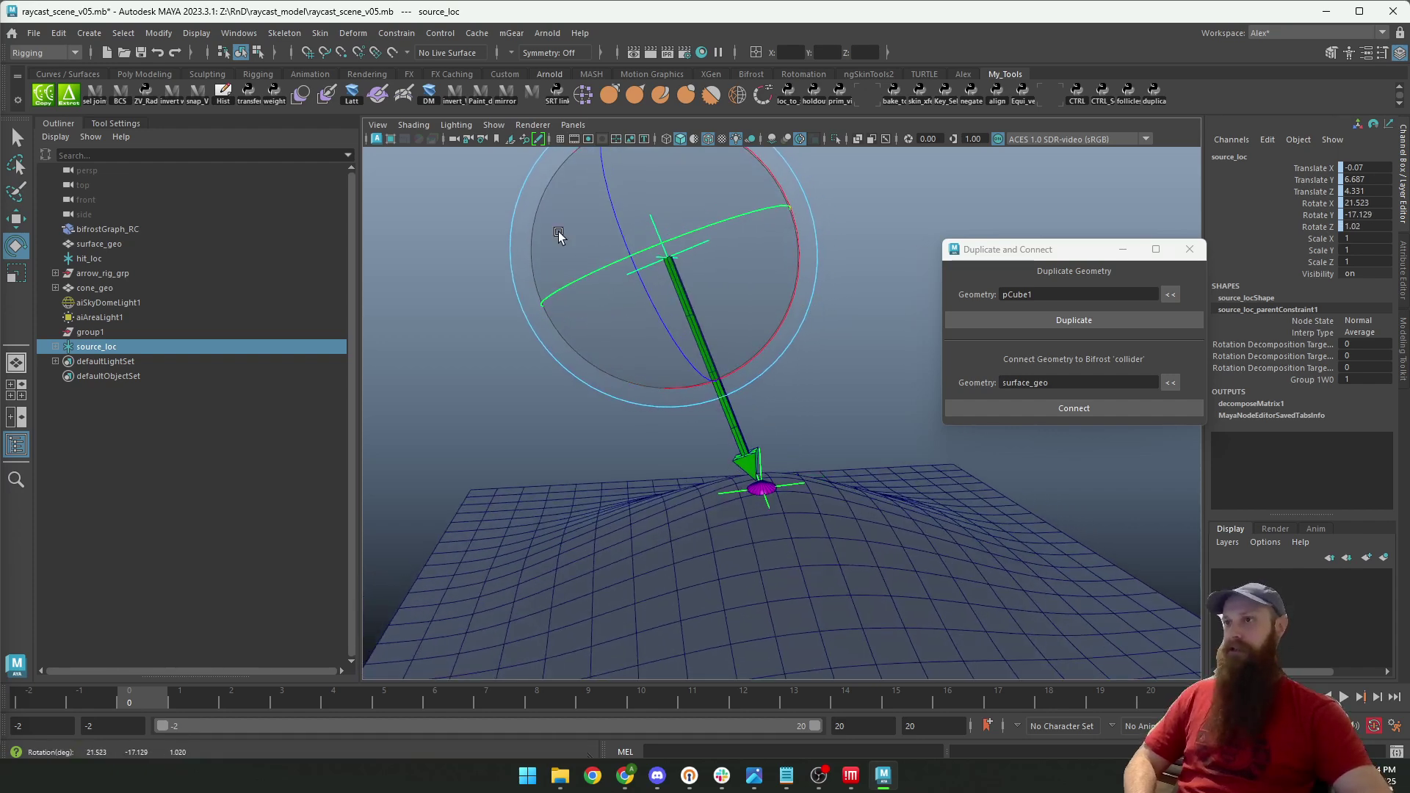
{"action": "left_click_drag", "start_coordinate": [519, 188], "coordinate": [577, 171]}
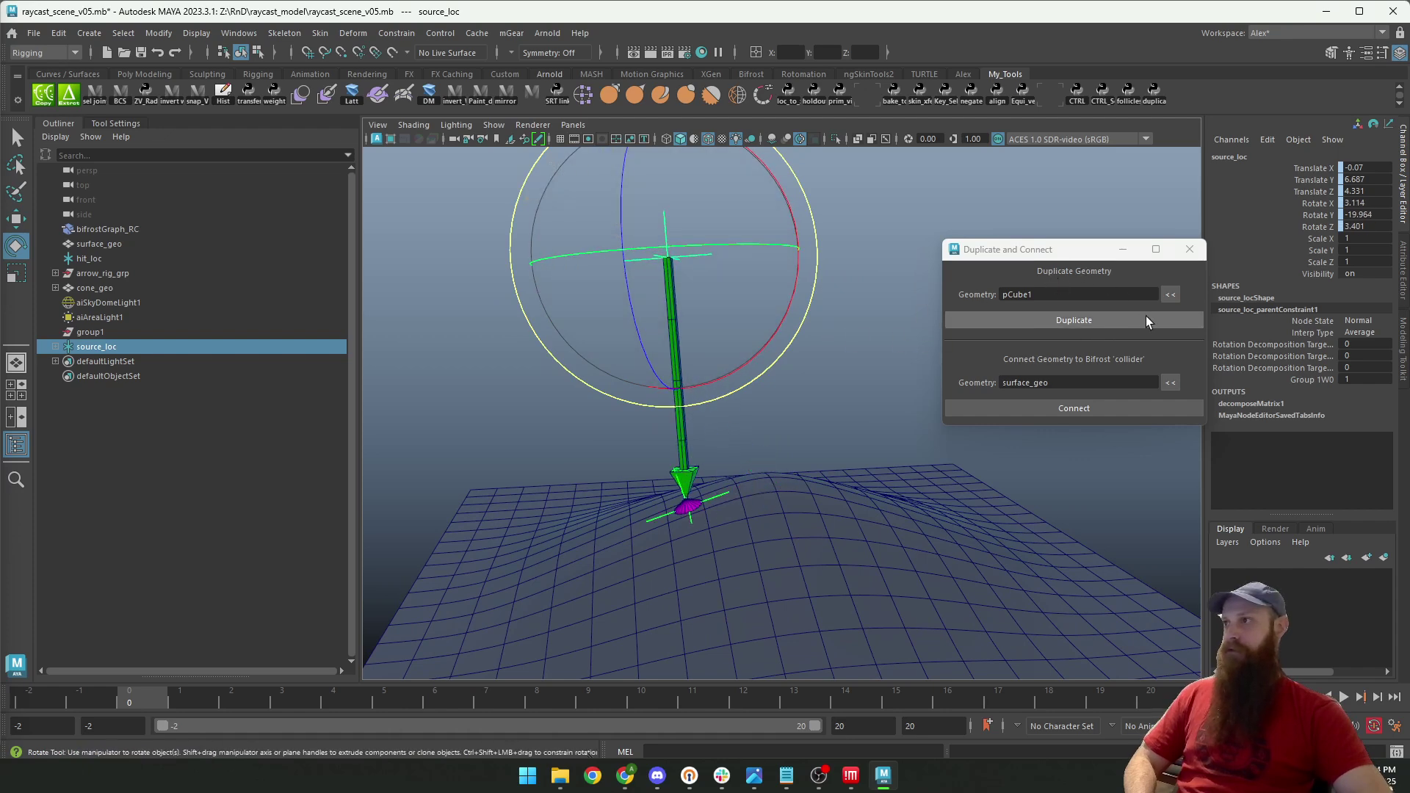
Load cone_geo as the geometry to duplicate and connect surface_geo to the Bifrost collider.
{"action": "left_click", "coordinate": [694, 508]}
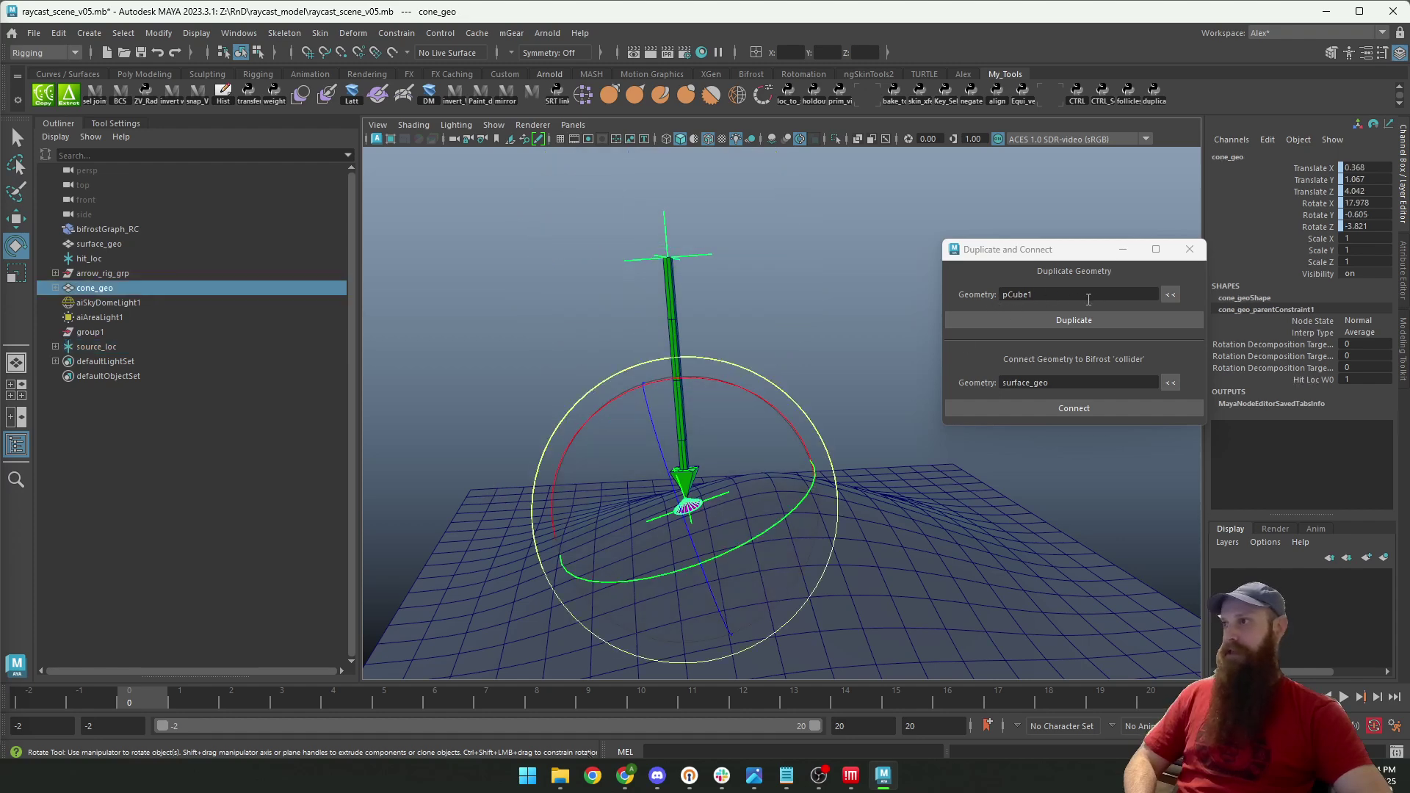
{"action": "left_click", "coordinate": [1157, 296]}
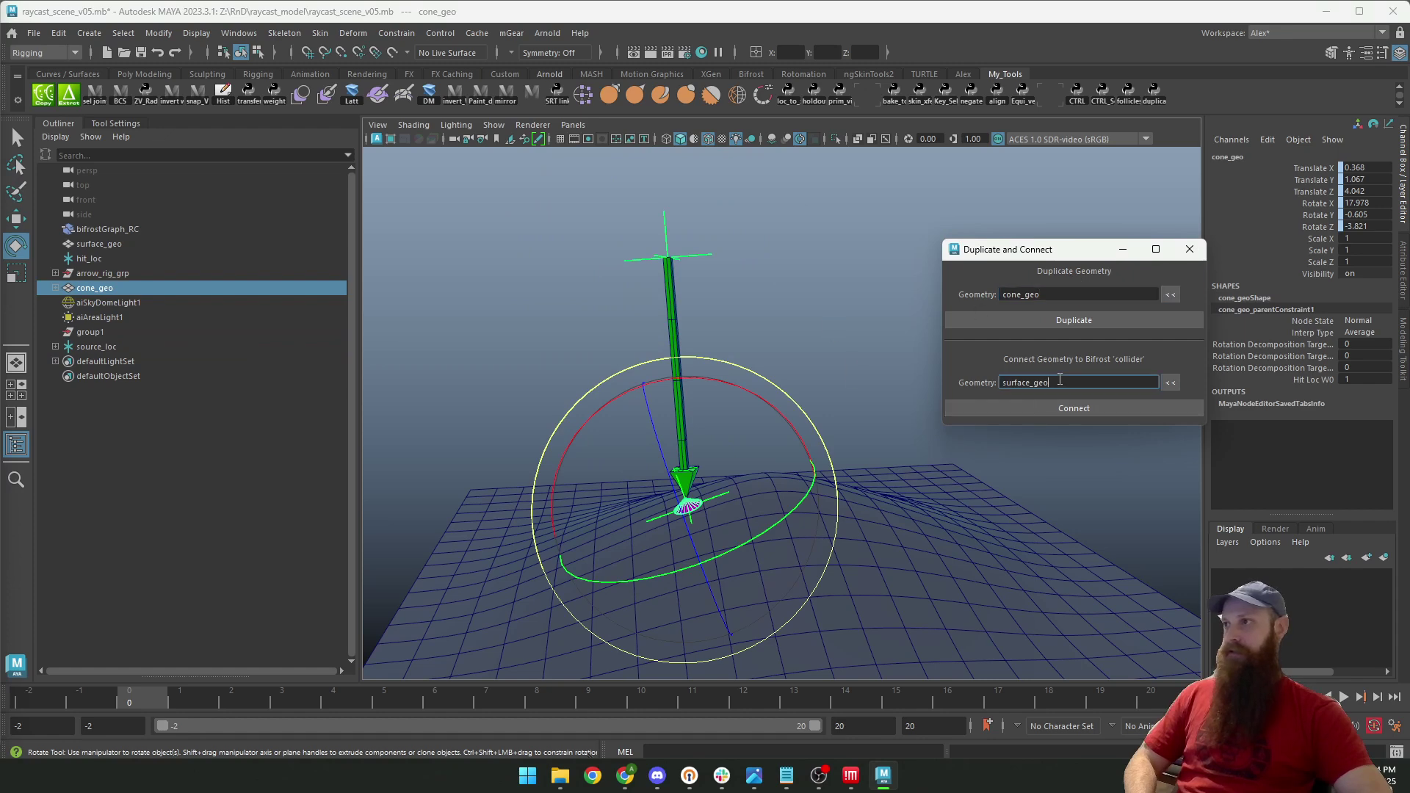
{"action": "left_click", "coordinate": [984, 592]}
{"action": "key", "text": "f"}
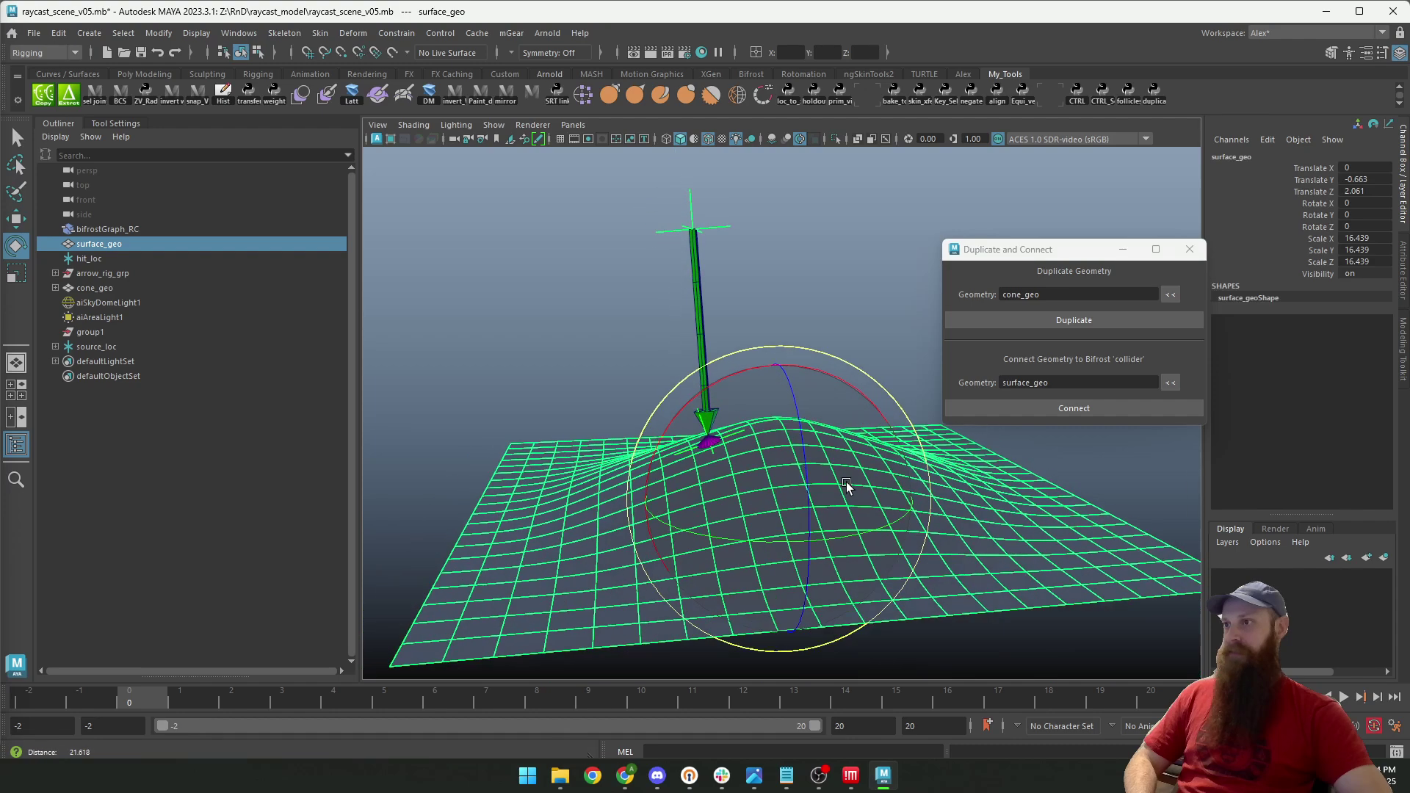
{"action": "left_click", "coordinate": [536, 355]}
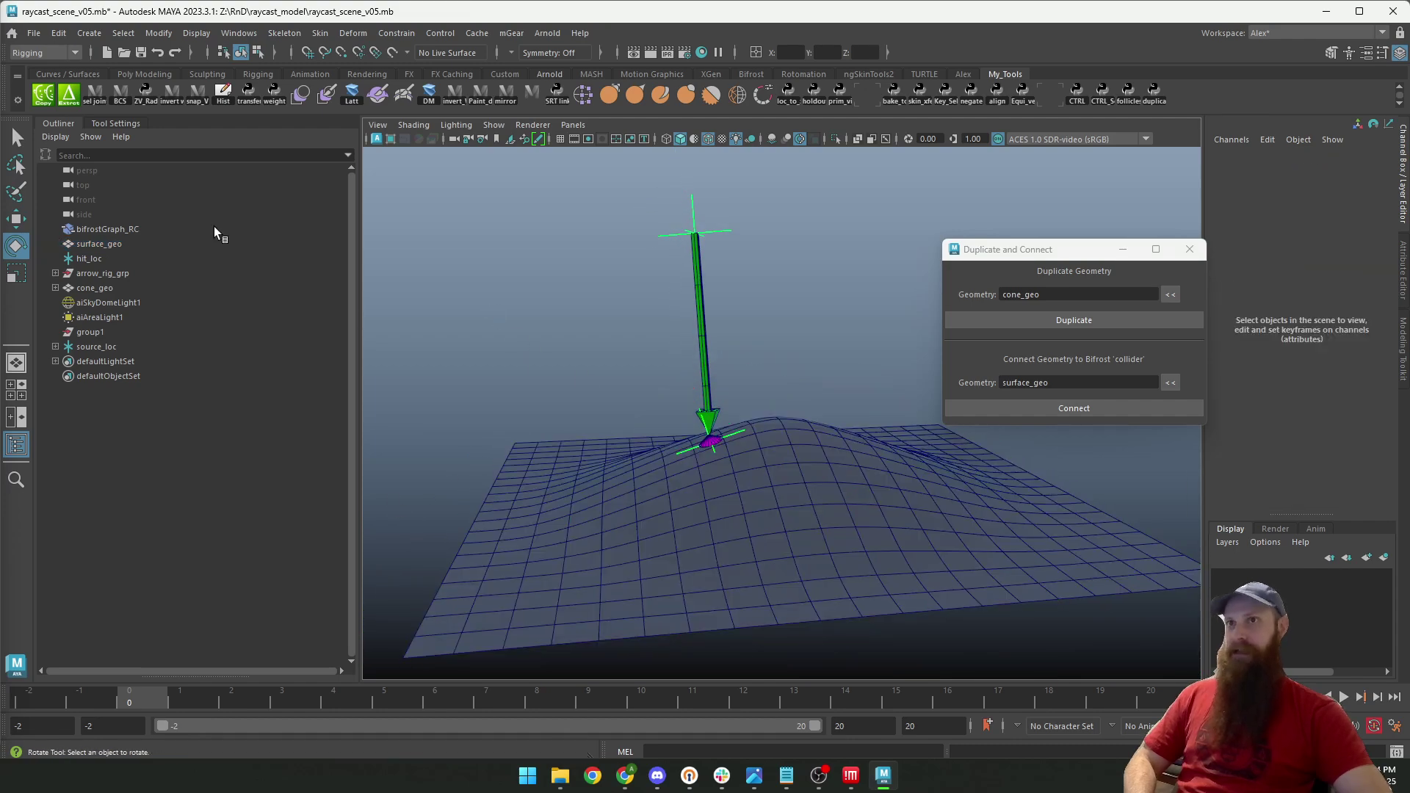
{"action": "left_click", "coordinate": [574, 513]}
{"action": "key", "text": "f"}
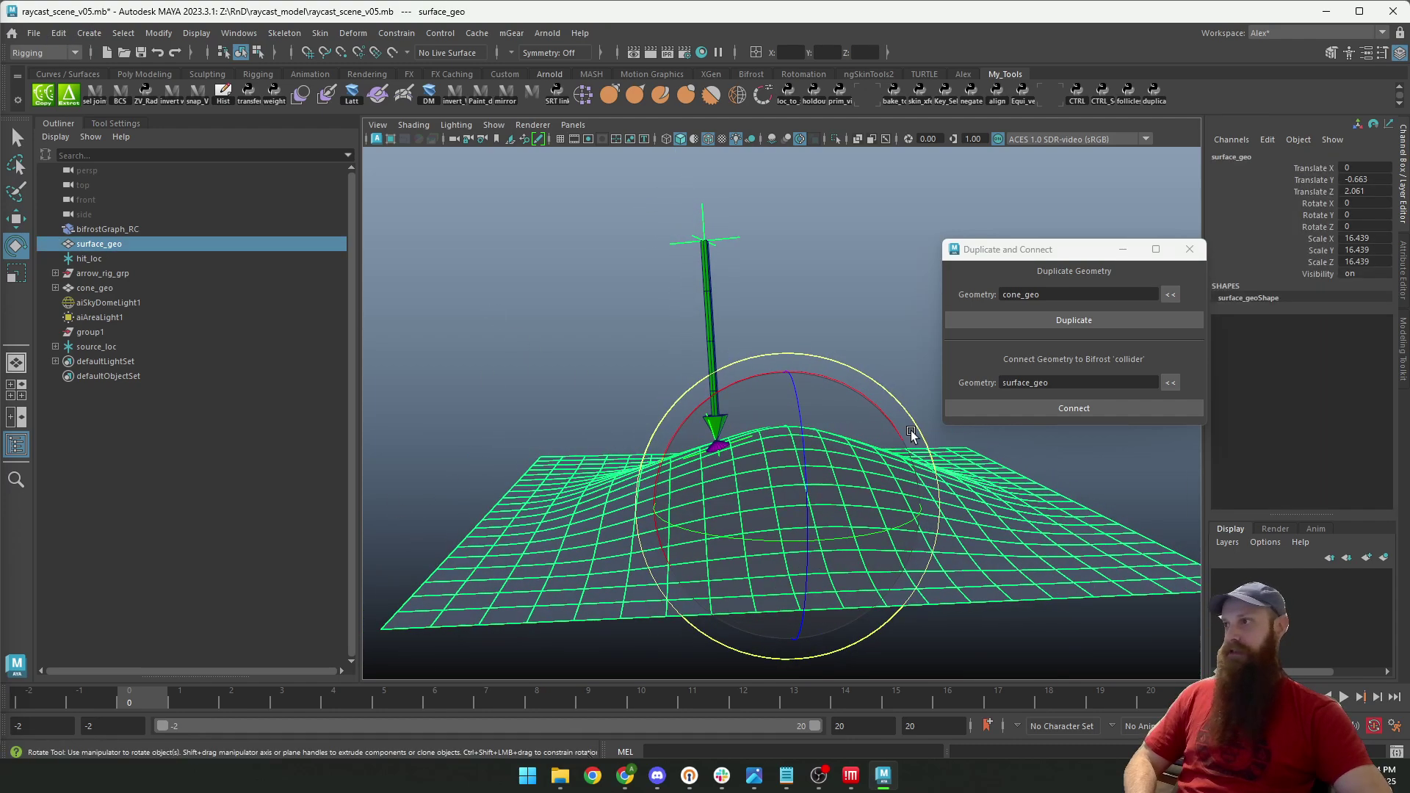
{"action": "left_click", "coordinate": [1170, 385]}
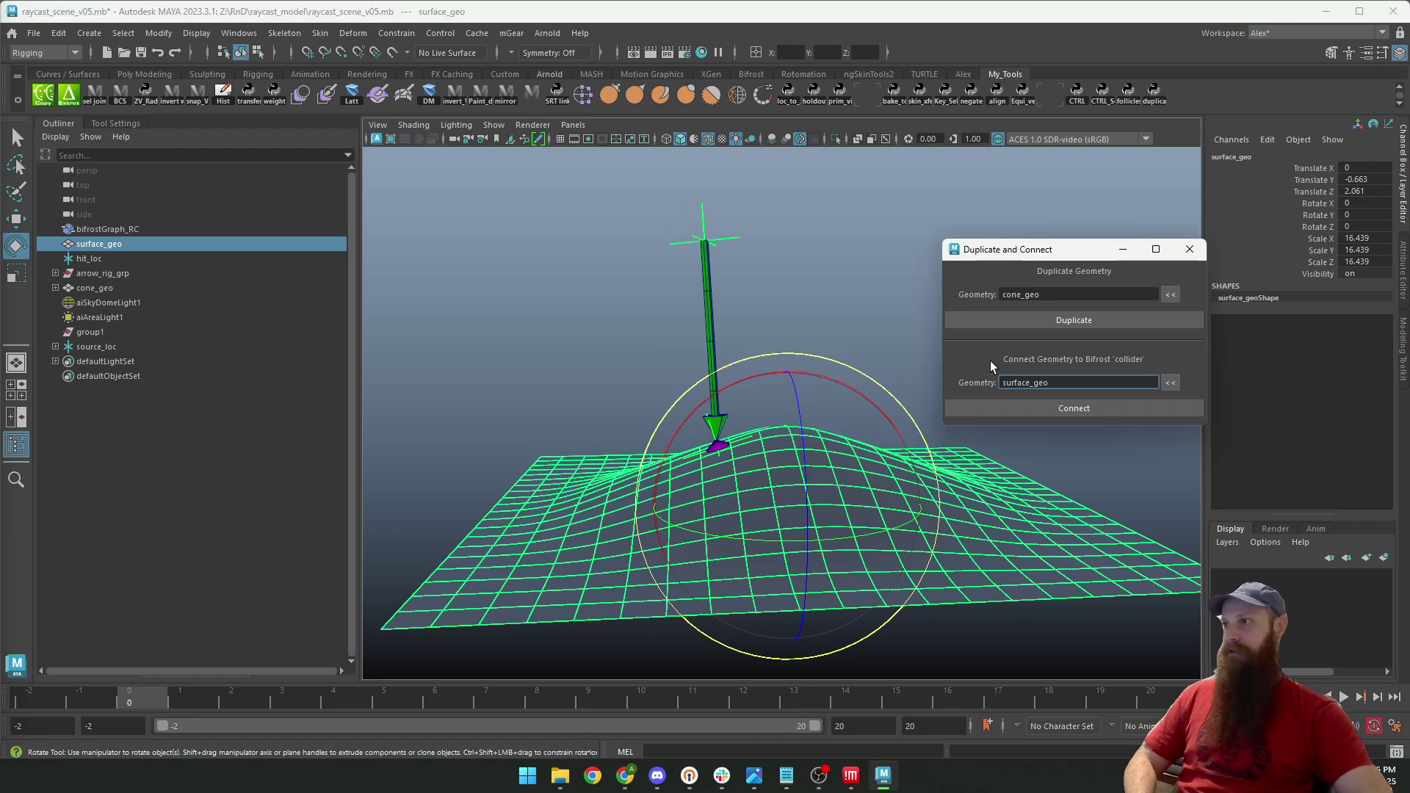
{"action": "left_click", "coordinate": [1074, 408]}
{"action": "middle_click_drag", "start_coordinate": [716, 479], "coordinate": [716, 481], "text": "alt"}
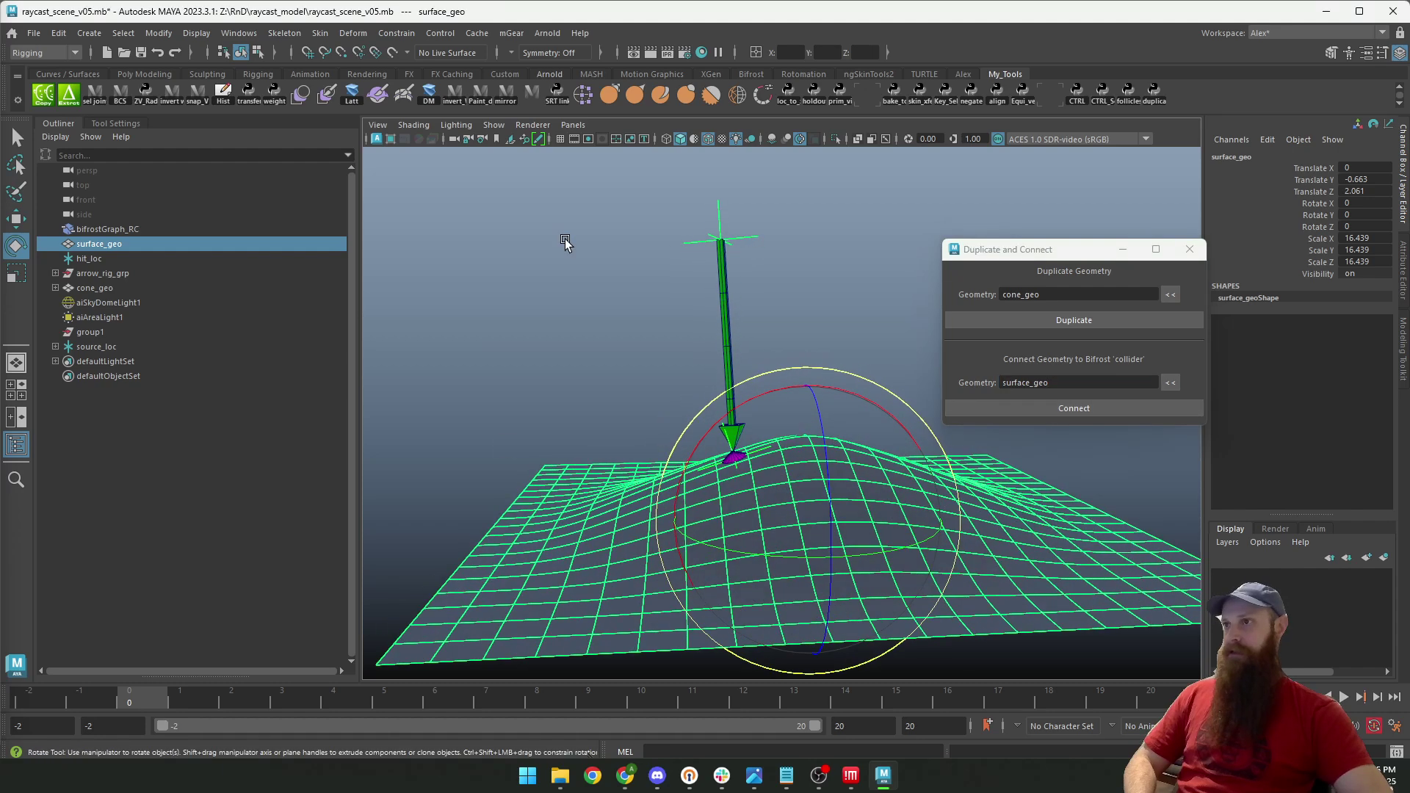
{"action": "left_click", "coordinate": [563, 242]}
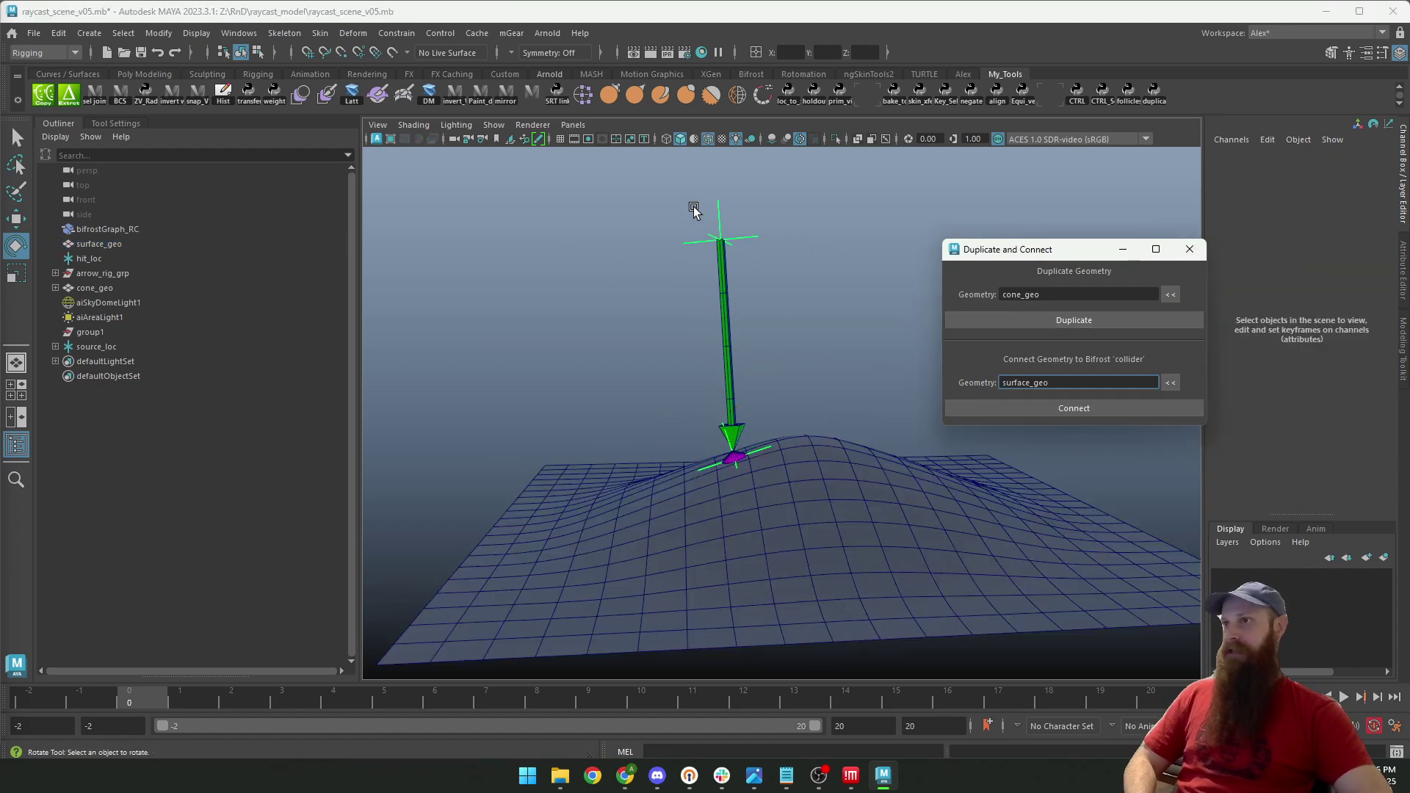
Aim the arrow by rotating source_loc and duplicate cone_geo at two different hit points on the hill.
{"action": "left_click_drag", "start_coordinate": [692, 206], "coordinate": [701, 255]}
{"action": "middle_click_drag", "start_coordinate": [701, 256], "coordinate": [695, 281], "text": "alt"}
{"action": "mouse_move", "coordinate": [590, 281]}
{"action": "left_mouse_down"}
{"action": "mouse_move", "coordinate": [561, 311]}
{"action": "mouse_move", "coordinate": [584, 290]}
{"action": "left_mouse_up"}
{"action": "left_click", "coordinate": [1025, 324]}
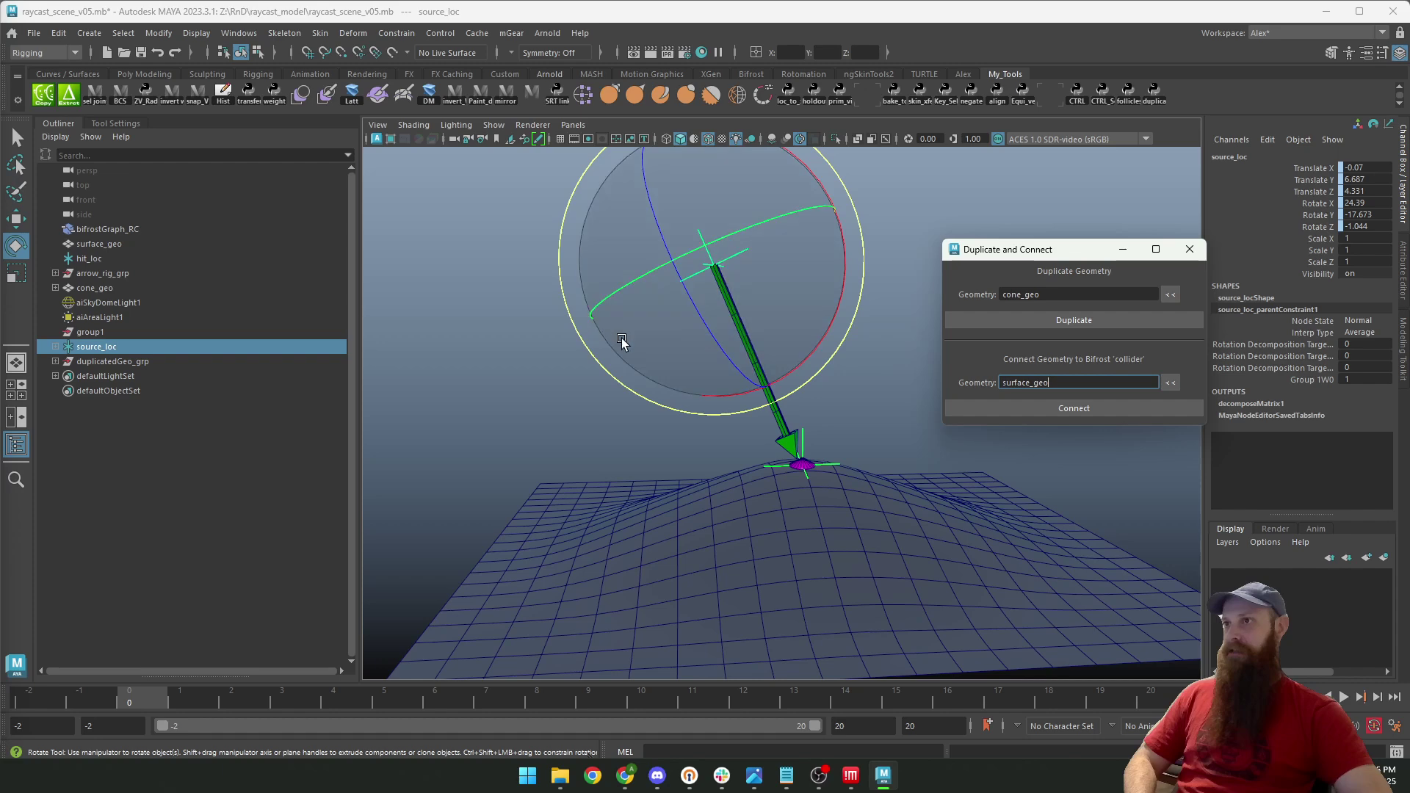
{"action": "left_click_drag", "start_coordinate": [622, 339], "coordinate": [617, 295]}
{"action": "left_click", "coordinate": [989, 320]}
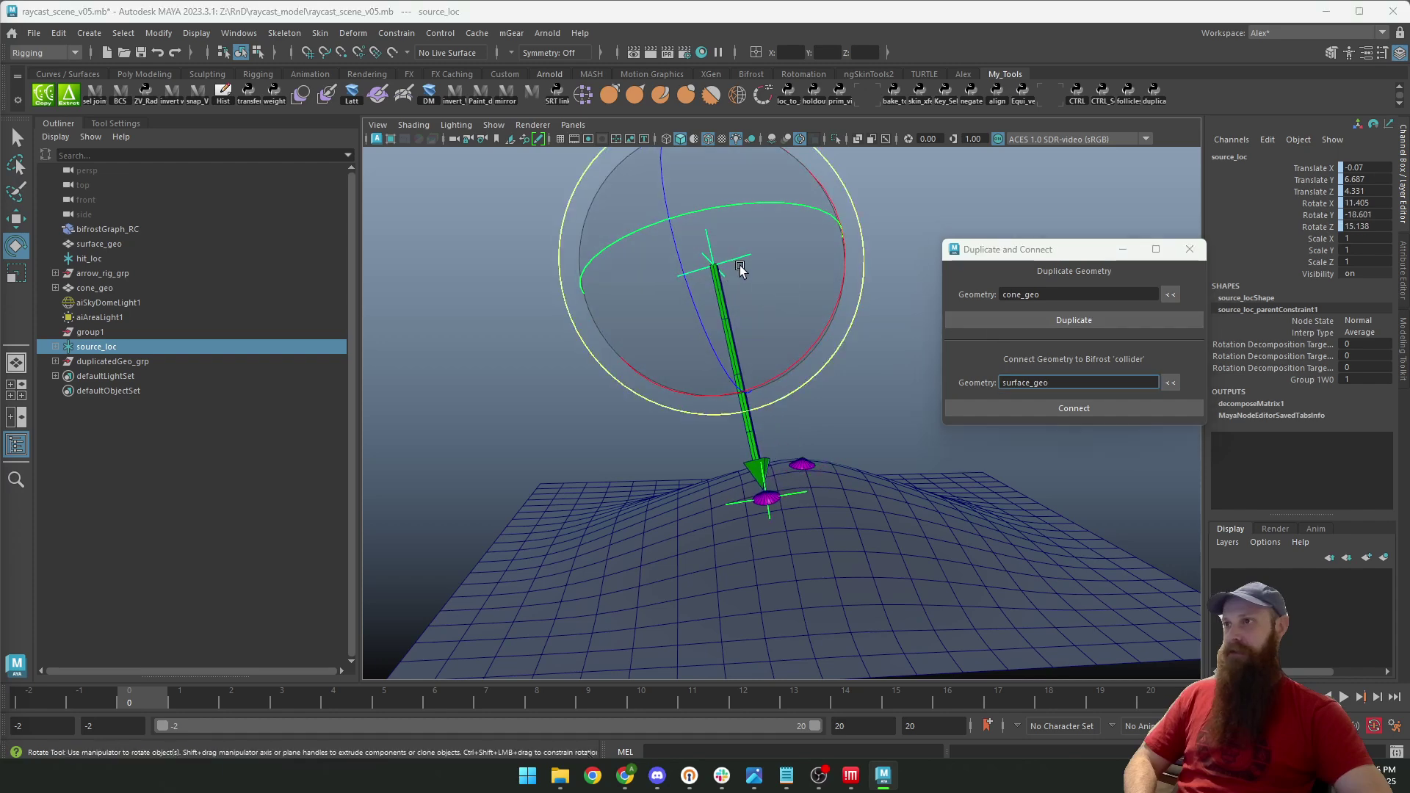
Keep re-aiming source_loc and duplicate cone_geo at four more hit points around the hill.
{"action": "left_click_drag", "start_coordinate": [739, 268], "coordinate": [872, 372]}
{"action": "left_click", "coordinate": [1015, 320]}
{"action": "left_click", "coordinate": [1061, 316]}
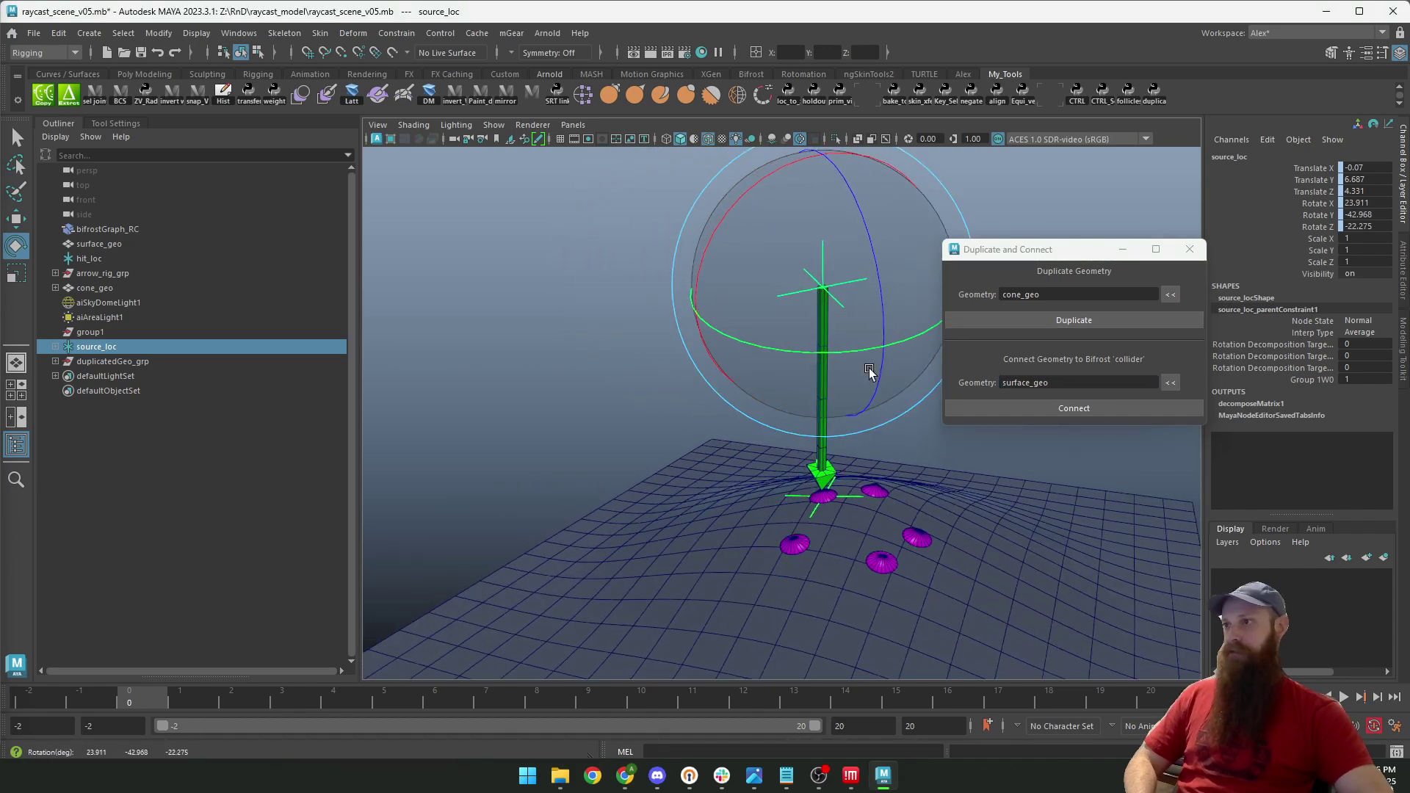
{"action": "left_click", "coordinate": [1048, 320]}
{"action": "left_click_drag", "start_coordinate": [697, 200], "coordinate": [760, 179]}
{"action": "left_click", "coordinate": [1006, 318]}
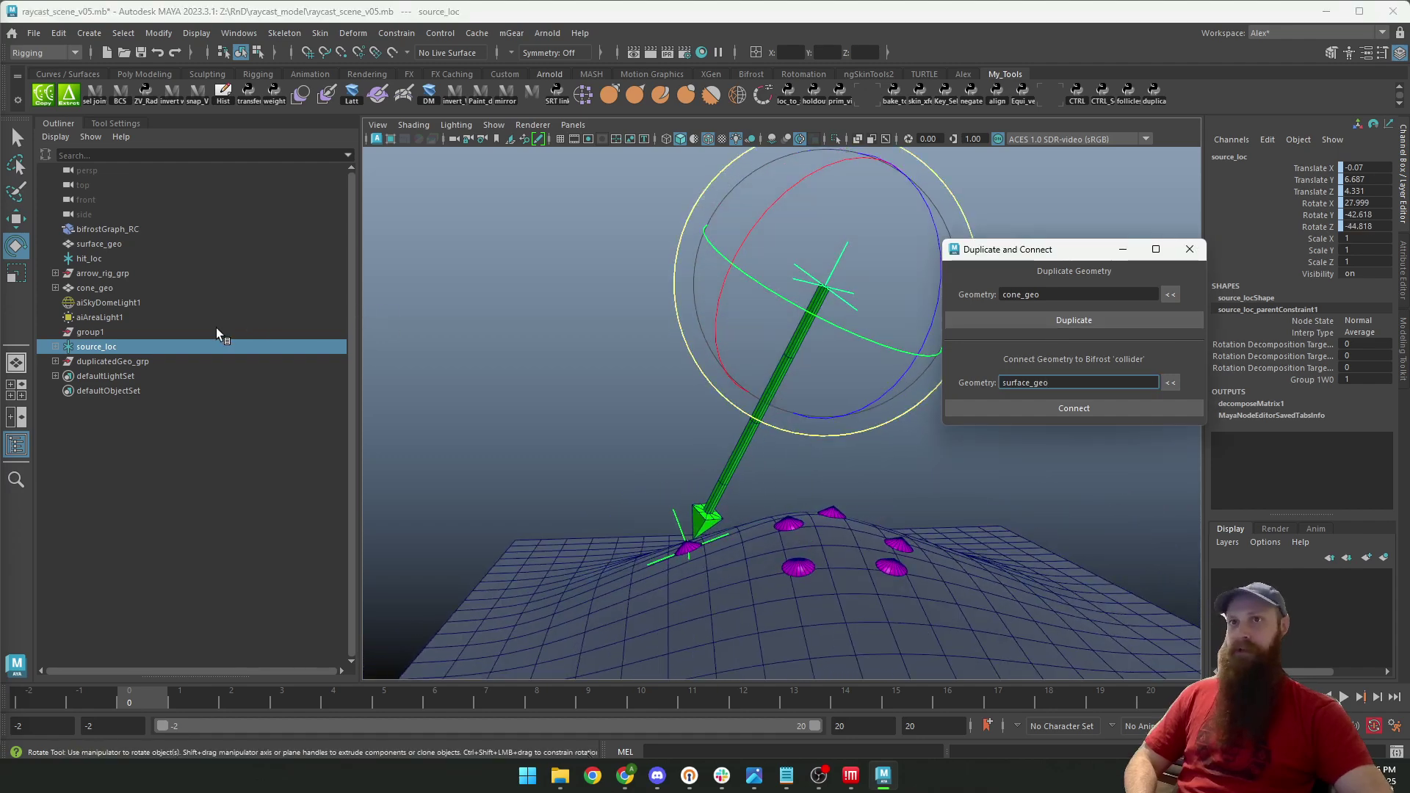
Create a polygon cube in the scene.
{"action": "left_click", "coordinate": [504, 315]}
{"action": "left_click", "coordinate": [89, 33]}
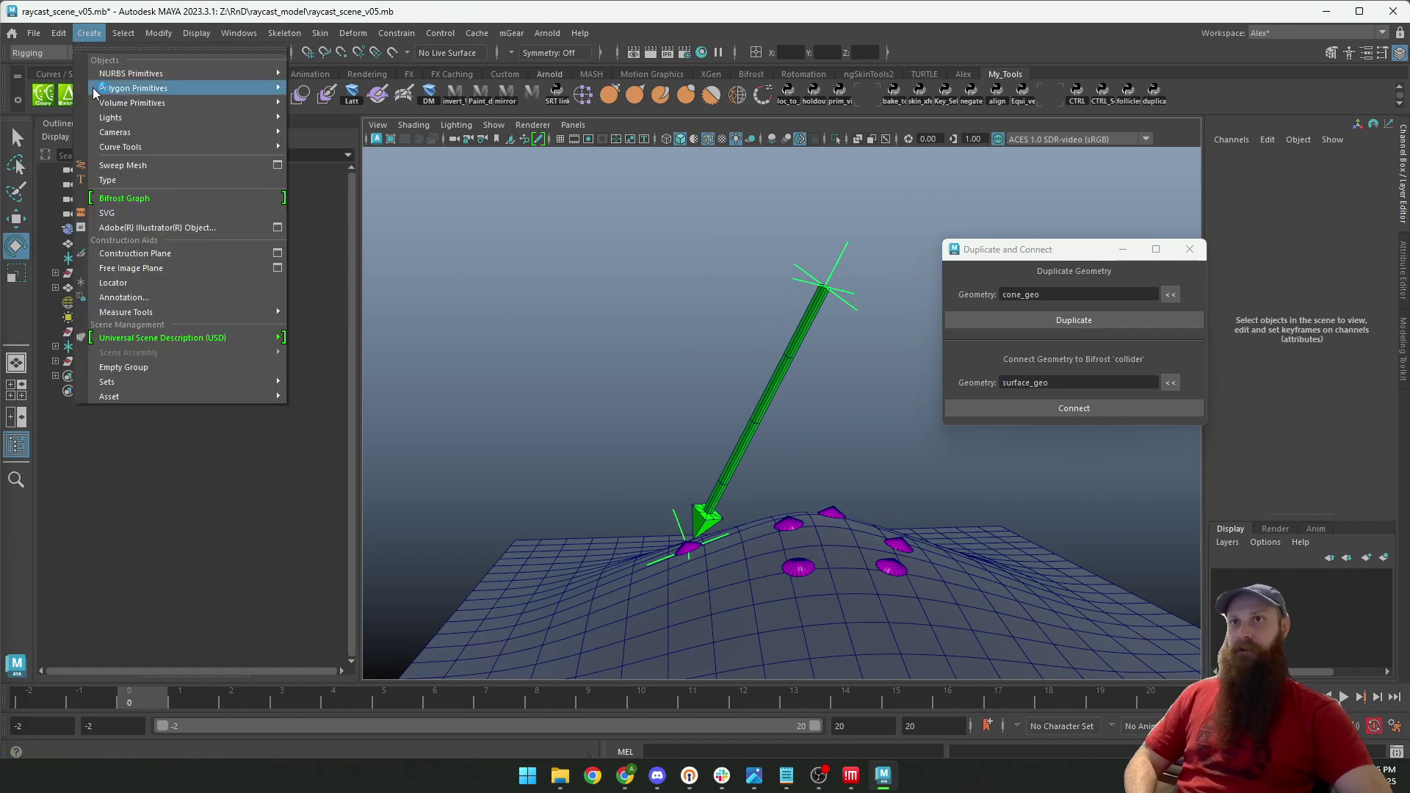
{"action": "left_click", "coordinate": [323, 103]}
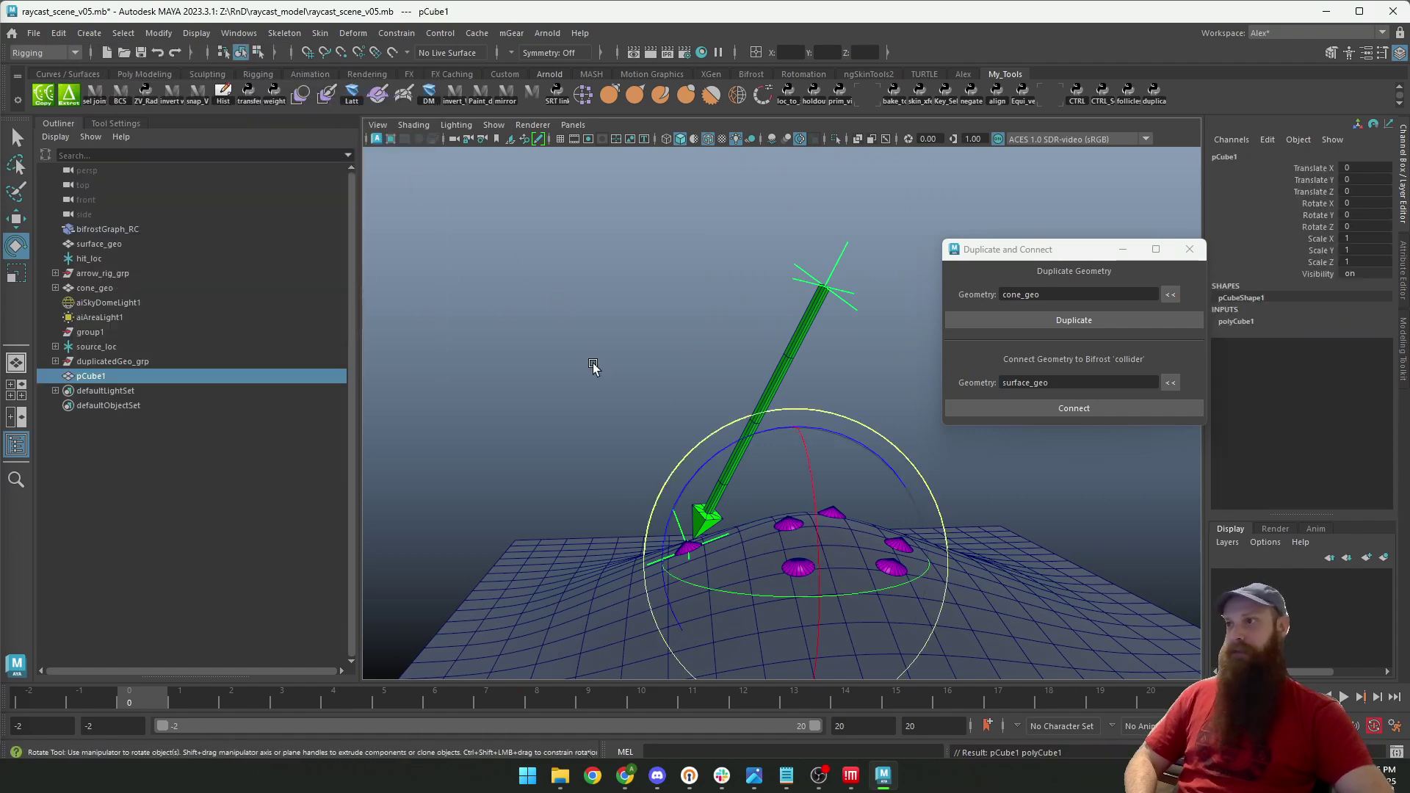
Parent-constrain pCube1 to hit_loc so the cube follows the raycast hit point.
{"action": "key", "text": "q"}
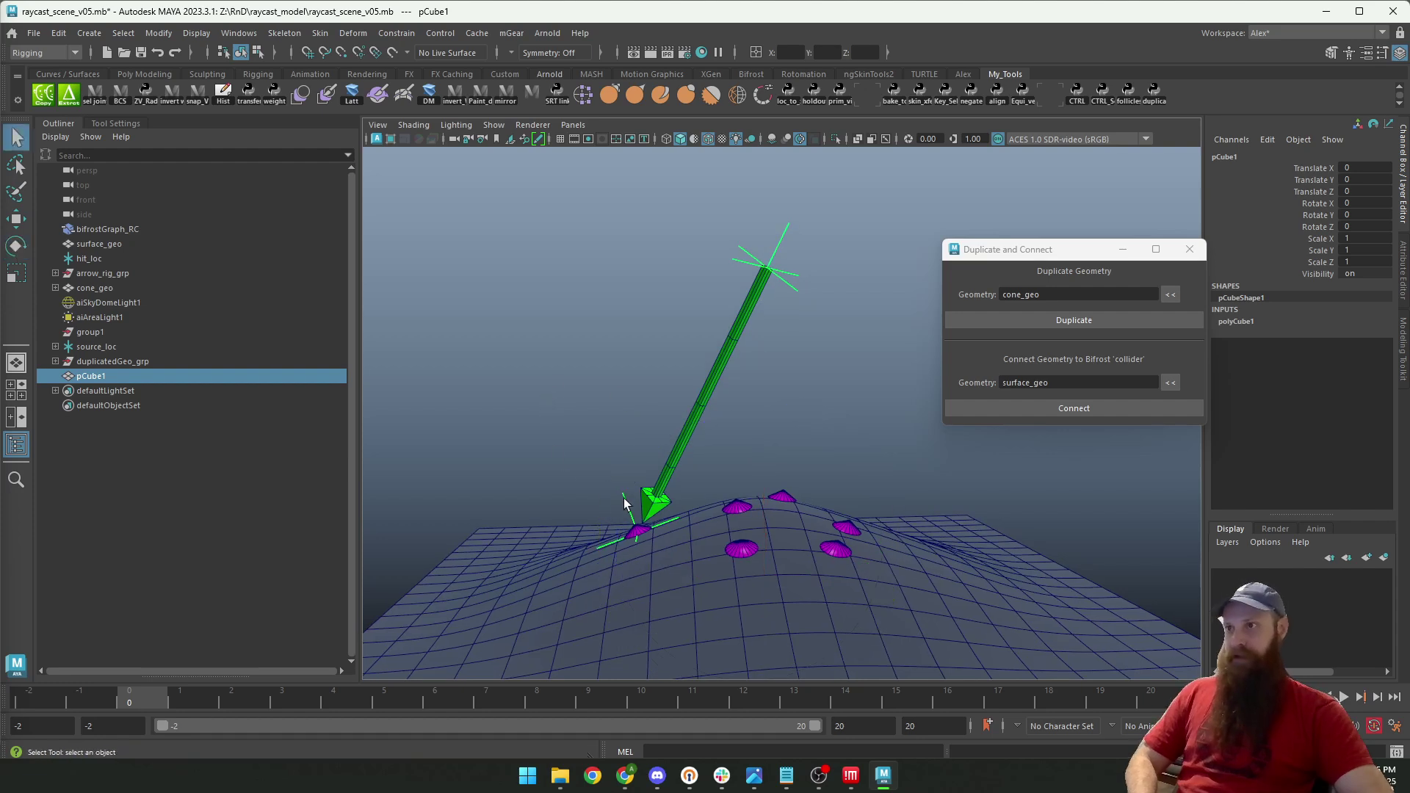
{"action": "left_click", "coordinate": [625, 504]}
{"action": "middle_click_drag", "start_coordinate": [572, 468], "coordinate": [601, 445], "text": "alt"}
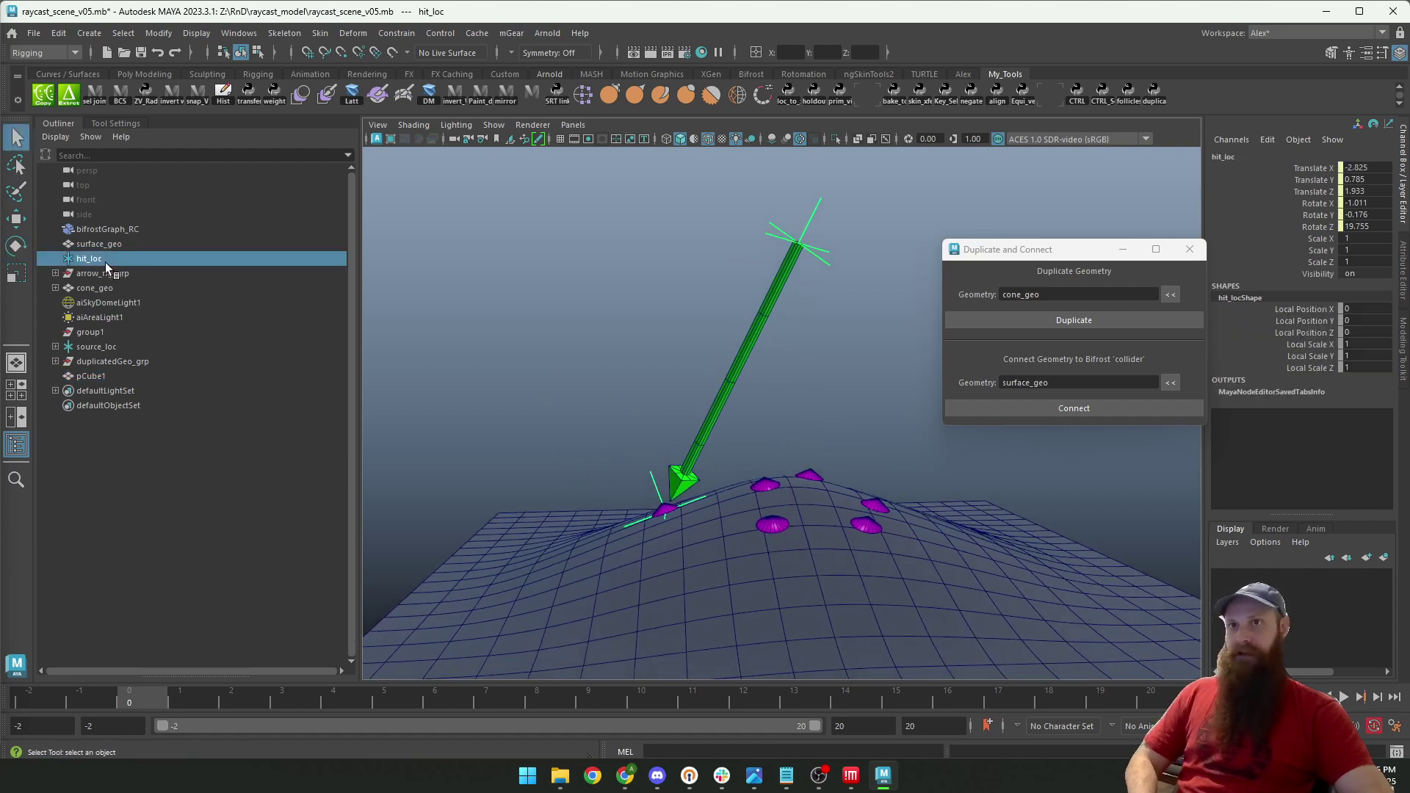
{"action": "left_click", "coordinate": [98, 376], "text": "ctrl"}
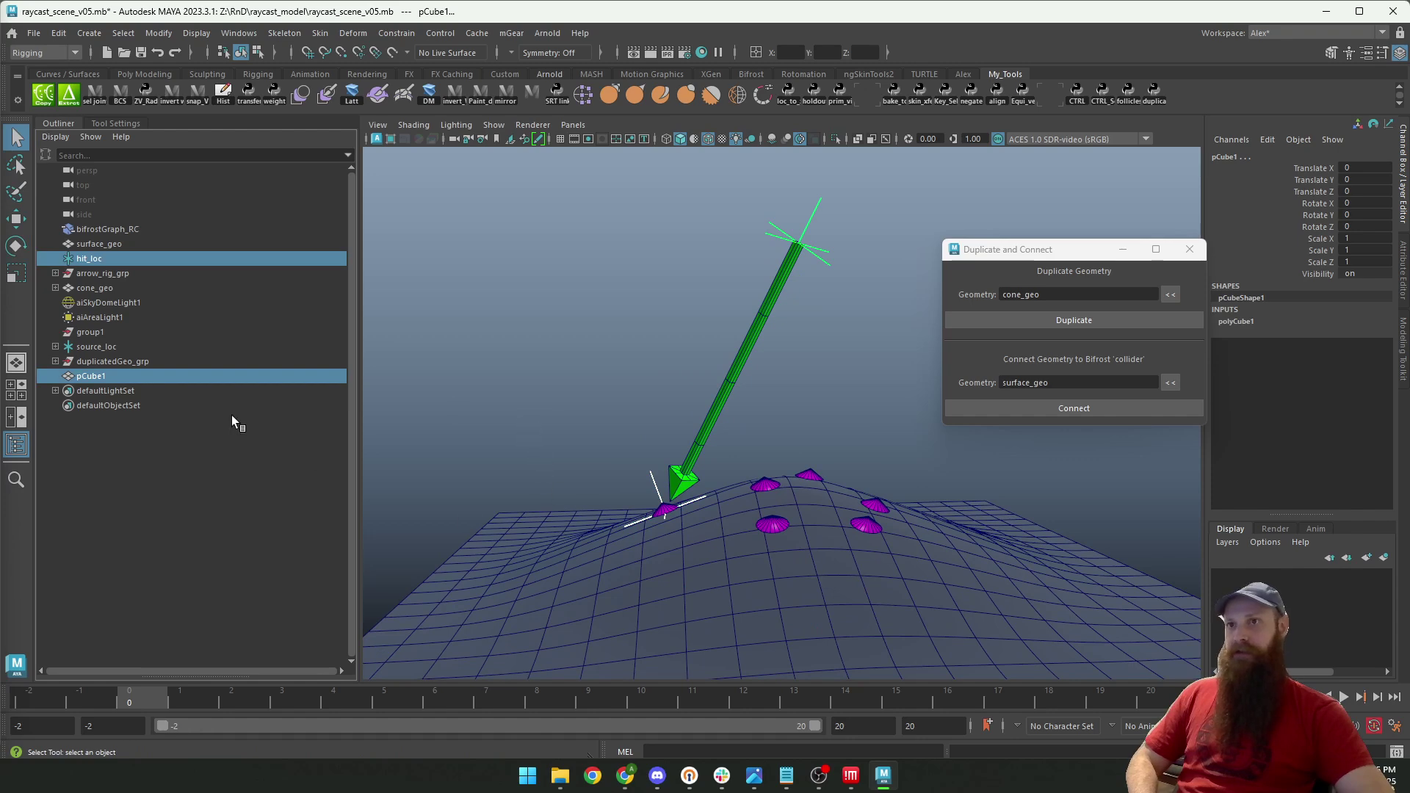
{"action": "left_click", "coordinate": [391, 34]}
{"action": "left_click", "coordinate": [448, 71]}
{"action": "left_click", "coordinate": [547, 408]}
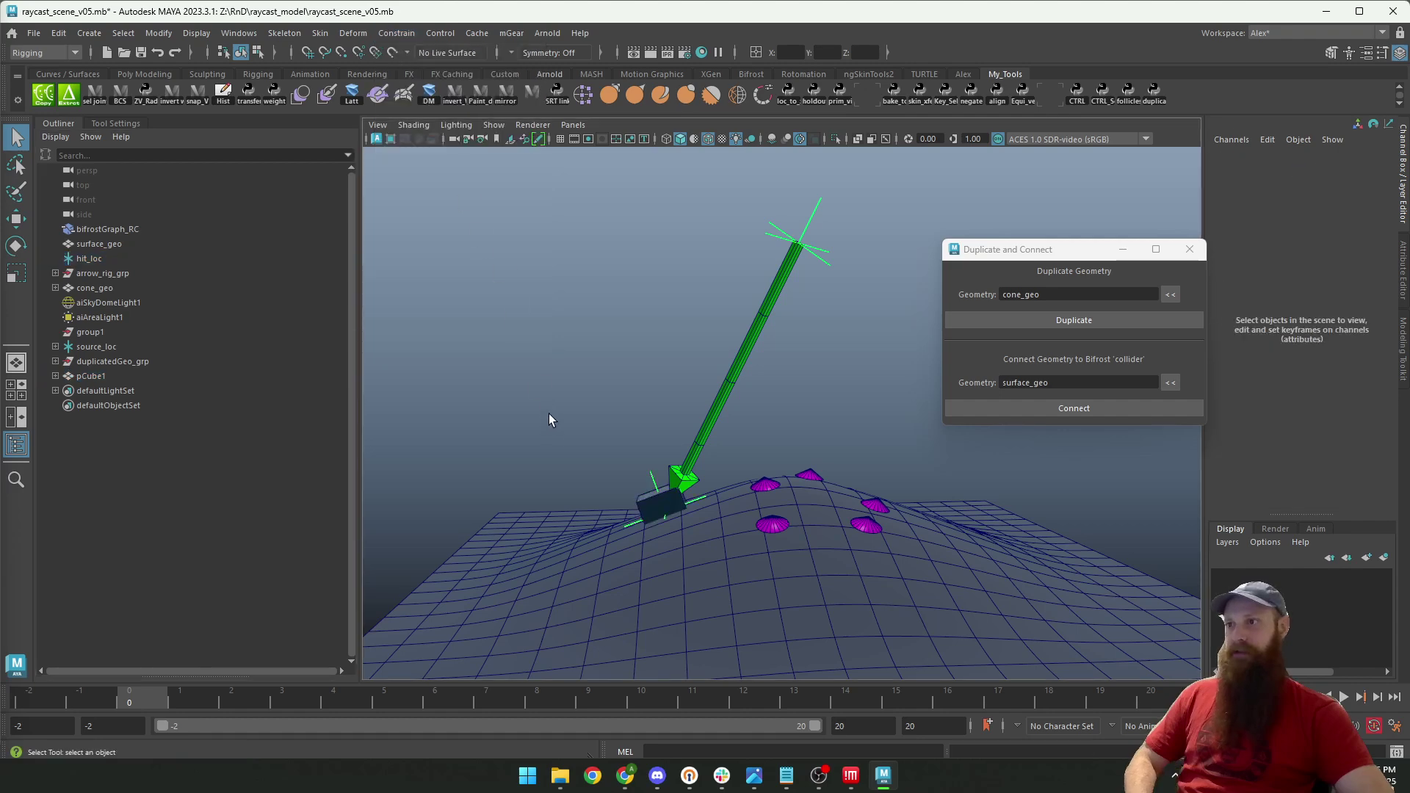
Load pCube1 as the geometry to duplicate.
{"action": "middle_click_drag", "start_coordinate": [548, 412], "coordinate": [652, 421], "text": "alt"}
{"action": "left_click", "coordinate": [685, 505]}
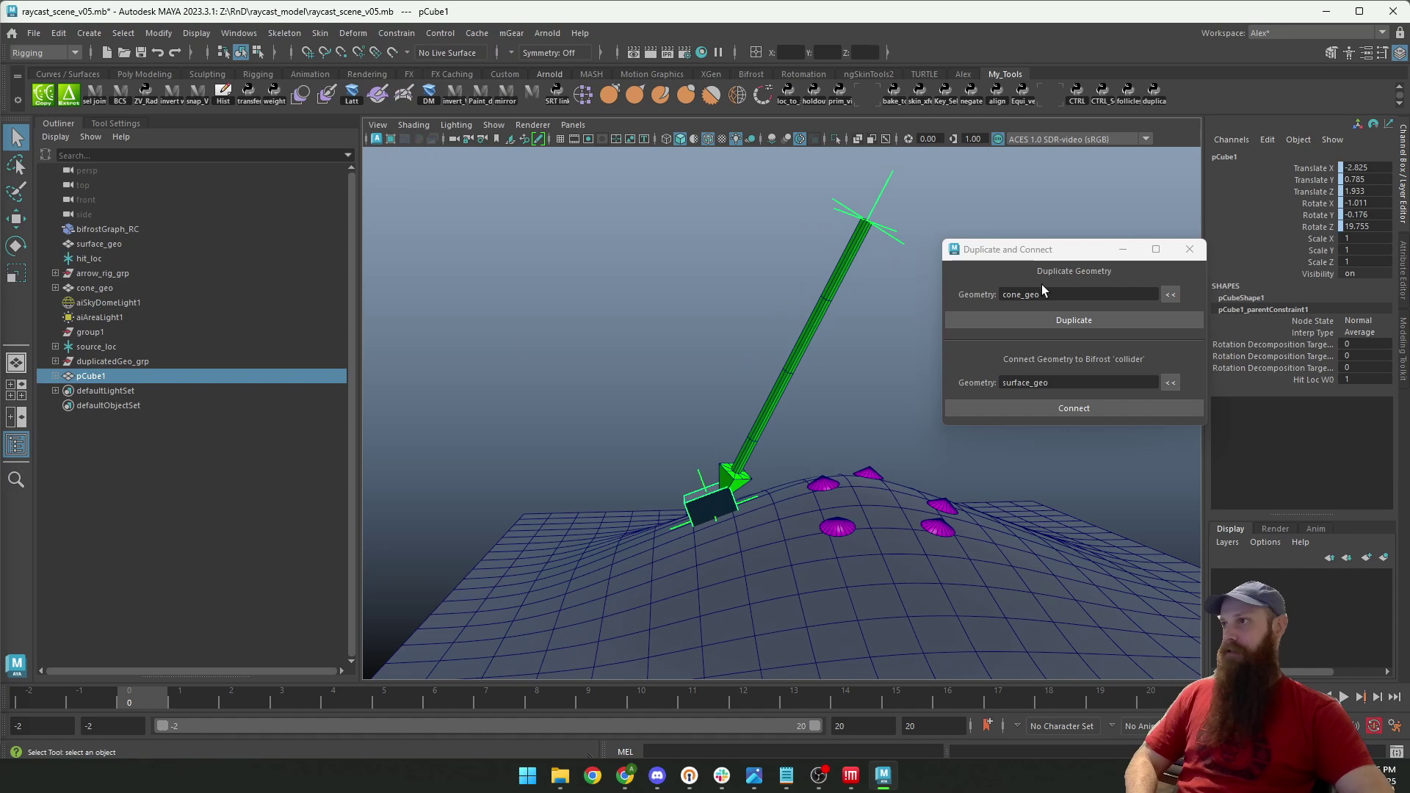
{"action": "left_click", "coordinate": [1170, 295]}
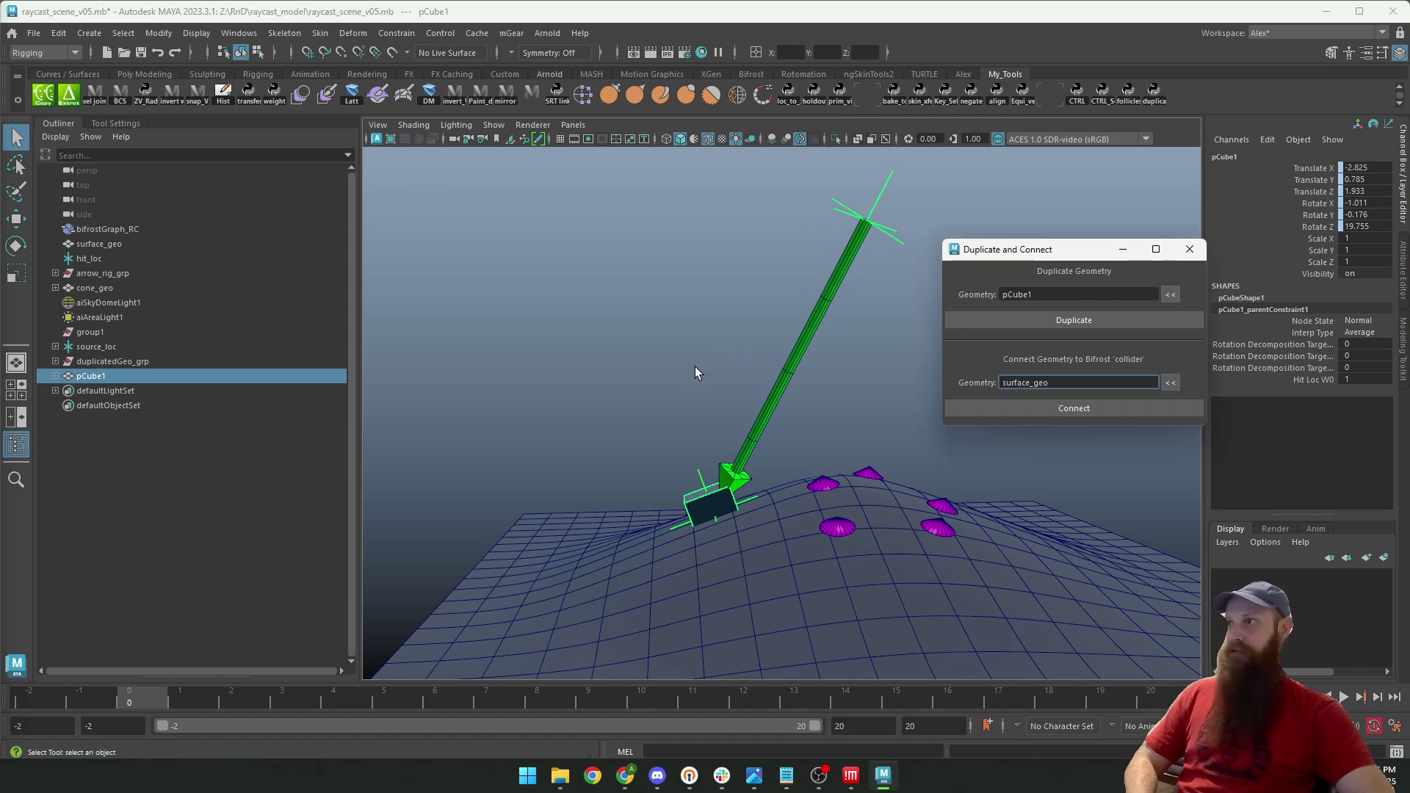
{"action": "left_click", "coordinate": [708, 437]}
Re-aim source_loc by rotating it and duplicate pCube1 at several hit points on the surface.
{"action": "left_click", "coordinate": [852, 209]}
{"action": "middle_click_drag", "start_coordinate": [827, 256], "coordinate": [702, 291], "text": "alt"}
{"action": "key", "text": "e"}
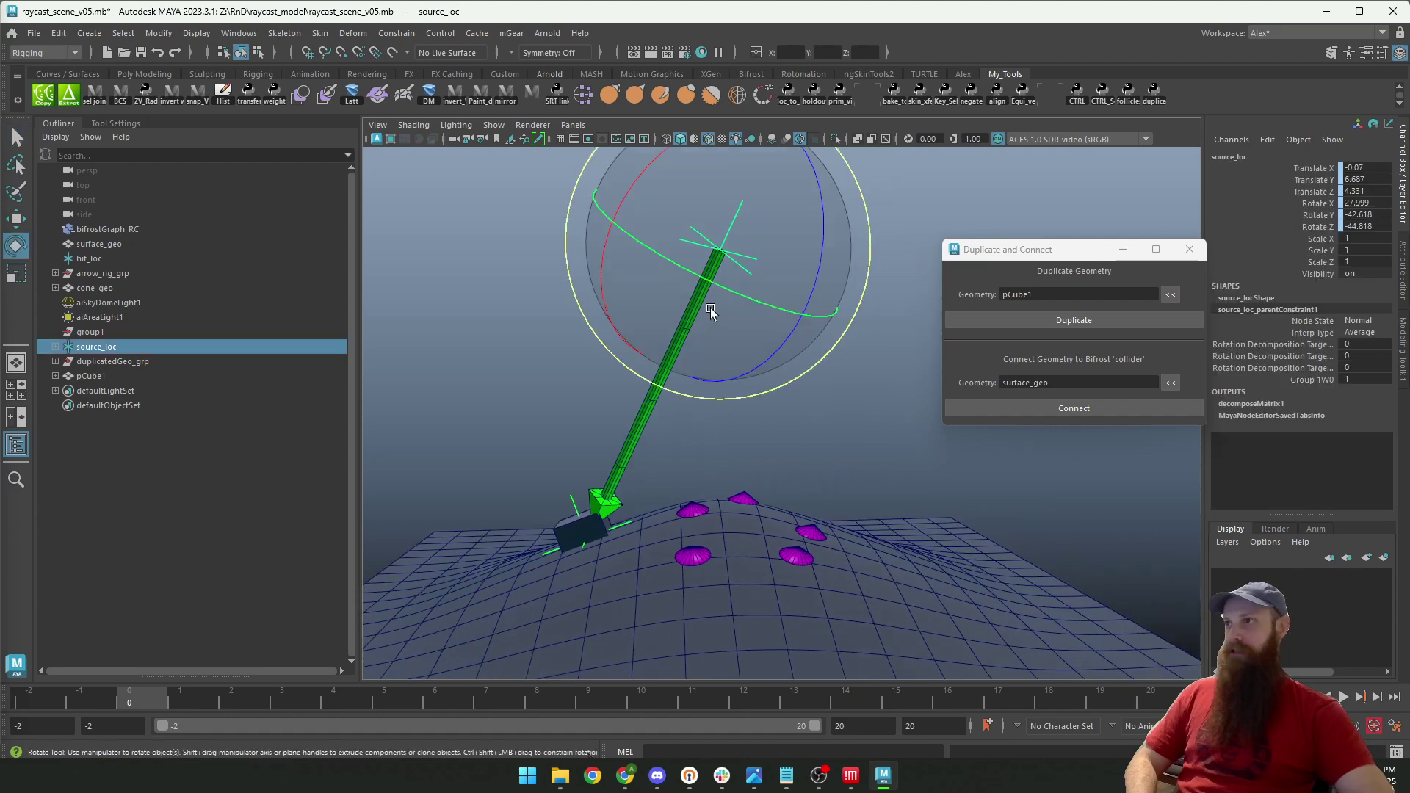
{"action": "left_click_drag", "start_coordinate": [722, 300], "coordinate": [713, 256]}
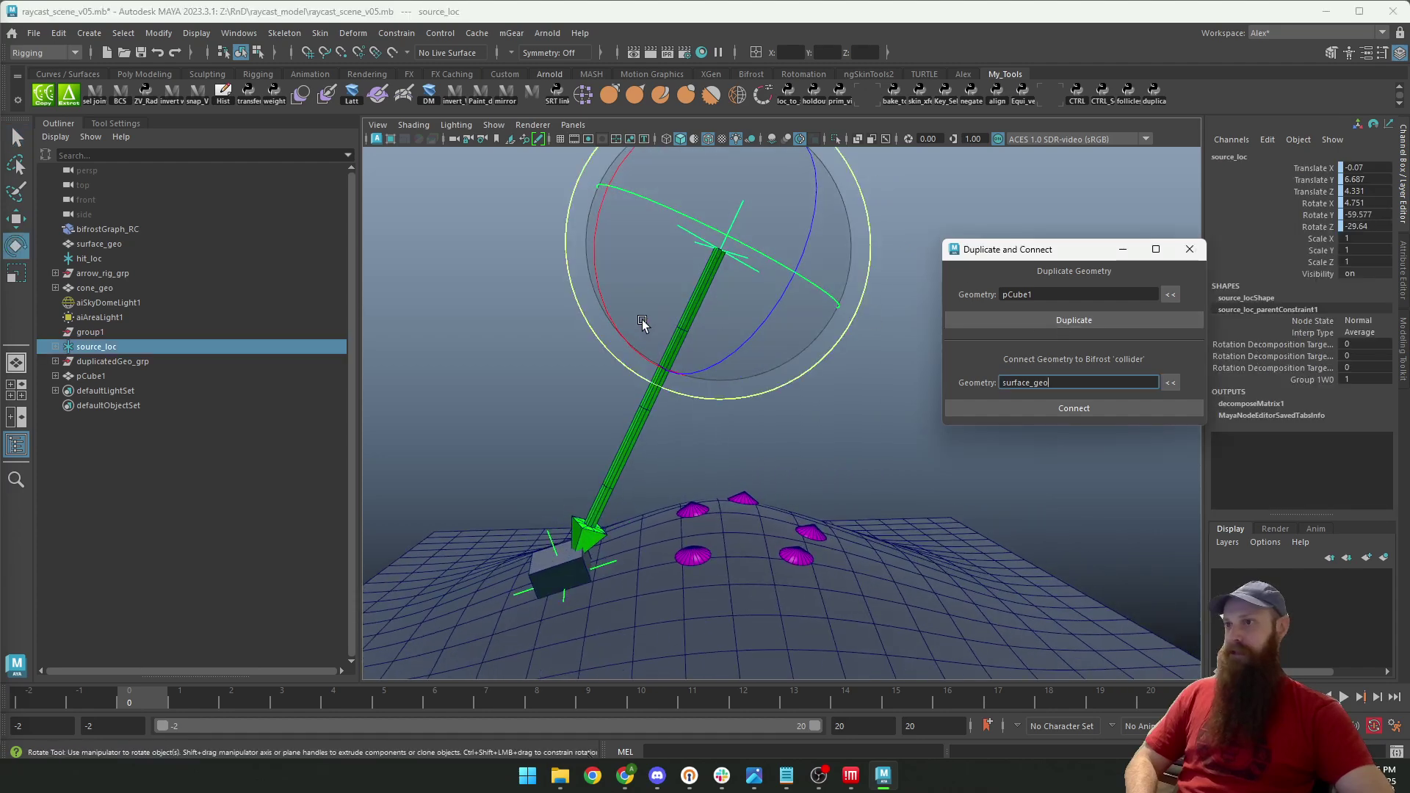
{"action": "left_click_drag", "start_coordinate": [645, 324], "coordinate": [639, 274]}
{"action": "left_click", "coordinate": [970, 321]}
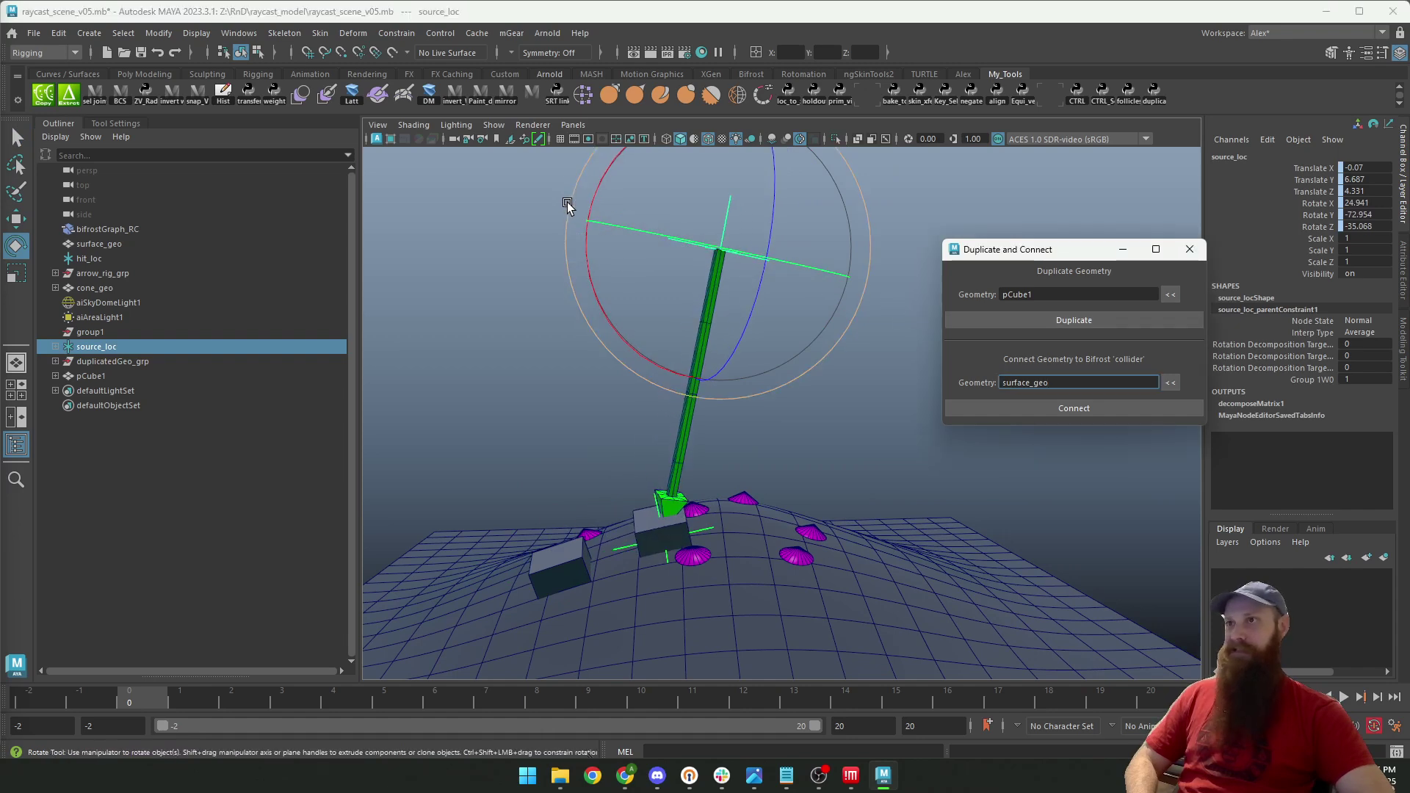
{"action": "left_click_drag", "start_coordinate": [567, 201], "coordinate": [581, 309]}
{"action": "left_click", "coordinate": [1020, 324]}
{"action": "left_click_drag", "start_coordinate": [797, 300], "coordinate": [497, 267], "text": "alt"}
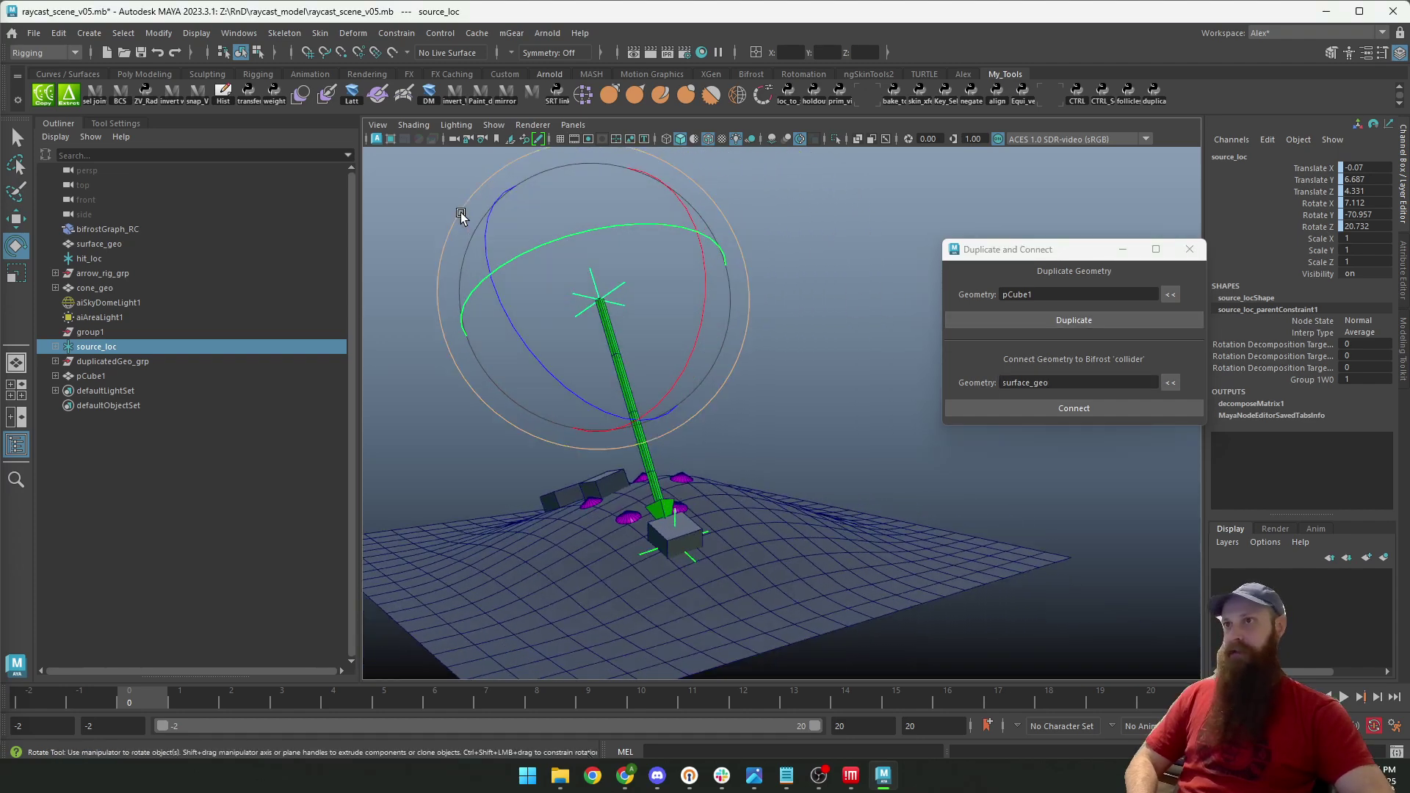
Rotate source_loc to aim the arrow elsewhere and duplicate pCube1 at two further hit points on the surface.
{"action": "left_click_drag", "start_coordinate": [462, 214], "coordinate": [487, 251]}
{"action": "left_click_drag", "start_coordinate": [552, 295], "coordinate": [586, 323]}
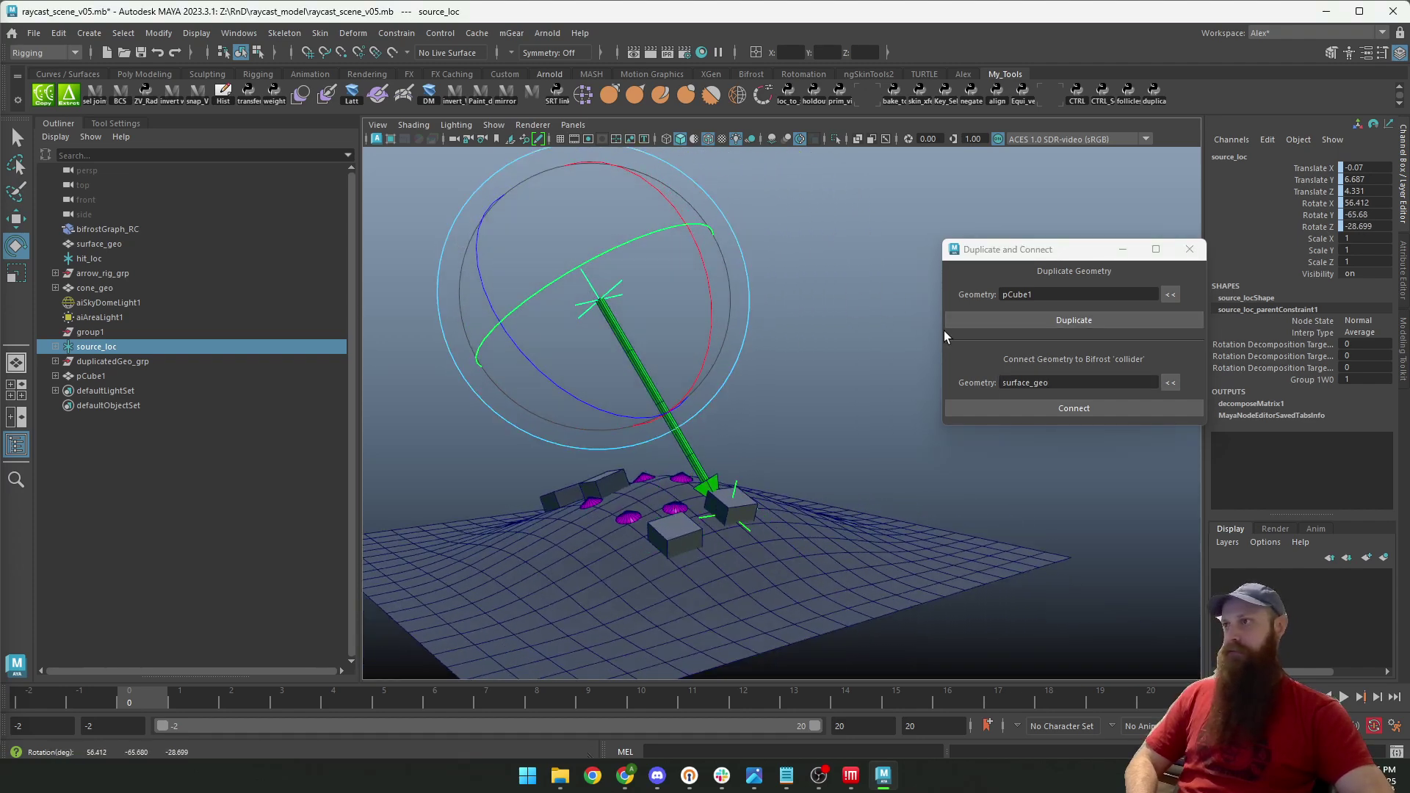
{"action": "left_click", "coordinate": [1035, 326]}
{"action": "left_click_drag", "start_coordinate": [733, 368], "coordinate": [520, 351], "text": "alt"}
{"action": "left_click_drag", "start_coordinate": [458, 245], "coordinate": [432, 257]}
{"action": "left_click", "coordinate": [1072, 321]}
{"action": "left_click_drag", "start_coordinate": [712, 395], "coordinate": [759, 441], "text": "alt"}
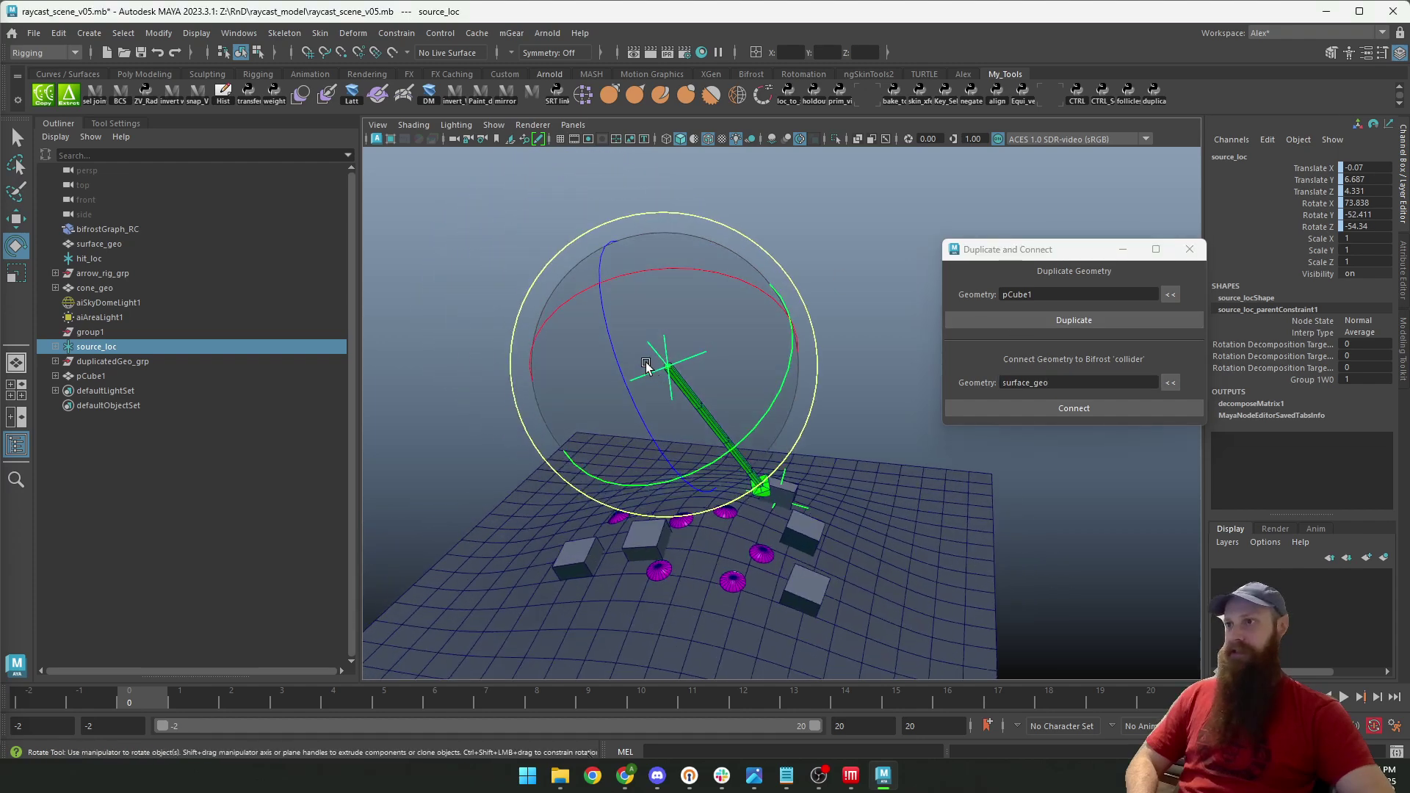
{"action": "left_click_drag", "start_coordinate": [648, 369], "coordinate": [742, 343]}
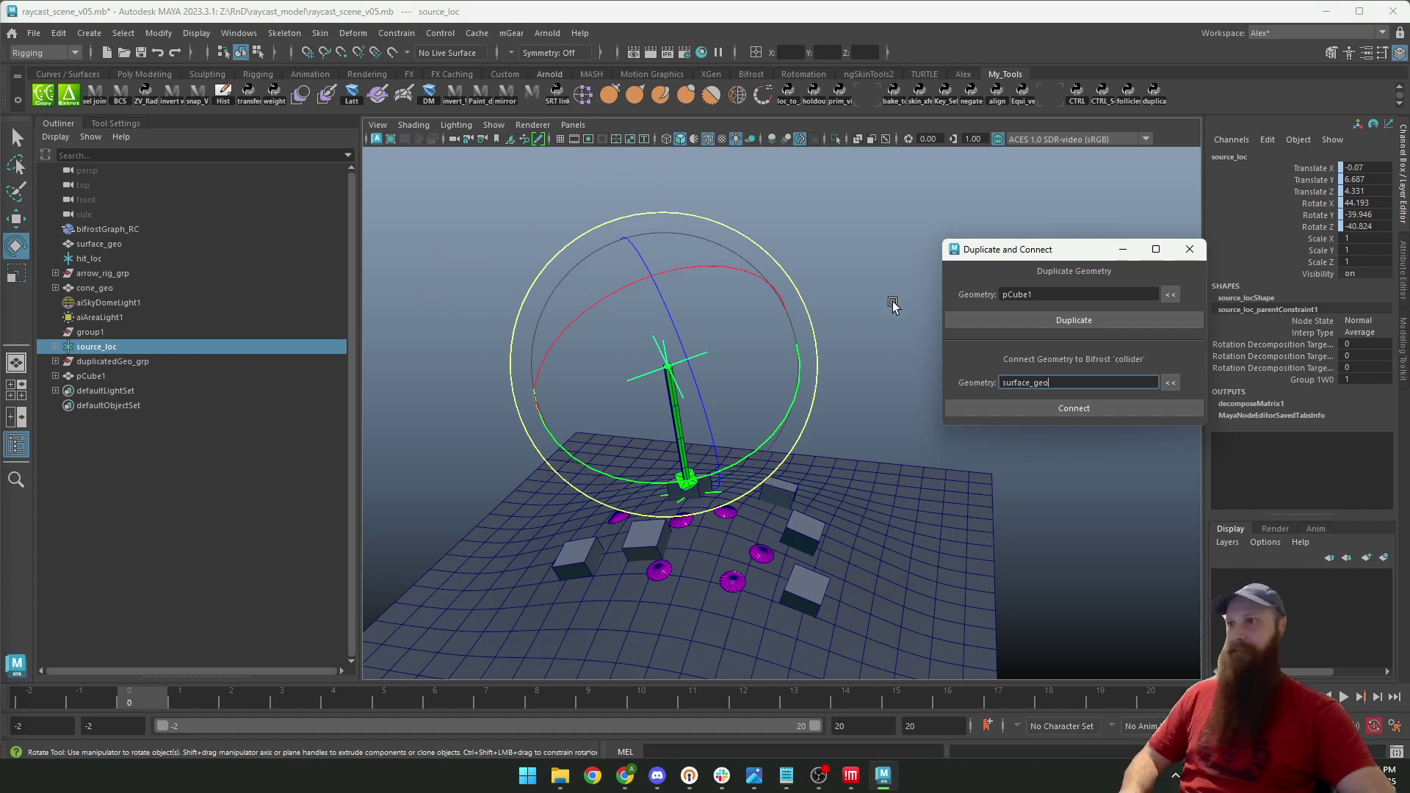
Move source_loc to about -0.275, 7.236, 4.858, re-aim its arrow at the surface and deselect it.
{"action": "type", "text": "q"}
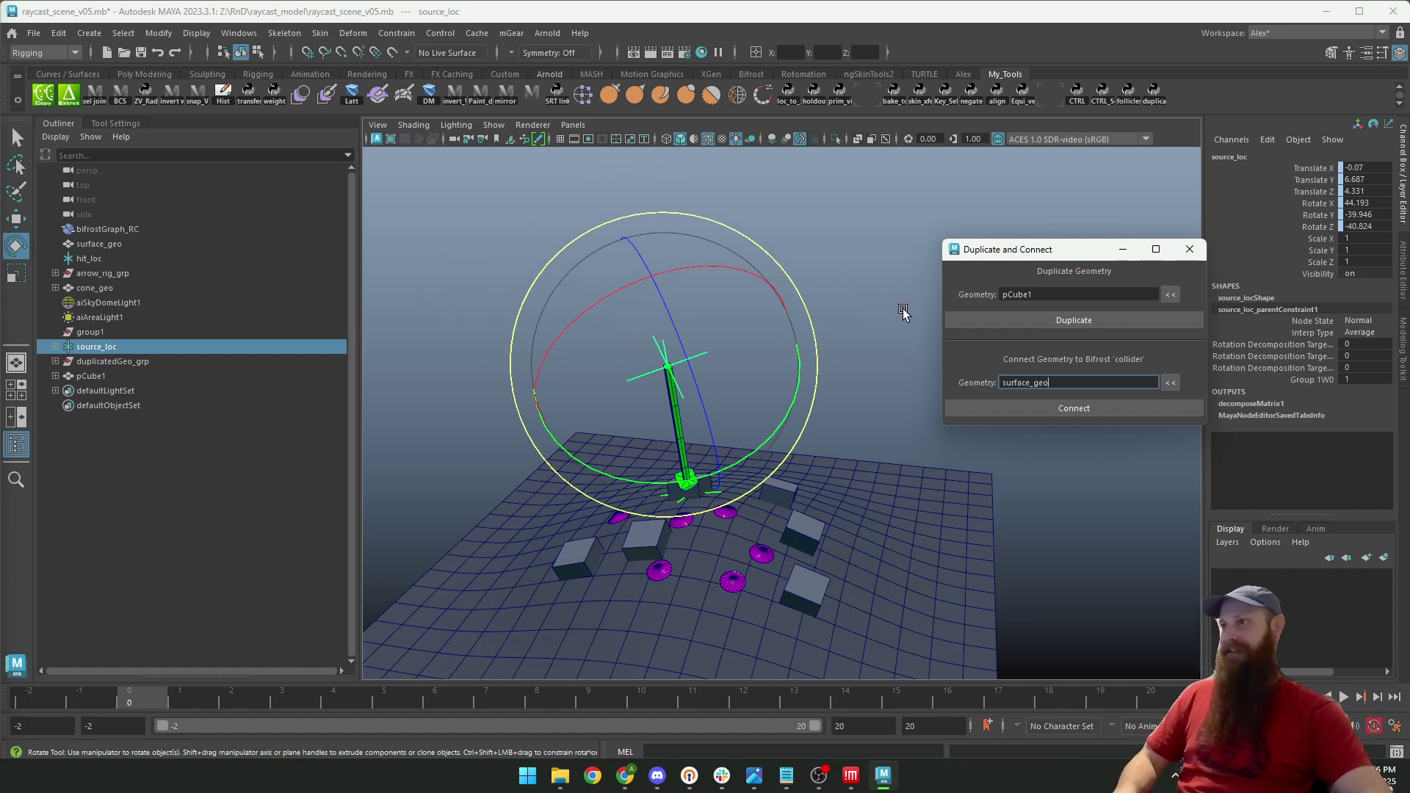
{"action": "left_click", "coordinate": [830, 293]}
{"action": "key", "text": "q"}
{"action": "left_click_drag", "start_coordinate": [818, 305], "coordinate": [683, 214], "text": "alt"}
{"action": "left_click", "coordinate": [617, 354]}
{"action": "key", "text": "w"}
{"action": "key", "text": "e"}
{"action": "key", "text": "q"}
{"action": "left_click", "coordinate": [521, 300]}
{"action": "middle_click_drag", "start_coordinate": [551, 392], "coordinate": [604, 397], "text": "alt"}
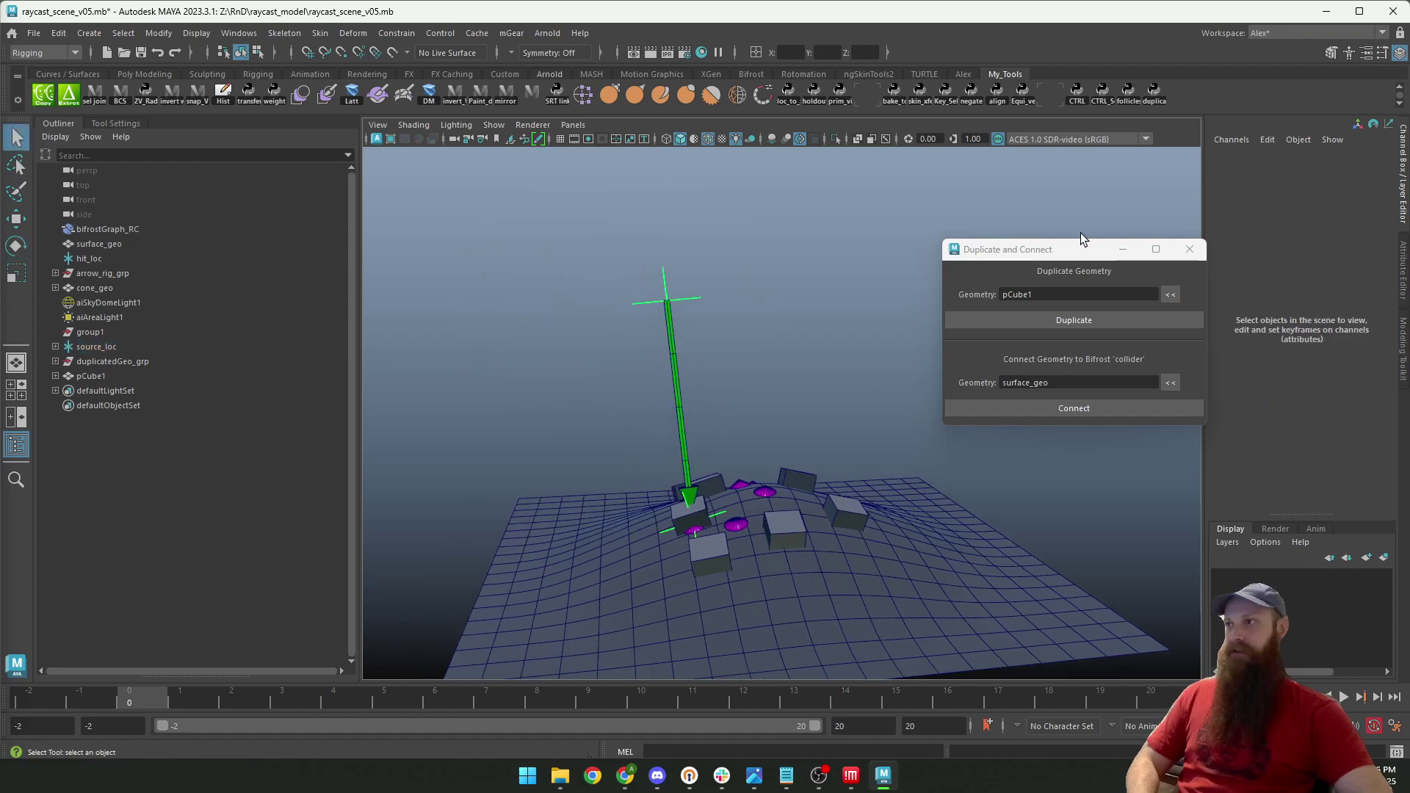
Open the Python command of the duplicate shelf button for editing, read through its duplicate_geometry function and close the editor.
{"action": "right_click", "coordinate": [1156, 99]}
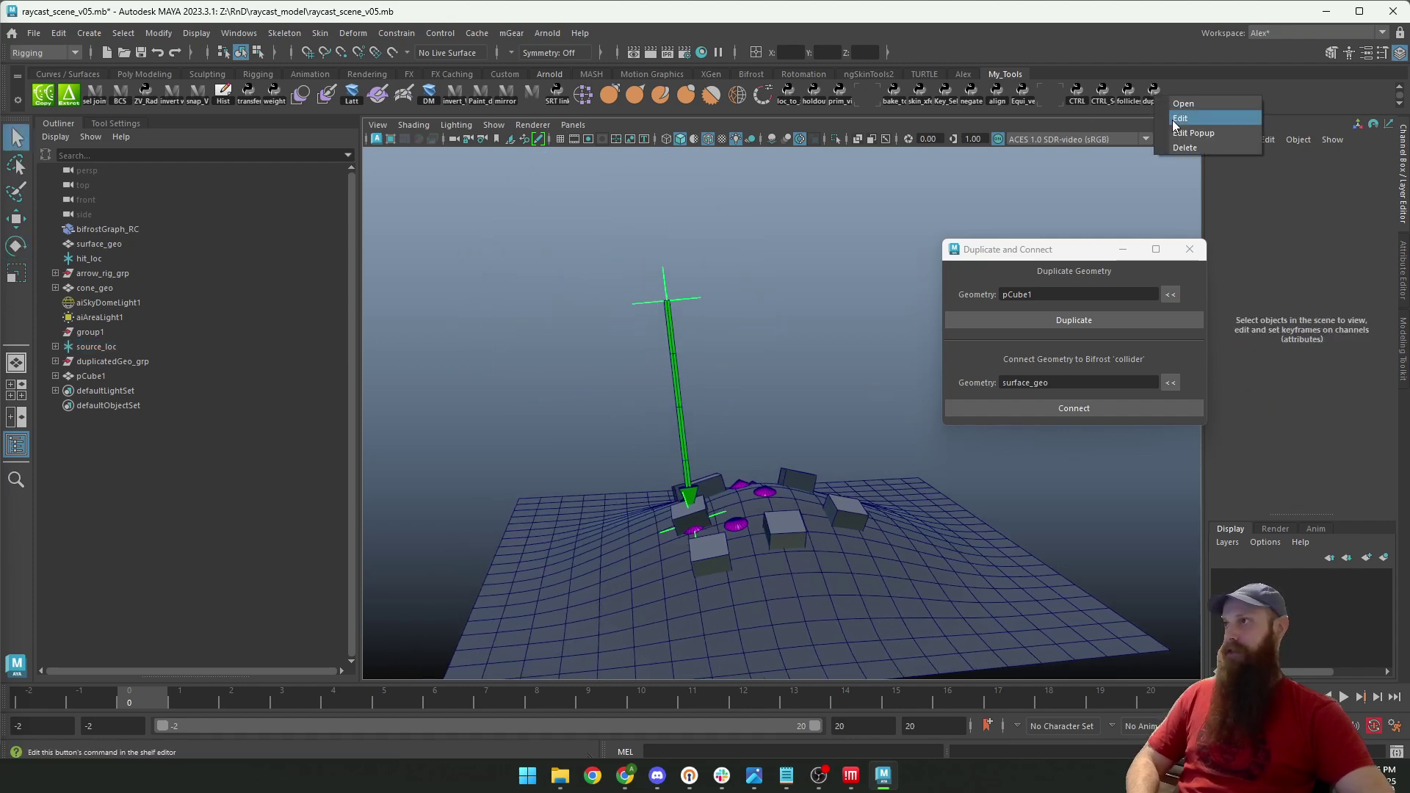
{"action": "left_click", "coordinate": [1172, 120]}
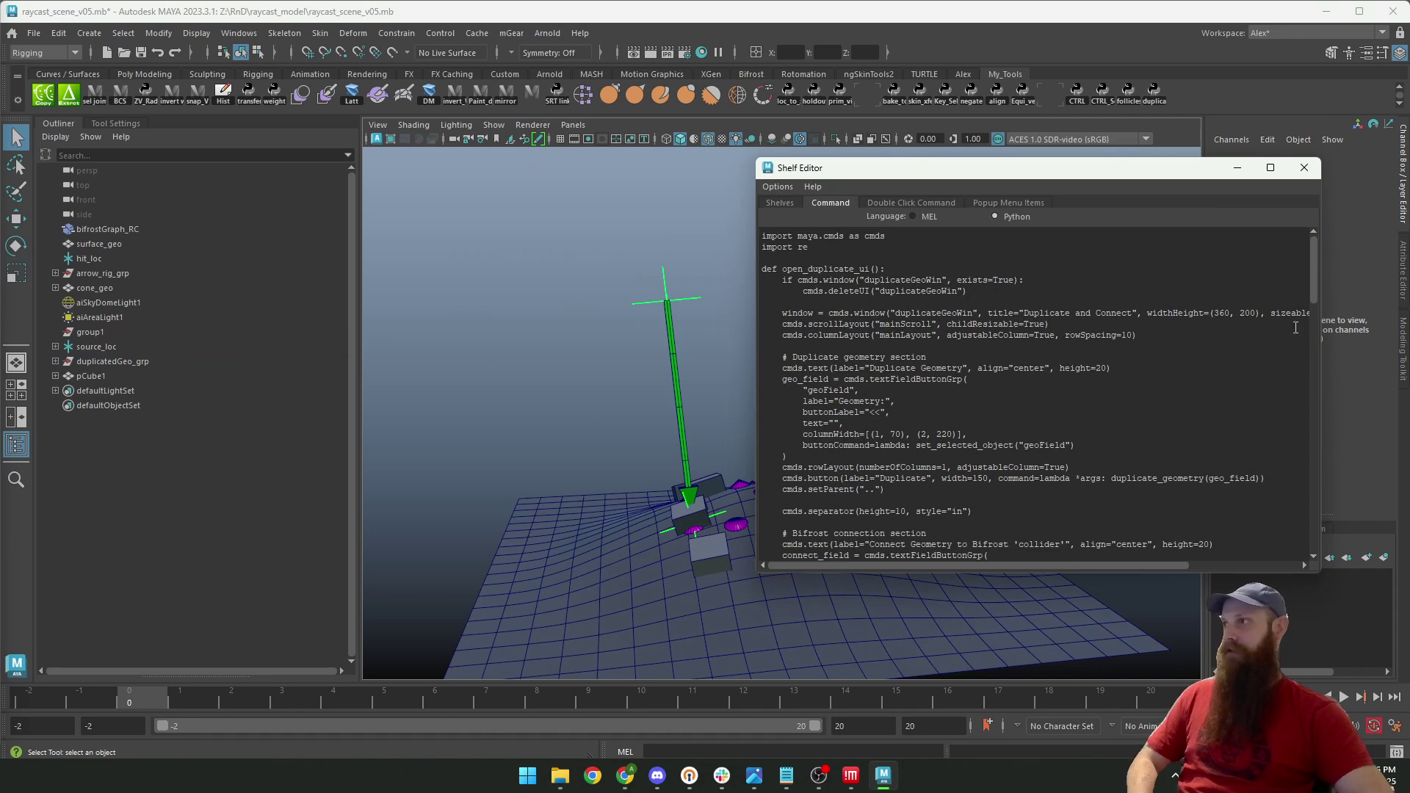
{"action": "left_click_drag", "start_coordinate": [1313, 270], "coordinate": [1290, 240]}
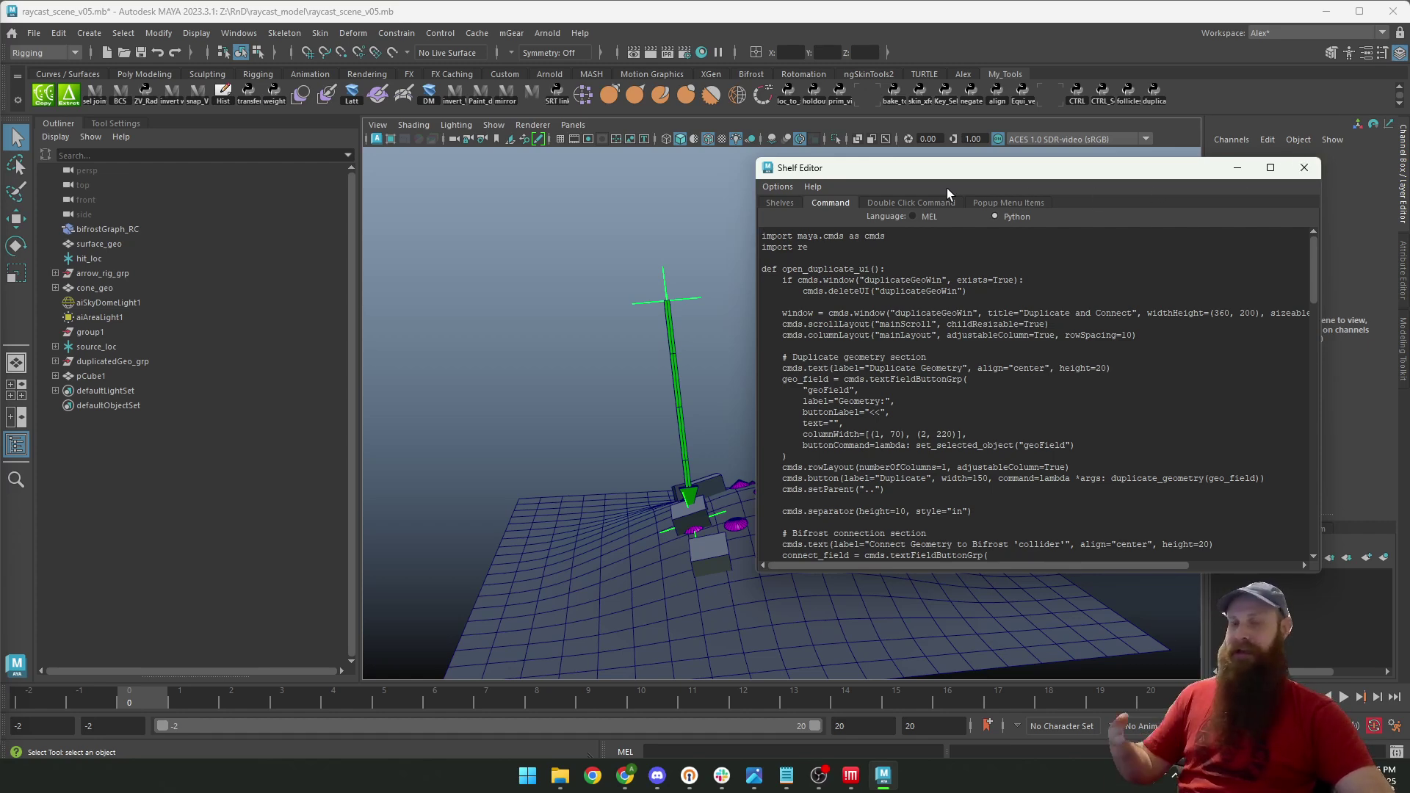
{"action": "scroll", "coordinate": [1055, 402], "scroll_direction": "down", "scroll_amount": 10}
{"action": "scroll", "coordinate": [1055, 401], "scroll_direction": "down", "scroll_amount": 15}
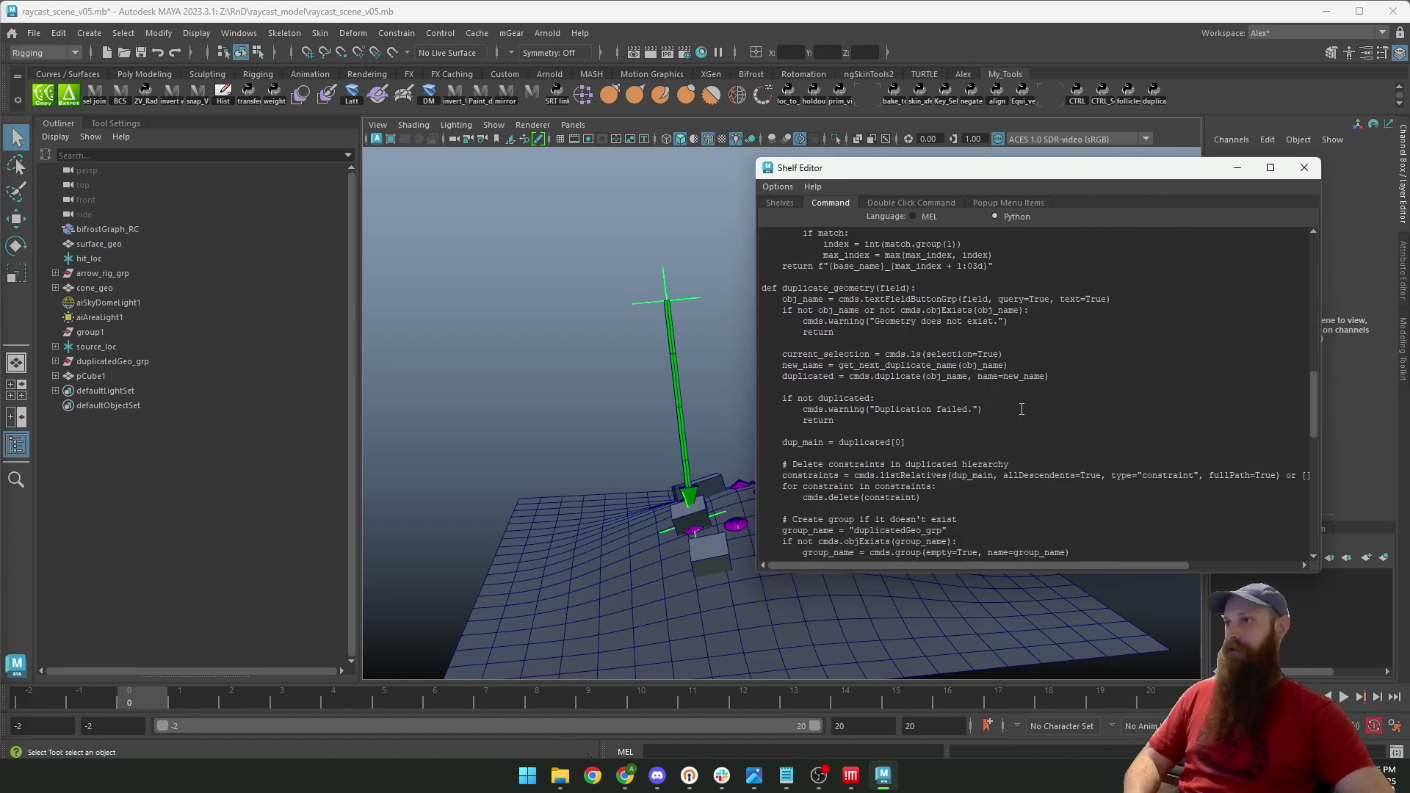
{"action": "scroll", "coordinate": [885, 472], "scroll_direction": "down", "scroll_amount": 5}
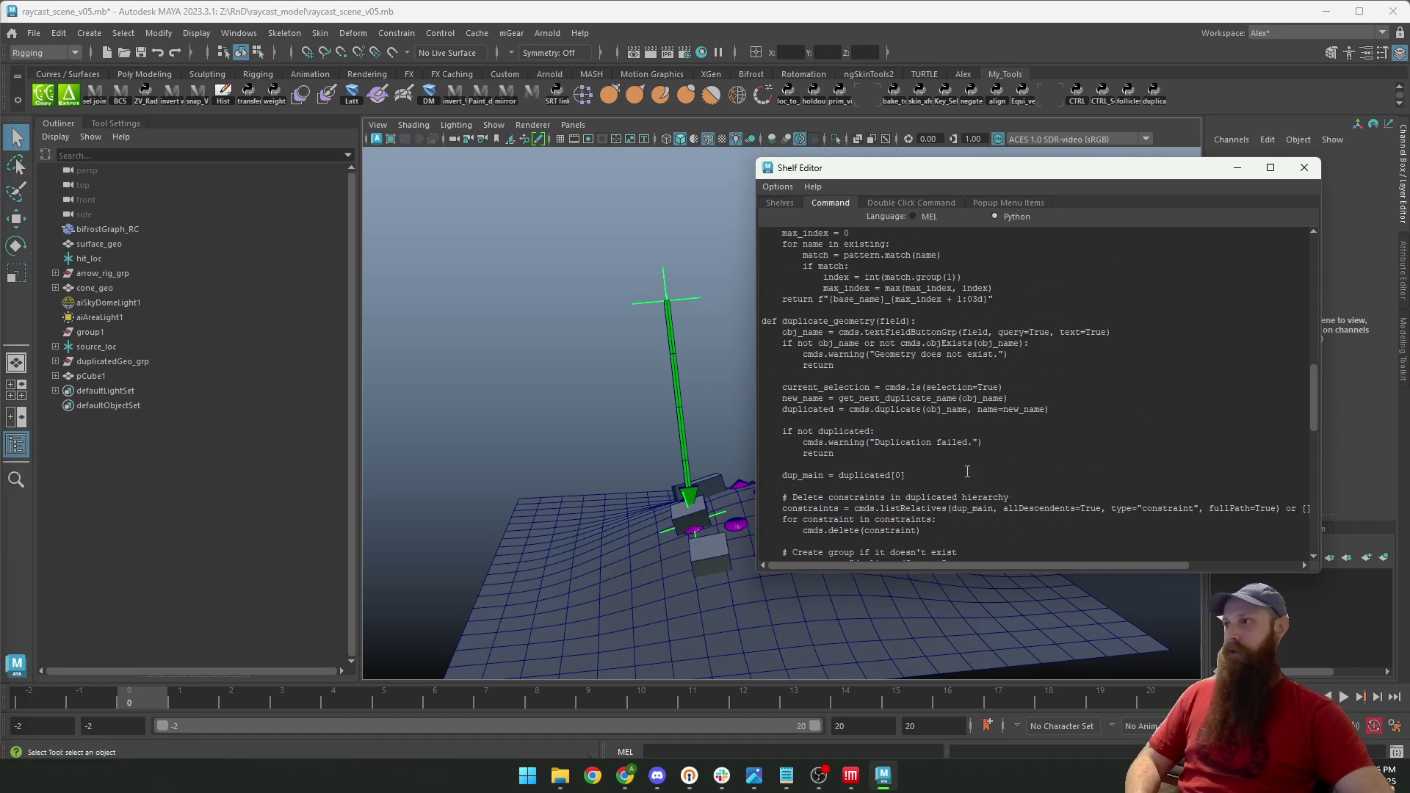
{"action": "left_click", "coordinate": [1304, 168]}
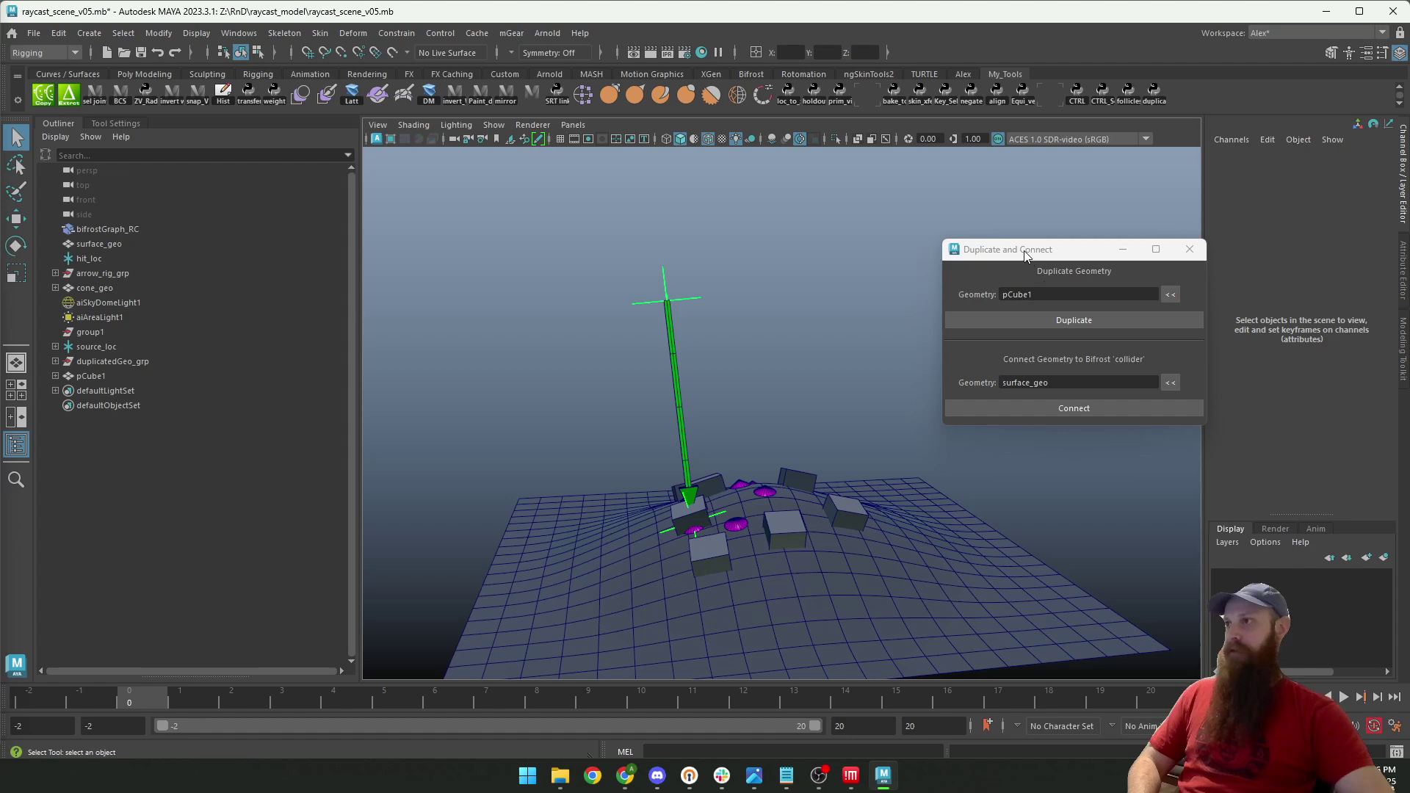
{"action": "left_click_drag", "start_coordinate": [1026, 254], "coordinate": [935, 231]}
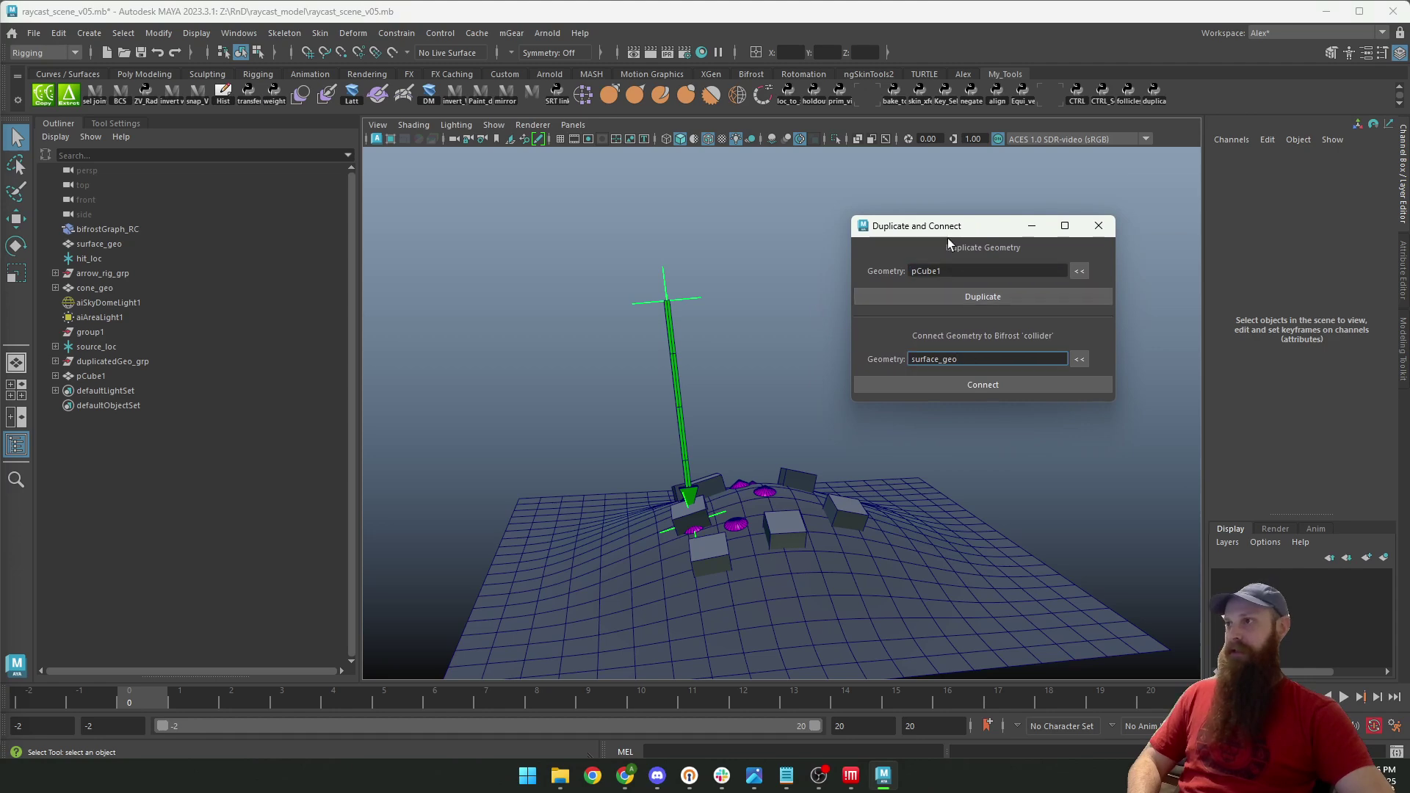
{"action": "mouse_move", "coordinate": [964, 218]}
{"action": "left_mouse_down"}
{"action": "mouse_move", "coordinate": [1011, 229]}
{"action": "mouse_move", "coordinate": [973, 212]}
{"action": "left_mouse_up"}
{"action": "left_click_drag", "start_coordinate": [1007, 381], "coordinate": [1007, 420]}
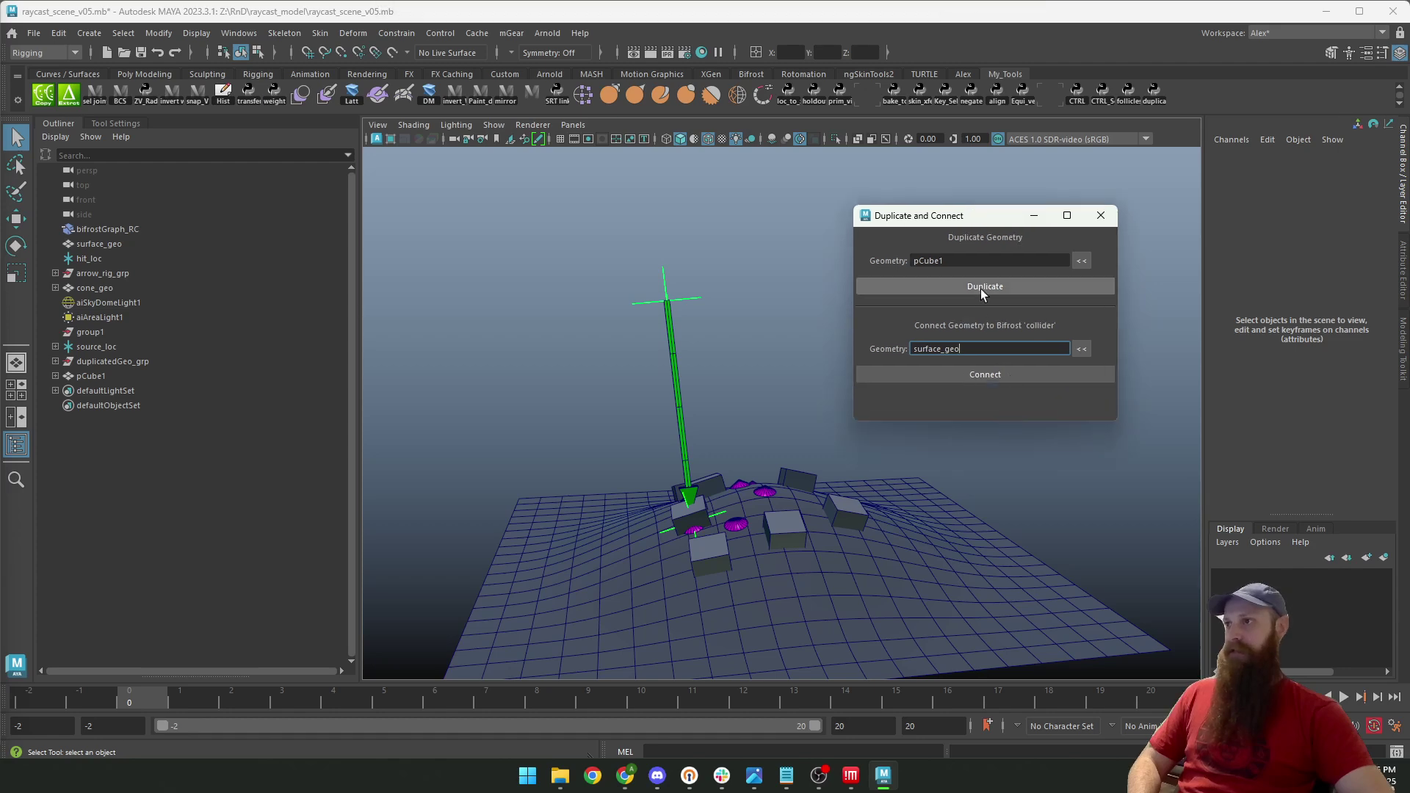
{"action": "left_click_drag", "start_coordinate": [944, 222], "coordinate": [999, 232]}
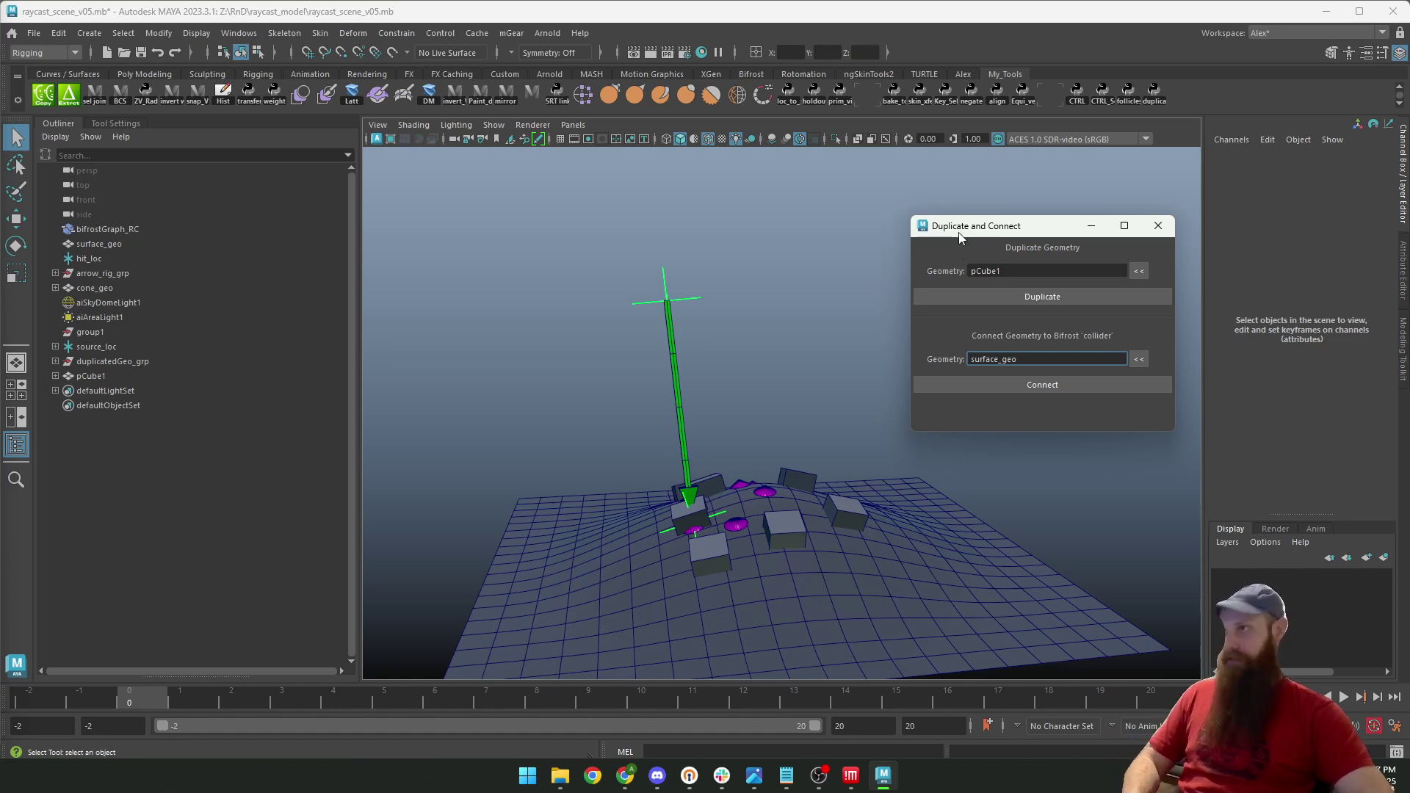
{"action": "left_click_drag", "start_coordinate": [958, 229], "coordinate": [911, 228]}
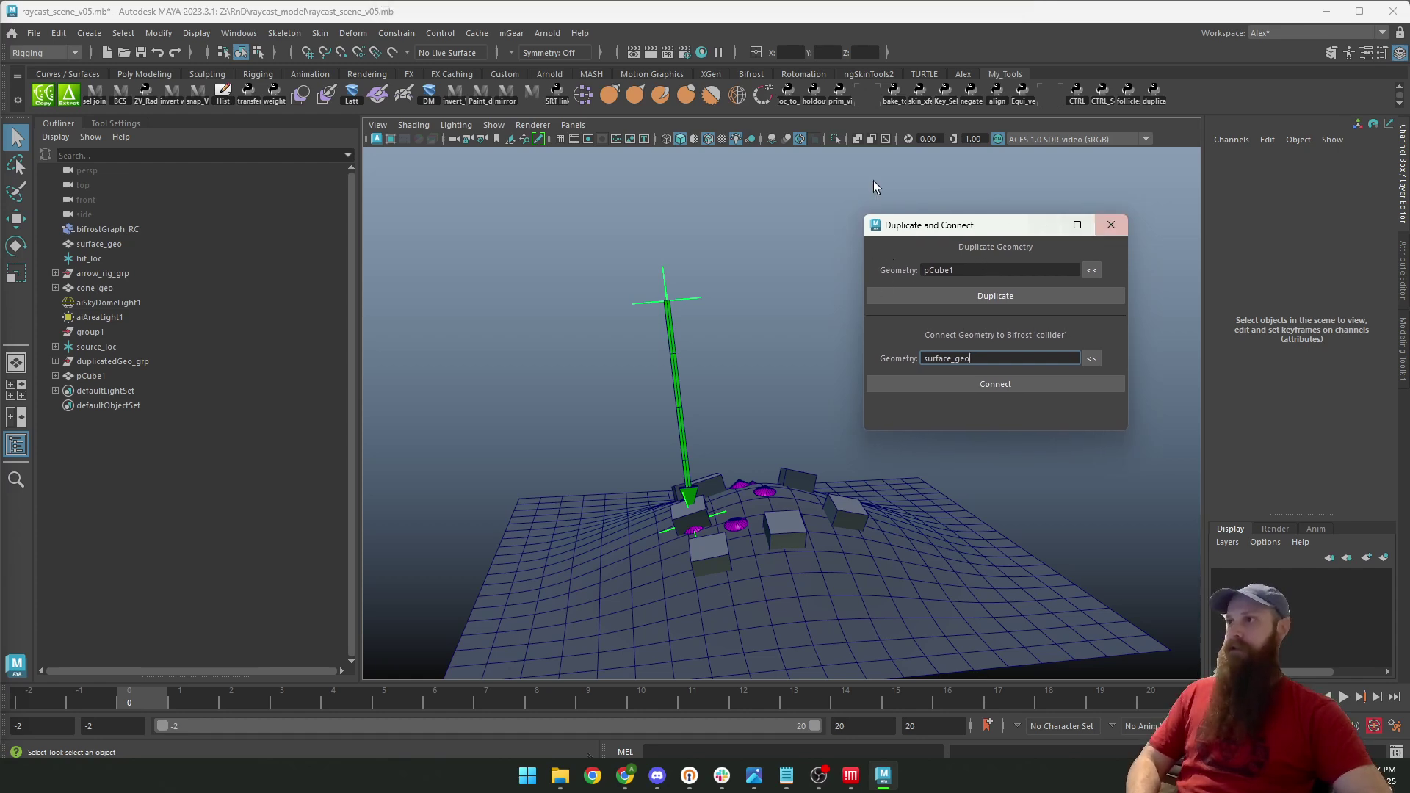
Review the duplicate shelf button's script again, covering the interface code and the selection and naming functions.
{"action": "right_click", "coordinate": [1152, 91]}
{"action": "left_click", "coordinate": [1178, 116]}
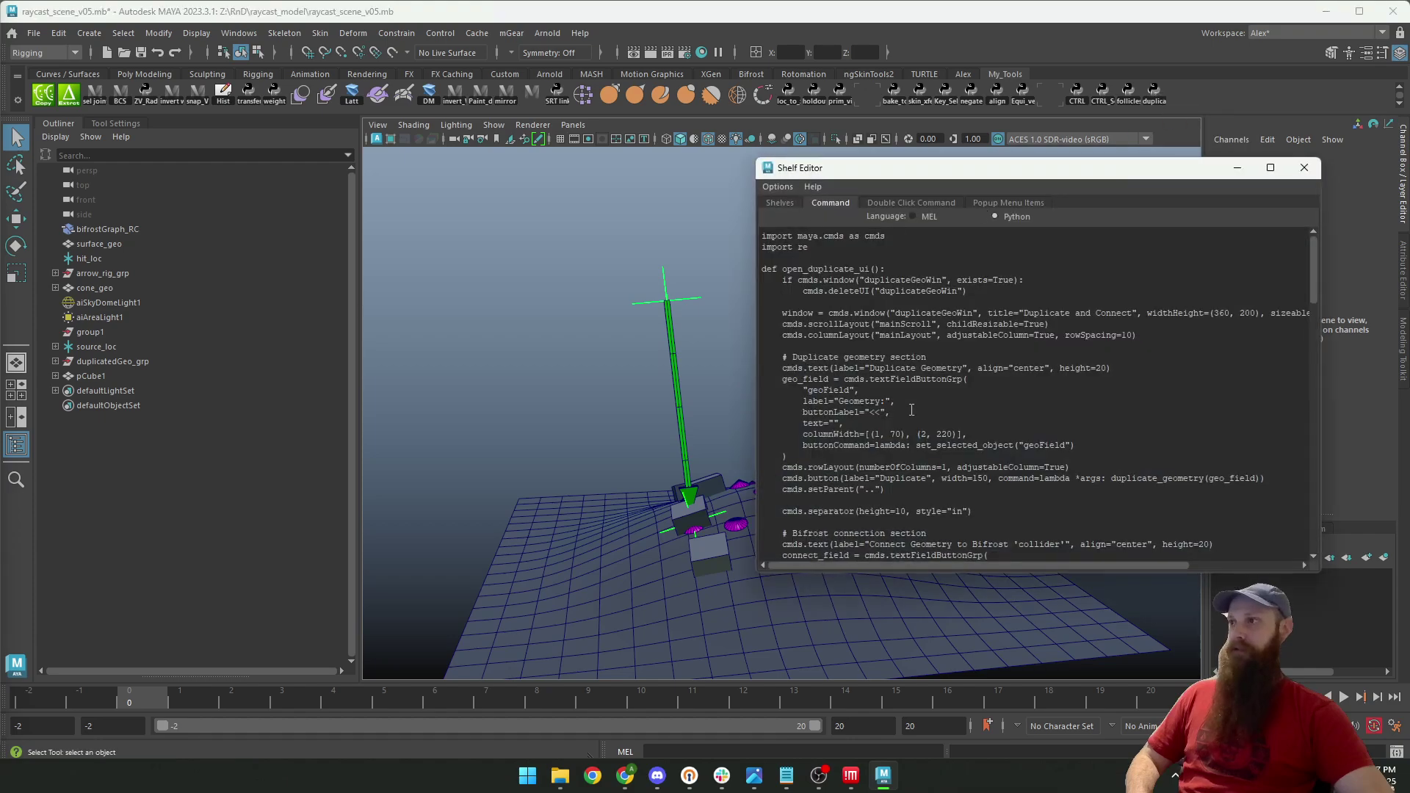
{"action": "scroll", "coordinate": [912, 409], "scroll_direction": "down", "scroll_amount": 15}
{"action": "scroll", "coordinate": [1158, 402], "scroll_direction": "up", "scroll_amount": 7}
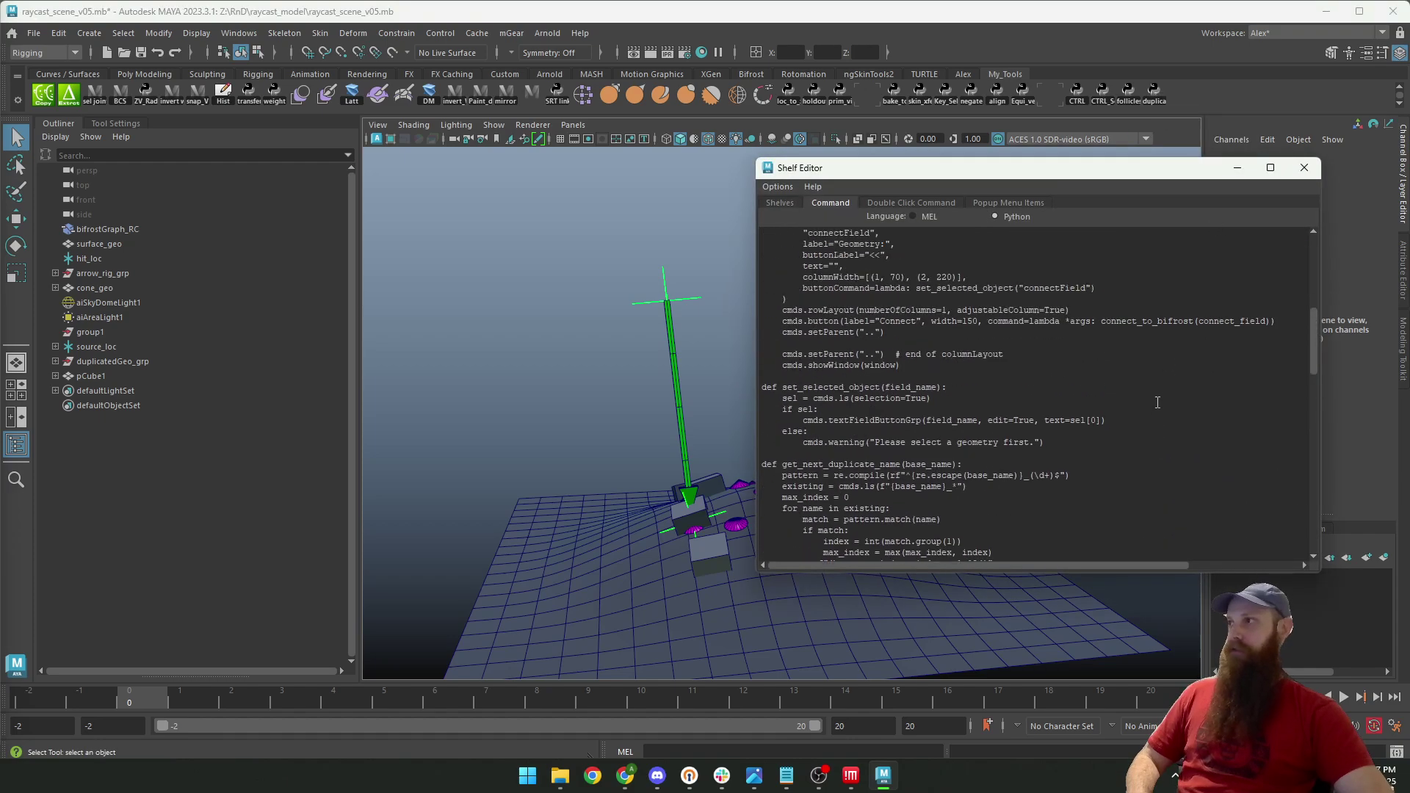
{"action": "scroll", "coordinate": [1158, 403], "scroll_direction": "up", "scroll_amount": 8}
{"action": "left_click", "coordinate": [1297, 173]}
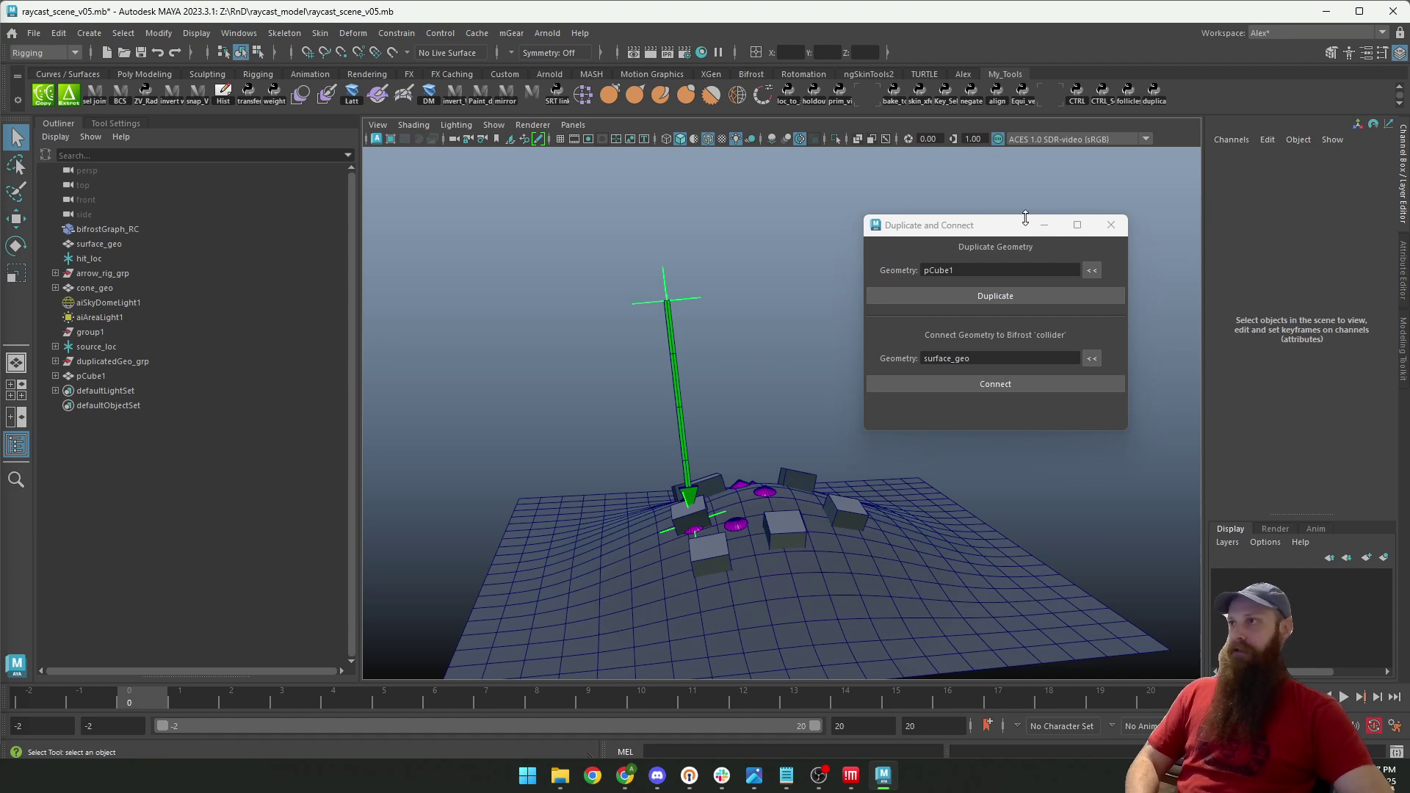
Close the Duplicate and Connect window and rotate source_loc to about 8.5, -2.4, 12.2 degrees.
{"action": "left_click", "coordinate": [1112, 225]}
{"action": "mouse_move", "coordinate": [687, 359]}
{"action": "left_mouse_down", "text": "alt"}
{"action": "mouse_move", "coordinate": [723, 351]}
{"action": "mouse_move", "coordinate": [714, 366]}
{"action": "left_mouse_up", "text": "alt"}
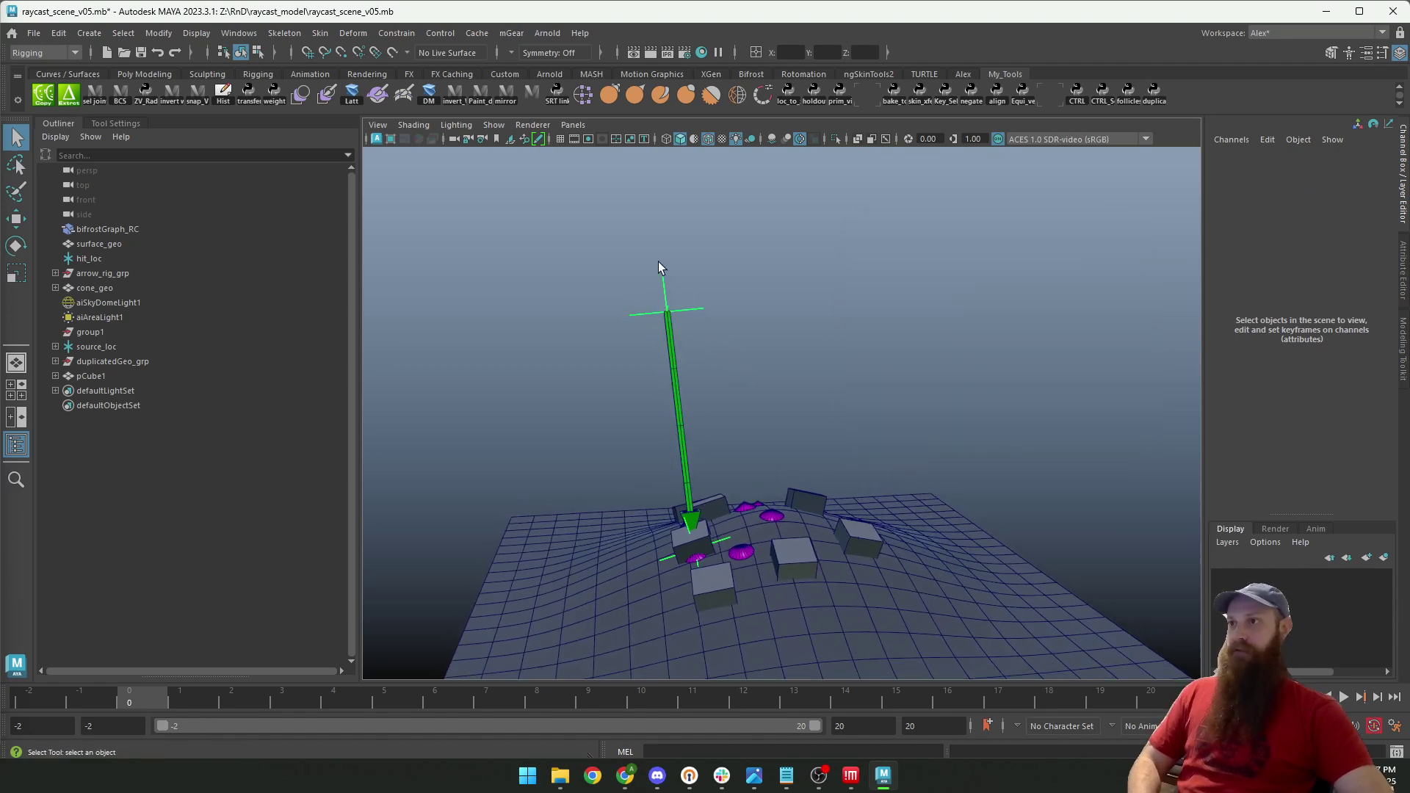
{"action": "left_click", "coordinate": [668, 294]}
{"action": "key", "text": "w"}
{"action": "key", "text": "e"}
{"action": "left_click_drag", "start_coordinate": [524, 233], "coordinate": [566, 318]}
{"action": "key", "text": "q"}
Look at the Bifrost raycast tutorial listed on the YouTube channel page in the browser and return to Maya.
{"action": "left_click", "coordinate": [625, 776]}
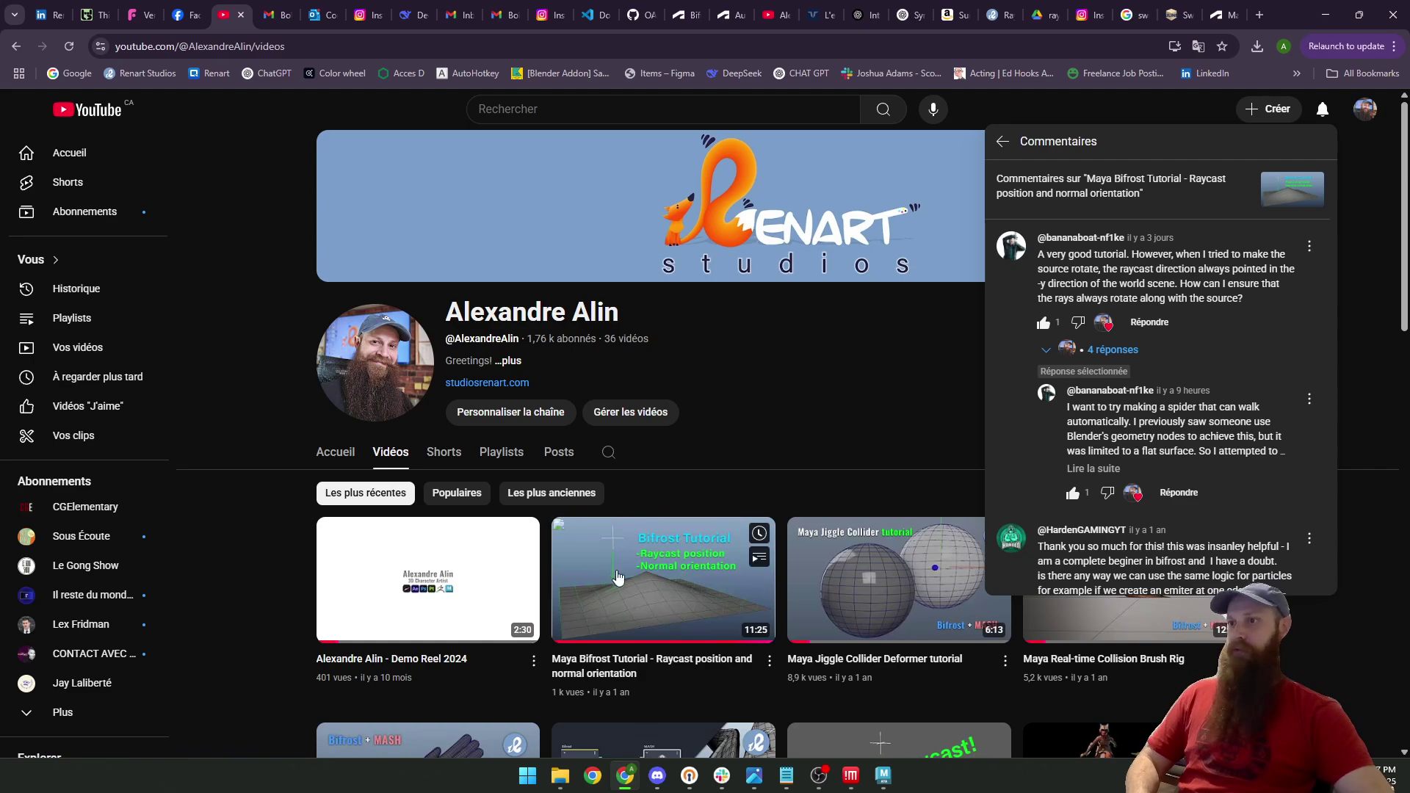
{"action": "left_click", "coordinate": [1326, 15]}
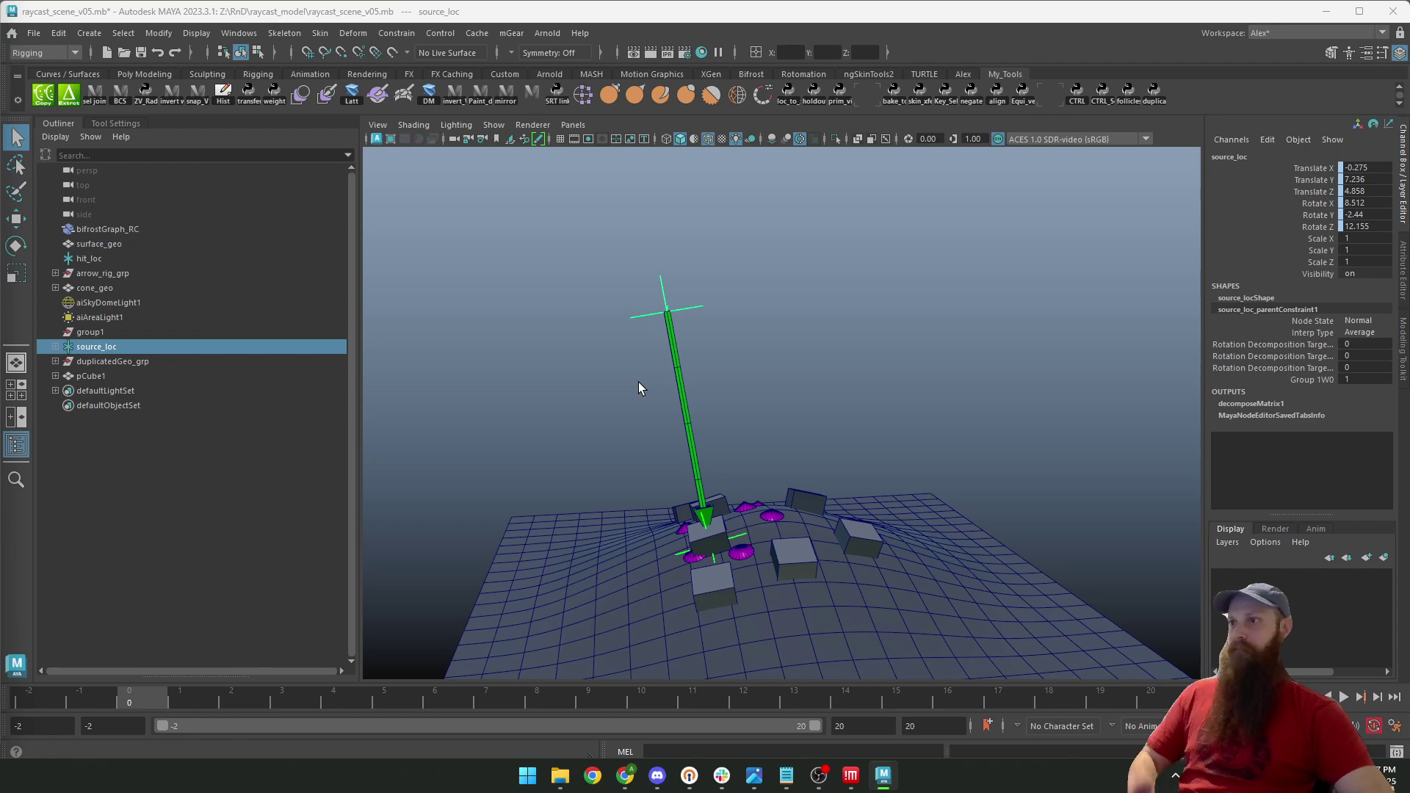
{"action": "left_click", "coordinate": [567, 340]}
{"action": "middle_click_drag", "start_coordinate": [570, 343], "coordinate": [678, 388], "text": "alt"}
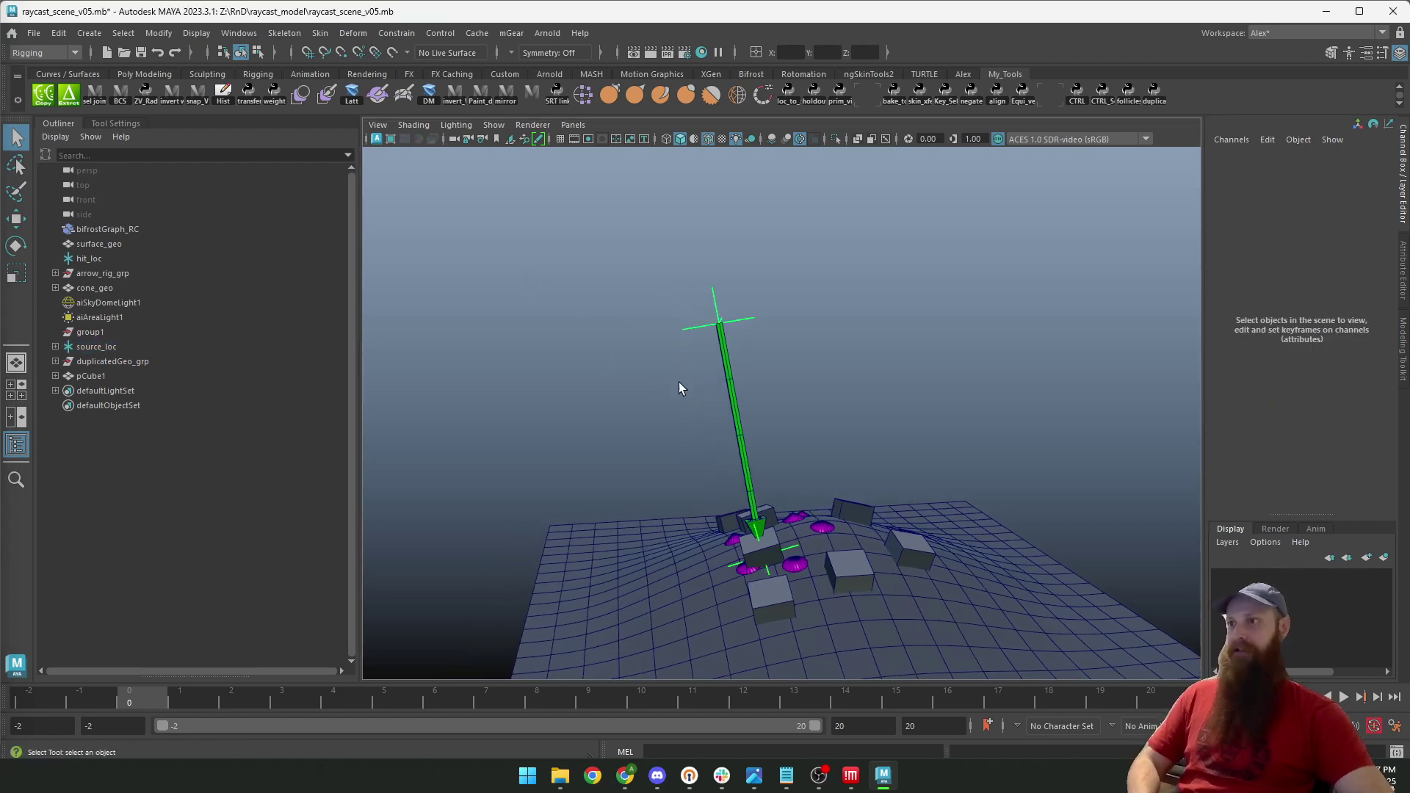
Rotate source_loc slightly to redirect the arrow, and undo that rotation.
{"action": "left_click", "coordinate": [714, 303]}
{"action": "key", "text": "w"}
{"action": "key", "text": "e"}
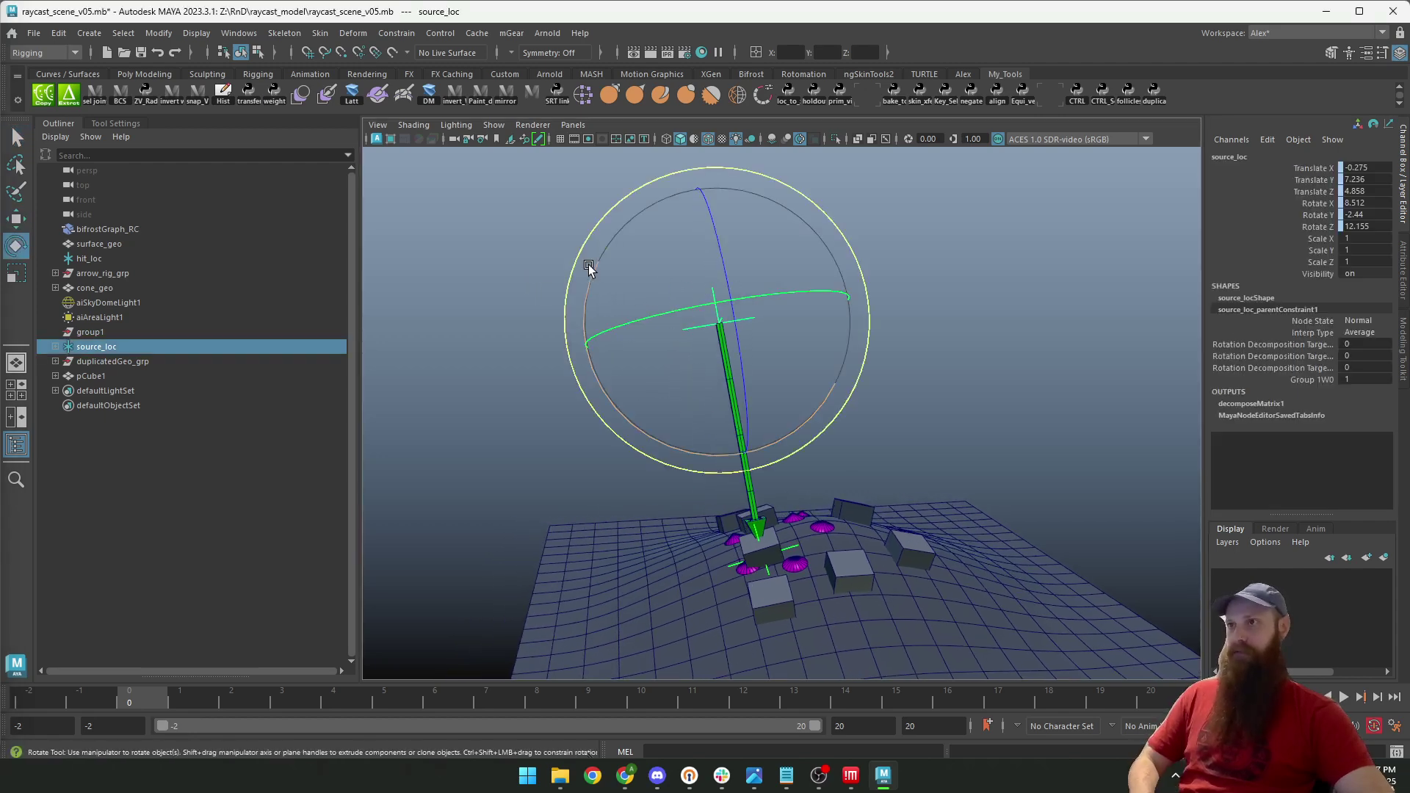
{"action": "mouse_move", "coordinate": [589, 265]}
{"action": "left_mouse_down"}
{"action": "mouse_move", "coordinate": [589, 227]}
{"action": "mouse_move", "coordinate": [578, 307]}
{"action": "mouse_move", "coordinate": [604, 245]}
{"action": "left_mouse_up"}
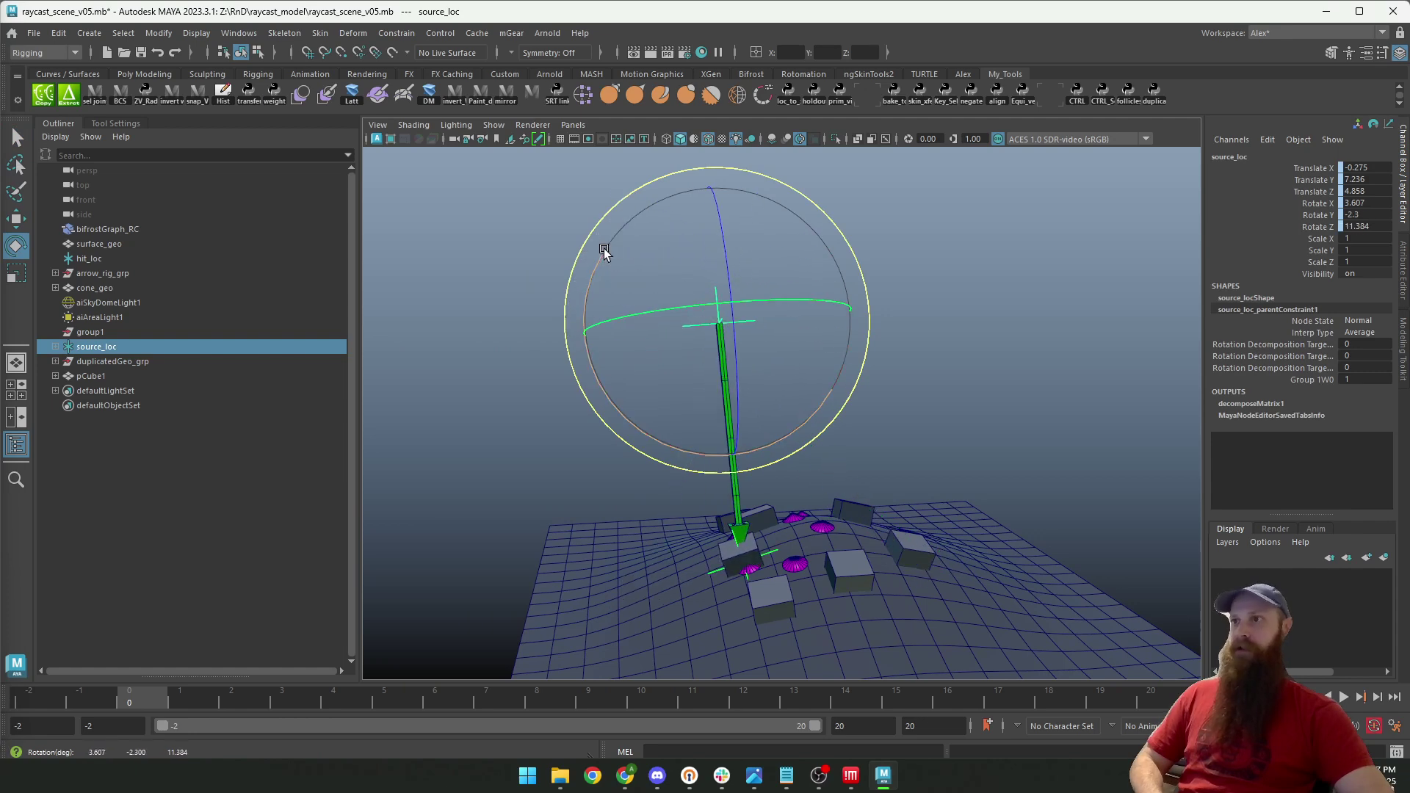
{"action": "key", "text": "ctrl+z"}
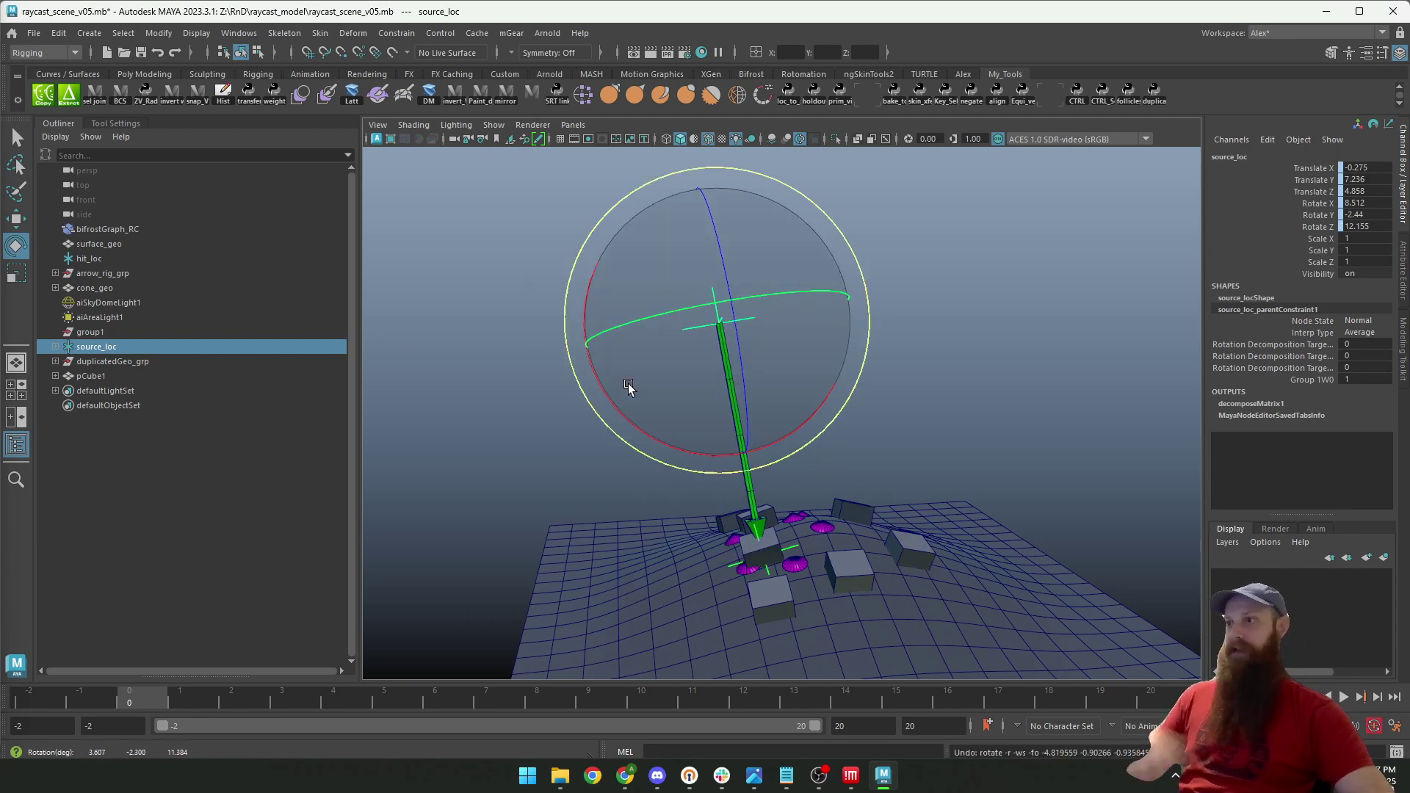
Switch to the browser to review the viewer comment about rotating the raycast source, return to Maya and clear the selection.
{"action": "key", "text": "alt+Tab"}
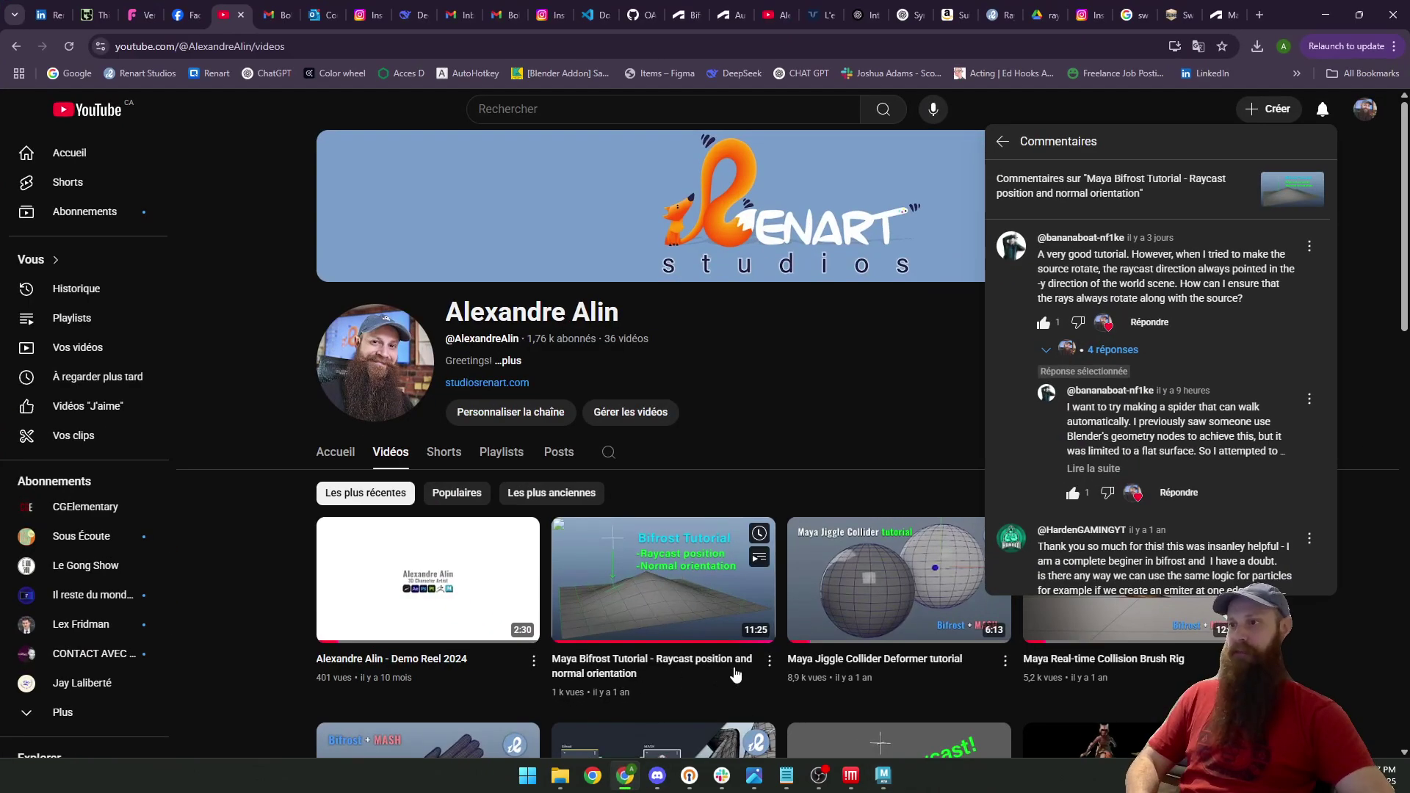
{"action": "left_click", "coordinate": [1326, 15]}
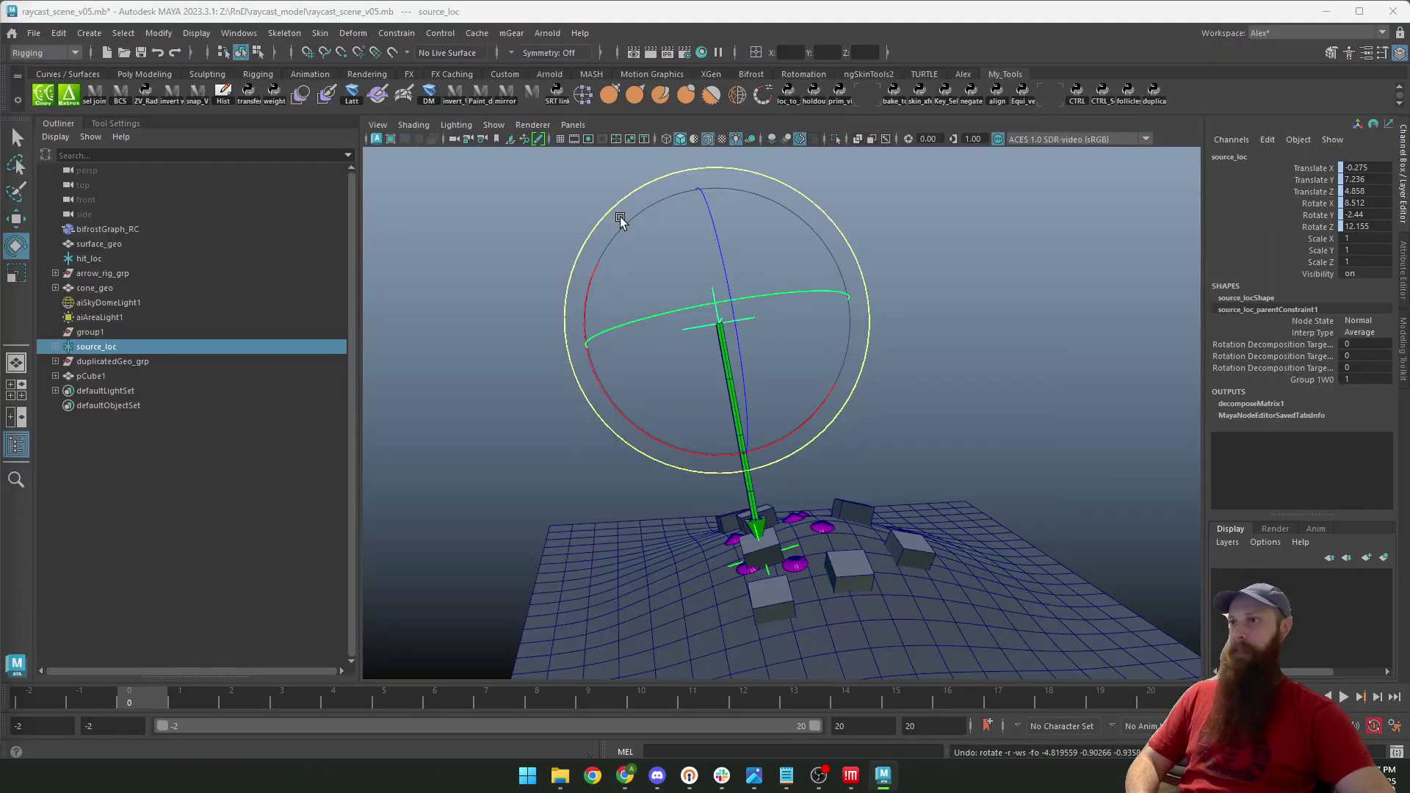
{"action": "left_click", "coordinate": [426, 215]}
Open the bifrostGraph_RCShape graph in a floating Bifrost Graph Editor window.
{"action": "left_click", "coordinate": [239, 34]}
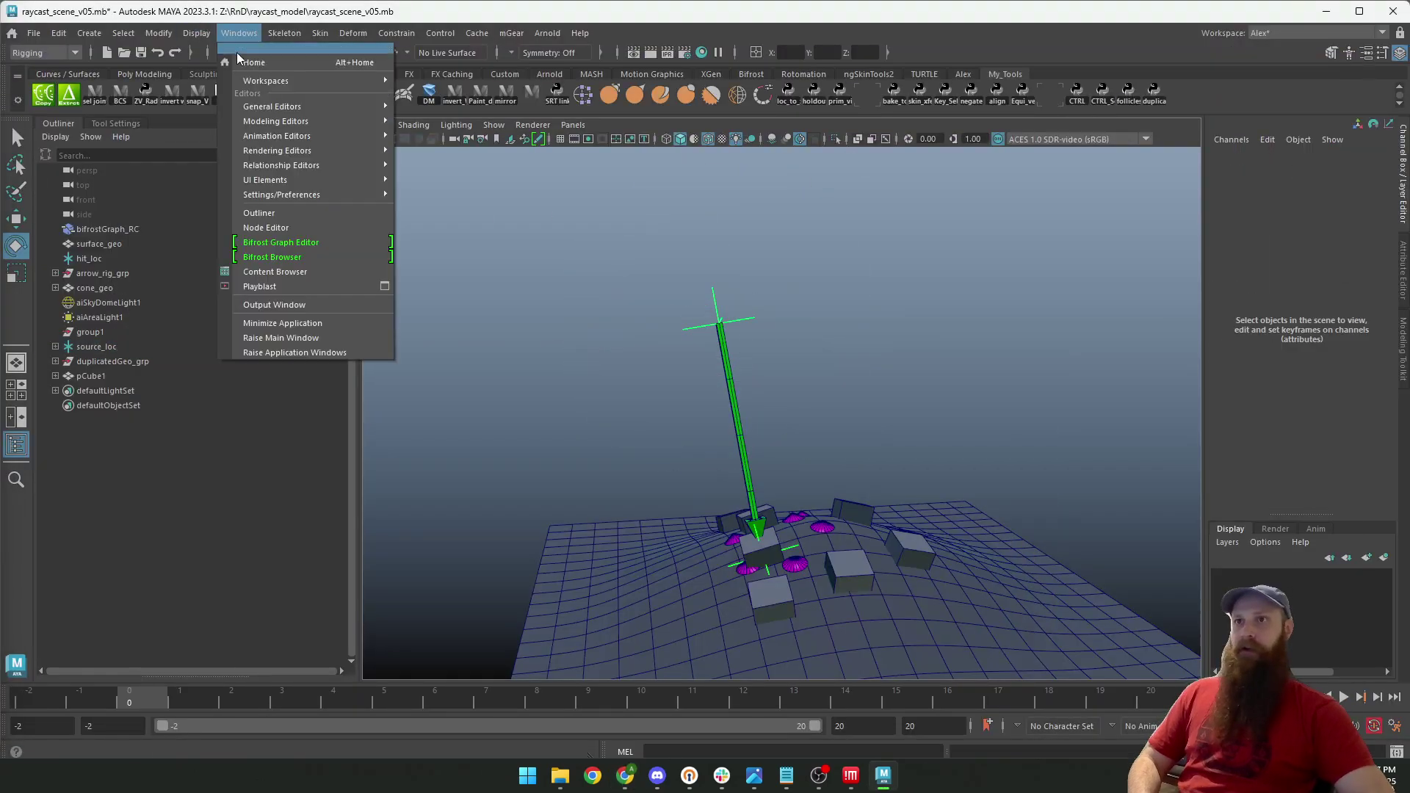
{"action": "left_click", "coordinate": [282, 244]}
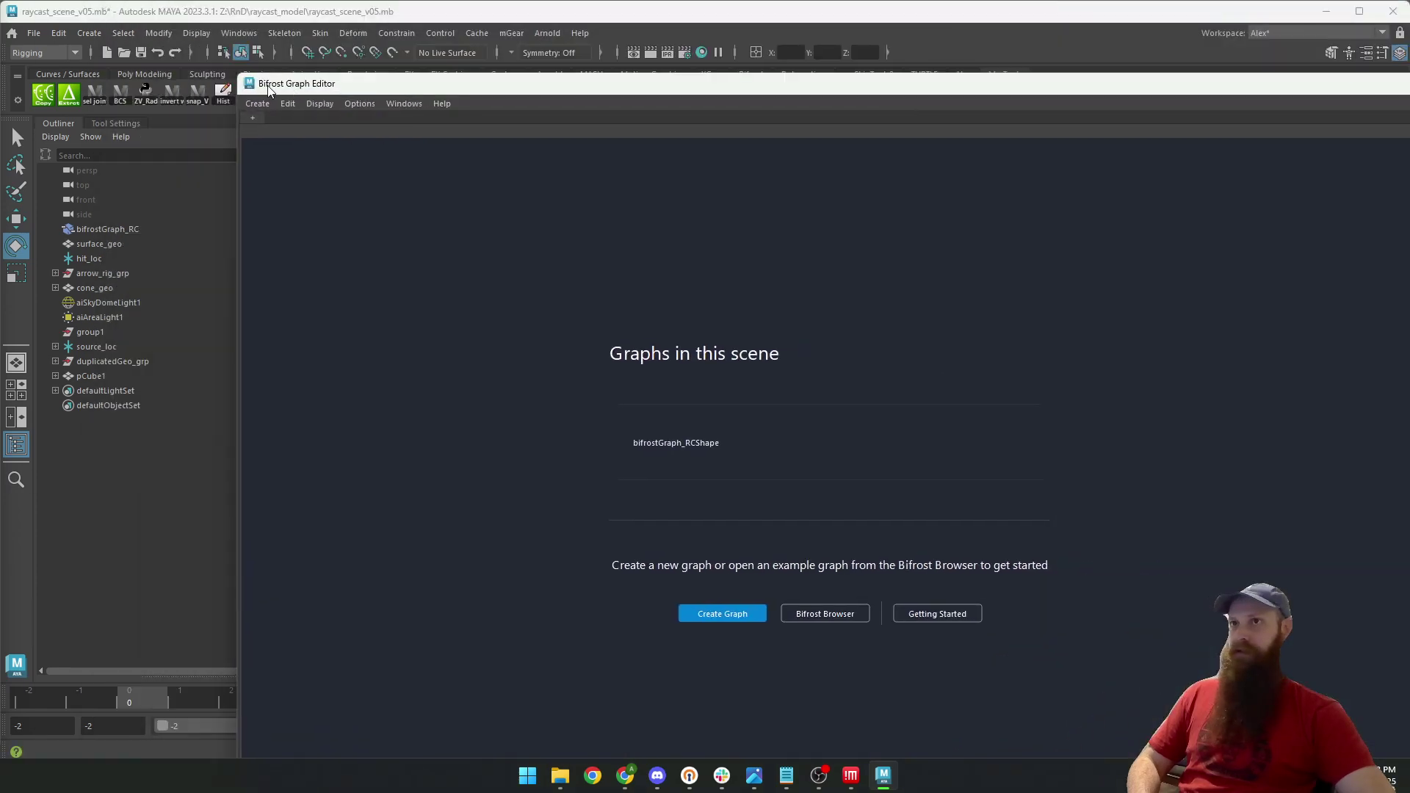
{"action": "left_click_drag", "start_coordinate": [235, 73], "coordinate": [387, 128]}
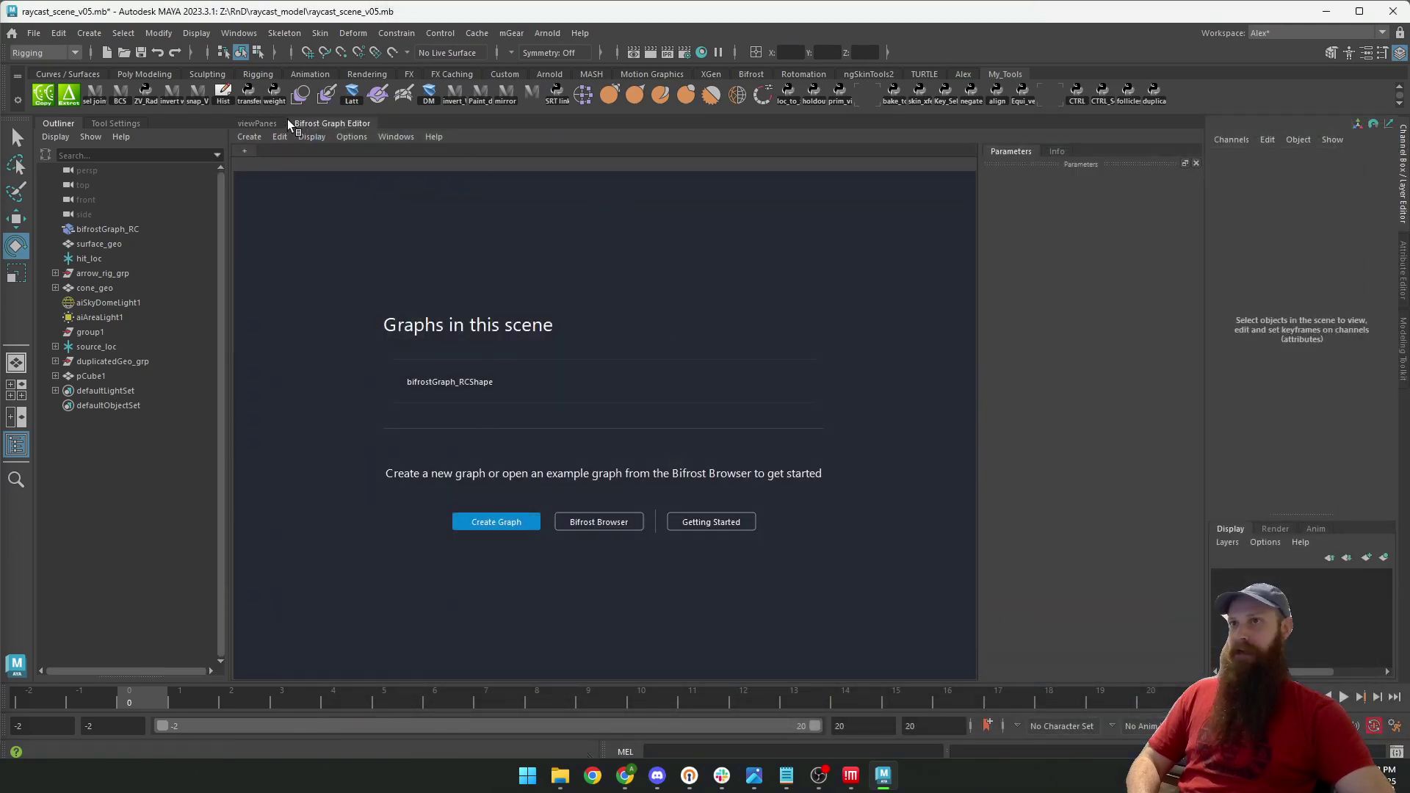
{"action": "left_click_drag", "start_coordinate": [316, 122], "coordinate": [377, 224]}
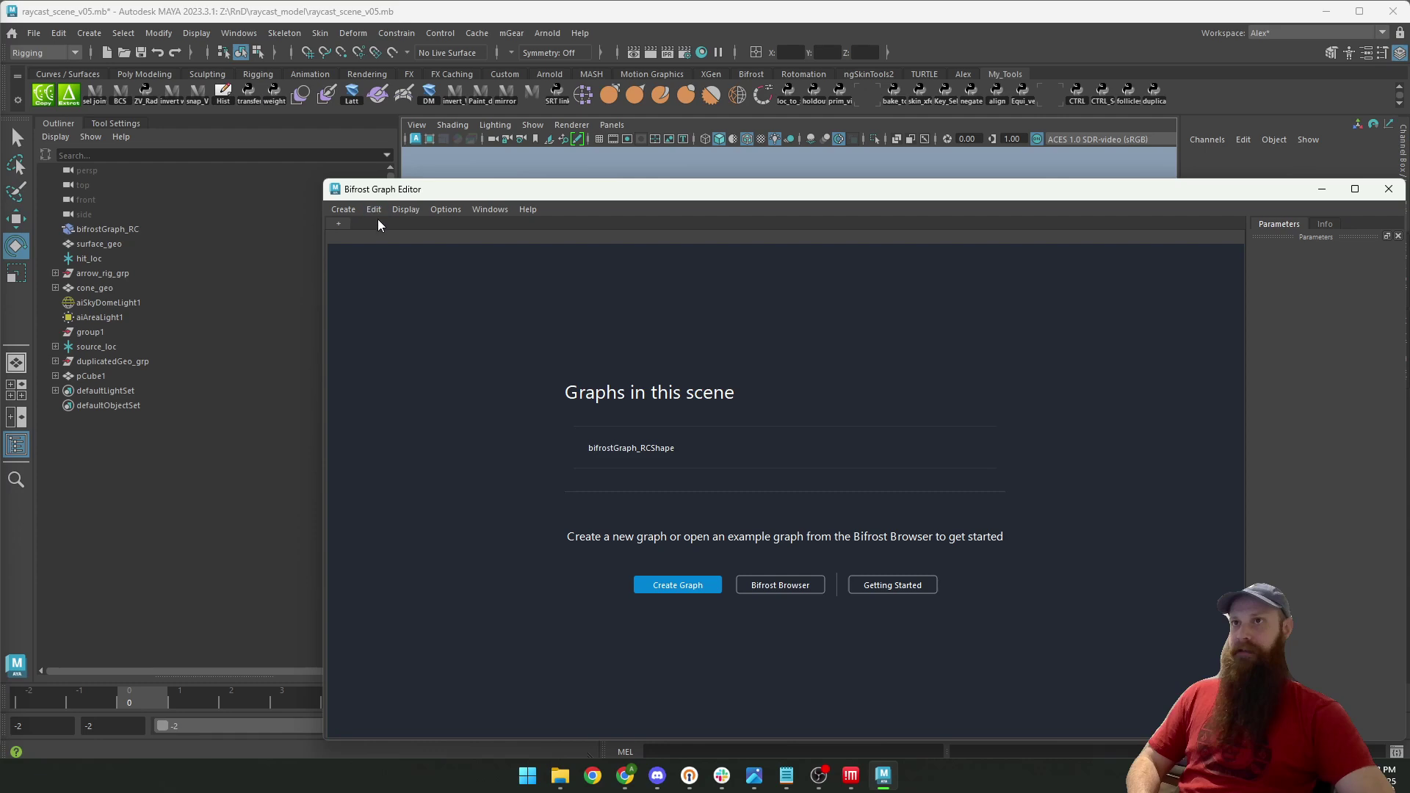
{"action": "left_click", "coordinate": [618, 448]}
{"action": "scroll", "coordinate": [541, 471], "scroll_direction": "up", "scroll_amount": 5}
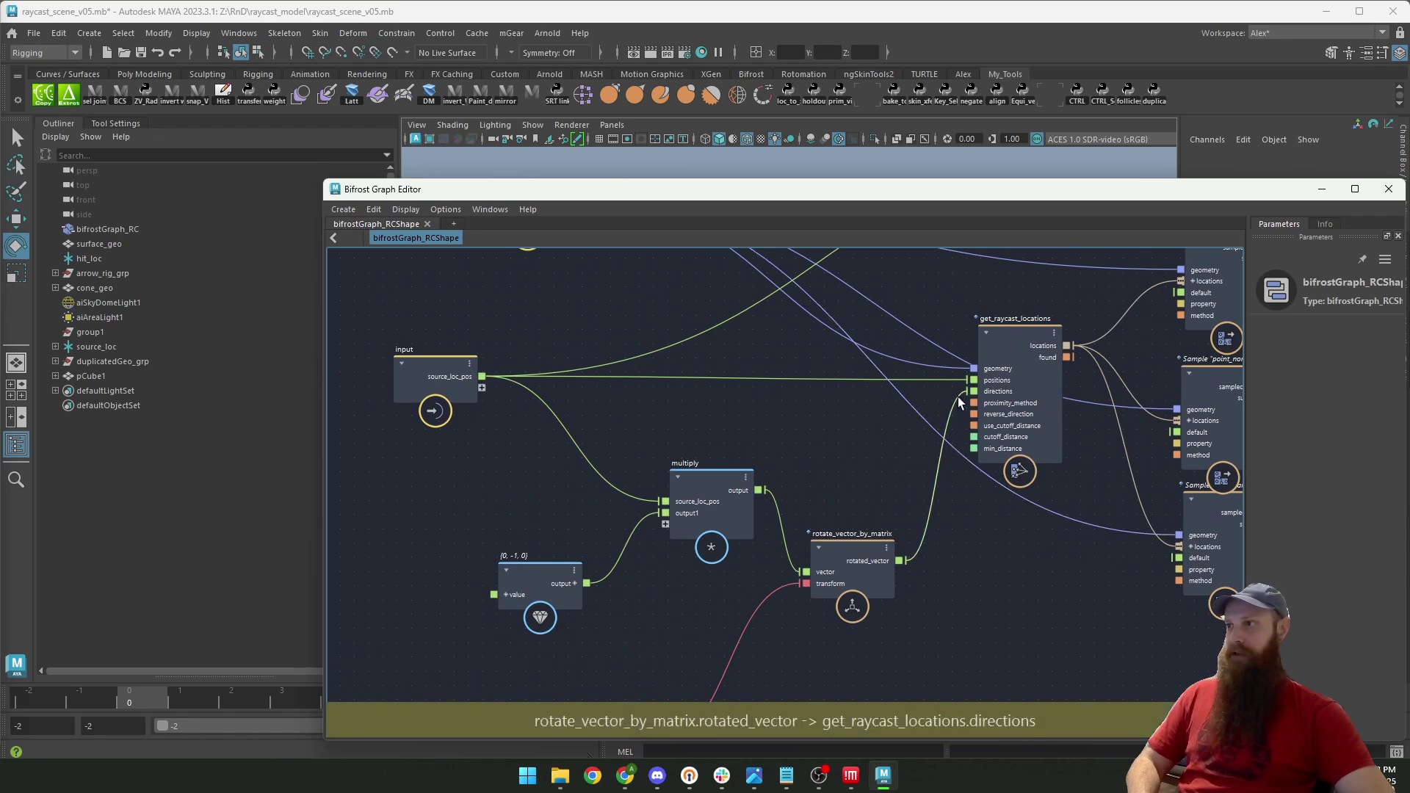
Disconnect rotated_vector from the directions input of get_raycast_locations, and source_loc_pos from the multiply node, and uncover the viewport.
{"action": "left_click_drag", "start_coordinate": [958, 397], "coordinate": [845, 417]}
{"action": "left_click_drag", "start_coordinate": [542, 399], "coordinate": [556, 423]}
{"action": "left_click_drag", "start_coordinate": [599, 190], "coordinate": [1154, 347]}
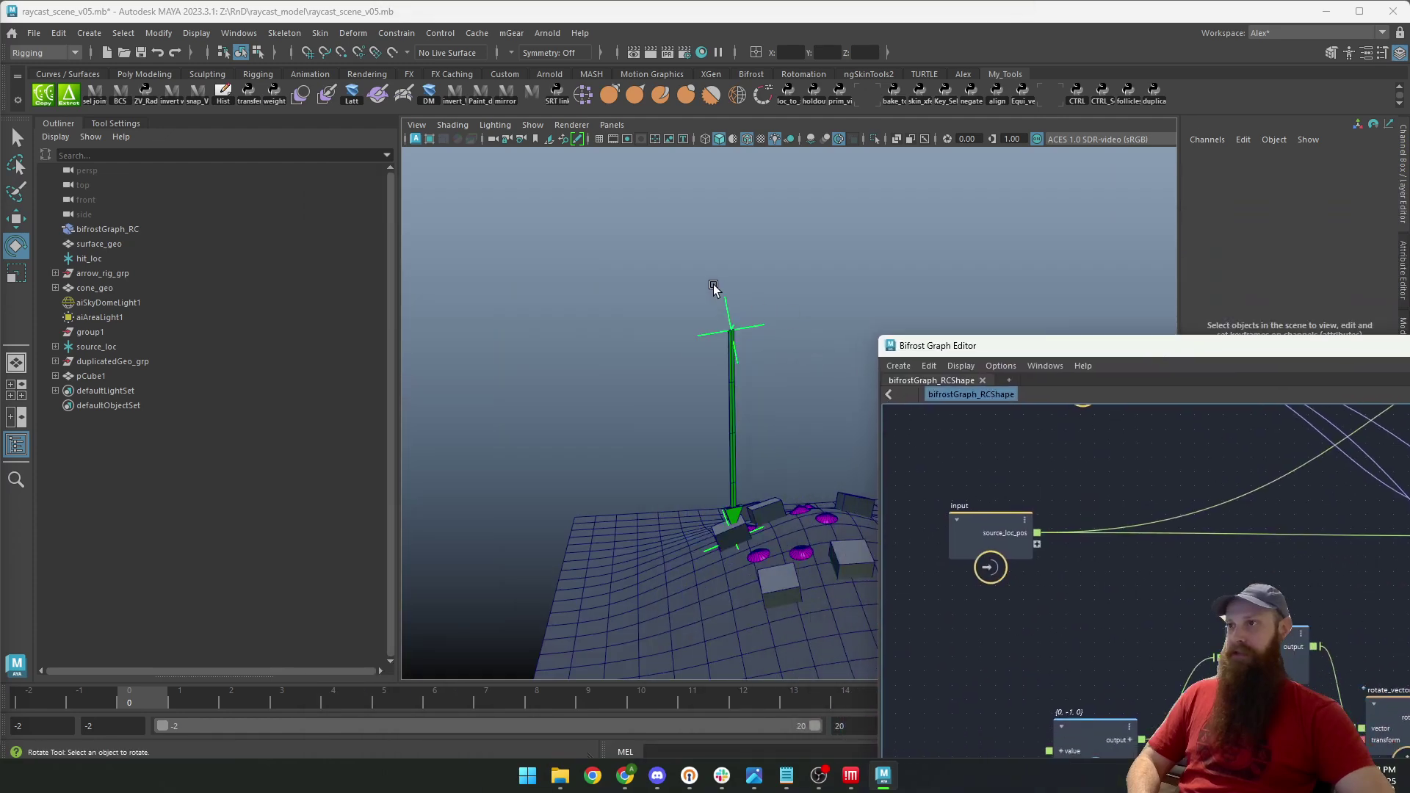
Test the raycast direction by rotating source_loc and moving it to about -0.247, 8.345, 3.737, and bring the graph back into view.
{"action": "left_click", "coordinate": [731, 317]}
{"action": "left_click_drag", "start_coordinate": [596, 259], "coordinate": [626, 274]}
{"action": "key", "text": "w"}
{"action": "left_click_drag", "start_coordinate": [732, 330], "coordinate": [765, 296]}
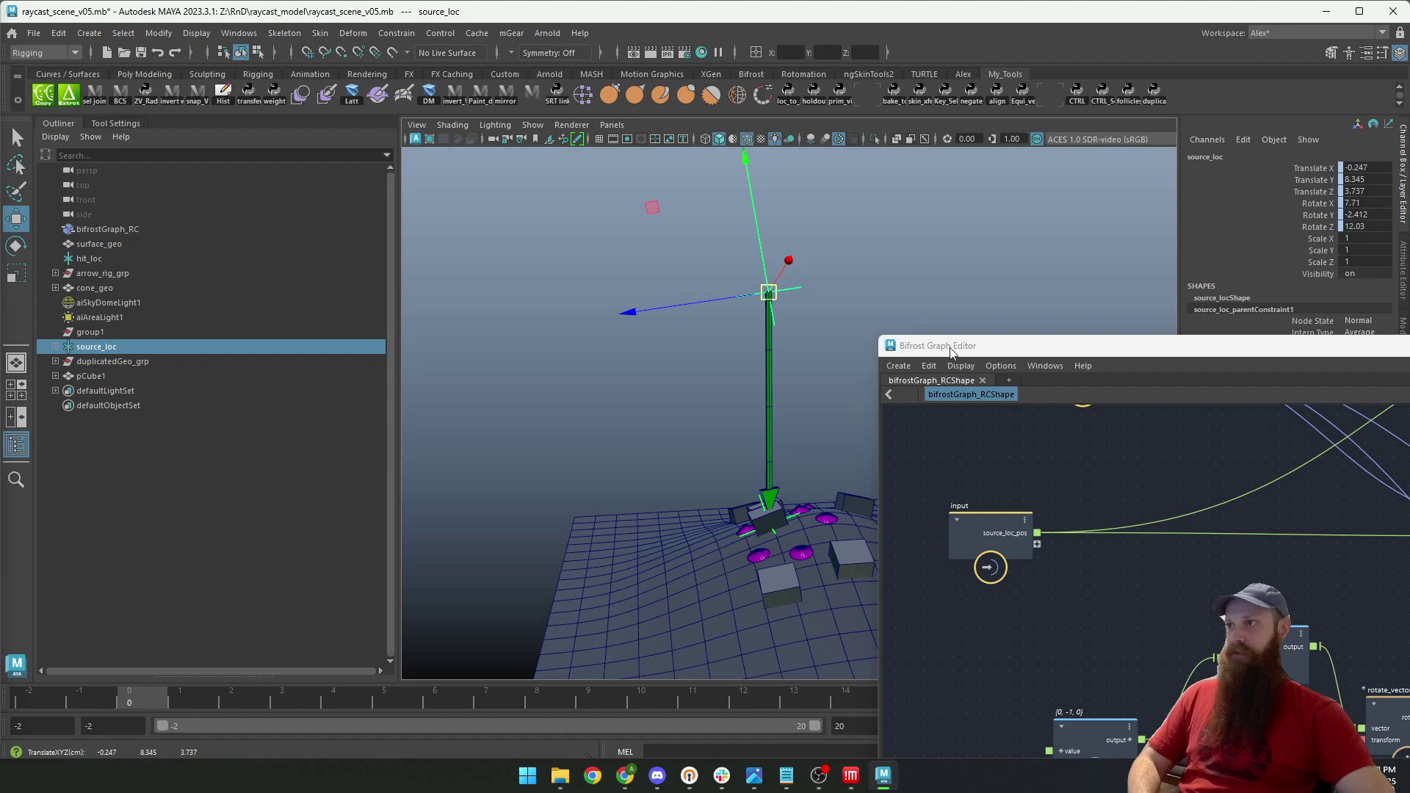
{"action": "left_click_drag", "start_coordinate": [952, 351], "coordinate": [370, 185]}
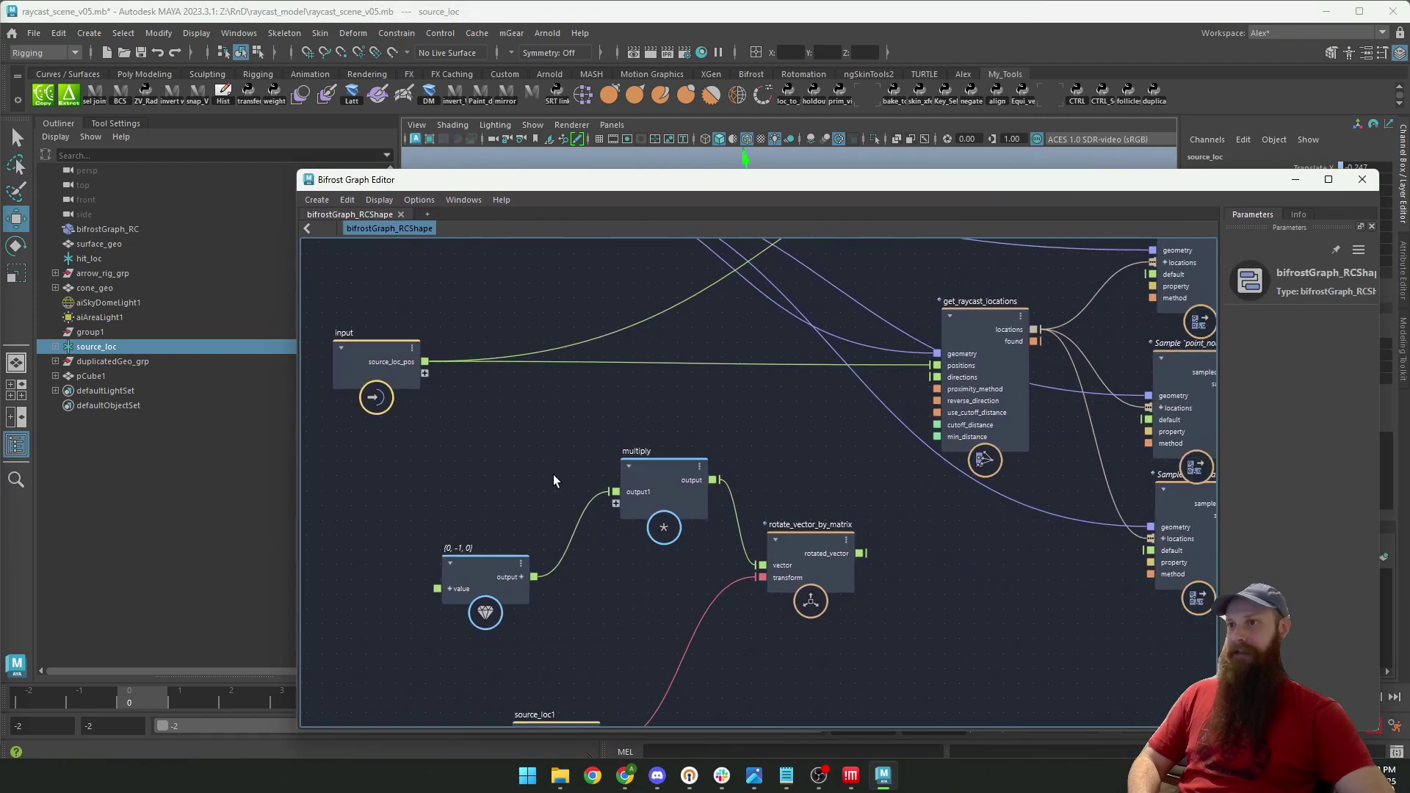
Rearrange the rotate_vector_by_matrix and source_loc1 nodes to spread out the ray direction part of the graph.
{"action": "left_click_drag", "start_coordinate": [830, 570], "coordinate": [840, 580]}
{"action": "middle_click_drag", "start_coordinate": [712, 589], "coordinate": [598, 476], "text": "alt"}
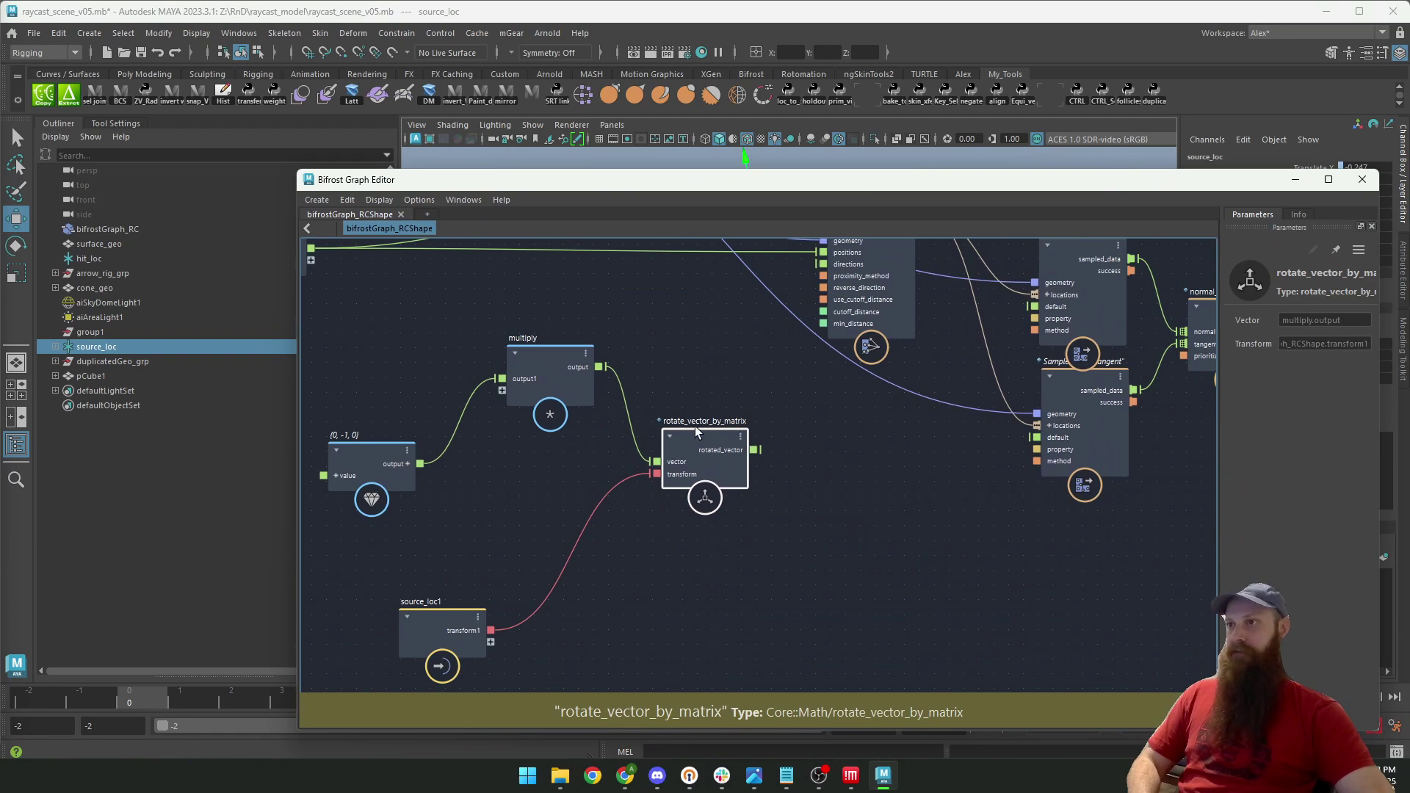
{"action": "middle_click_drag", "start_coordinate": [576, 468], "coordinate": [657, 487], "text": "alt"}
{"action": "left_click_drag", "start_coordinate": [793, 464], "coordinate": [804, 473]}
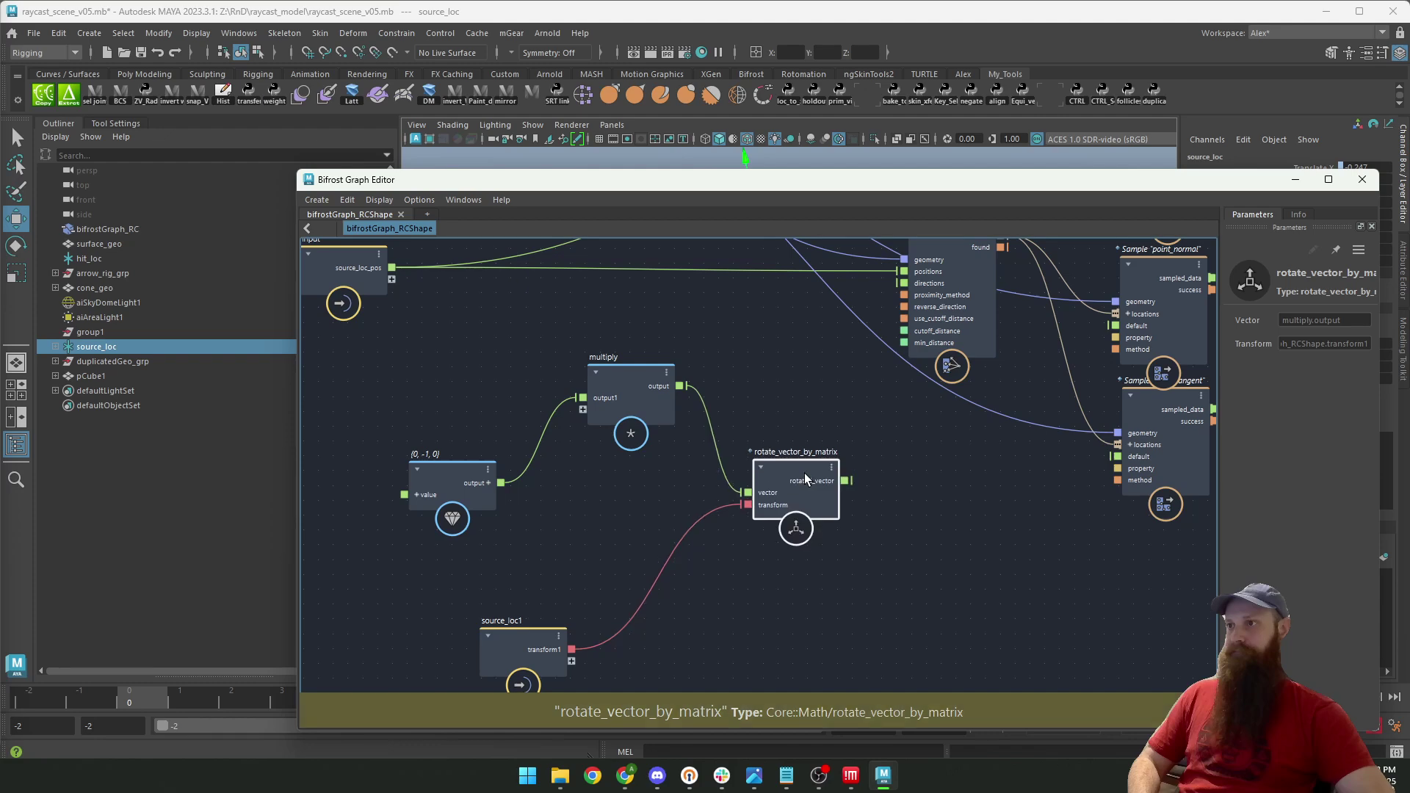
{"action": "middle_click_drag", "start_coordinate": [624, 511], "coordinate": [681, 507], "text": "alt"}
{"action": "right_click_drag", "start_coordinate": [681, 508], "coordinate": [562, 518], "text": "alt"}
{"action": "middle_click_drag", "start_coordinate": [513, 538], "coordinate": [588, 557], "text": "alt"}
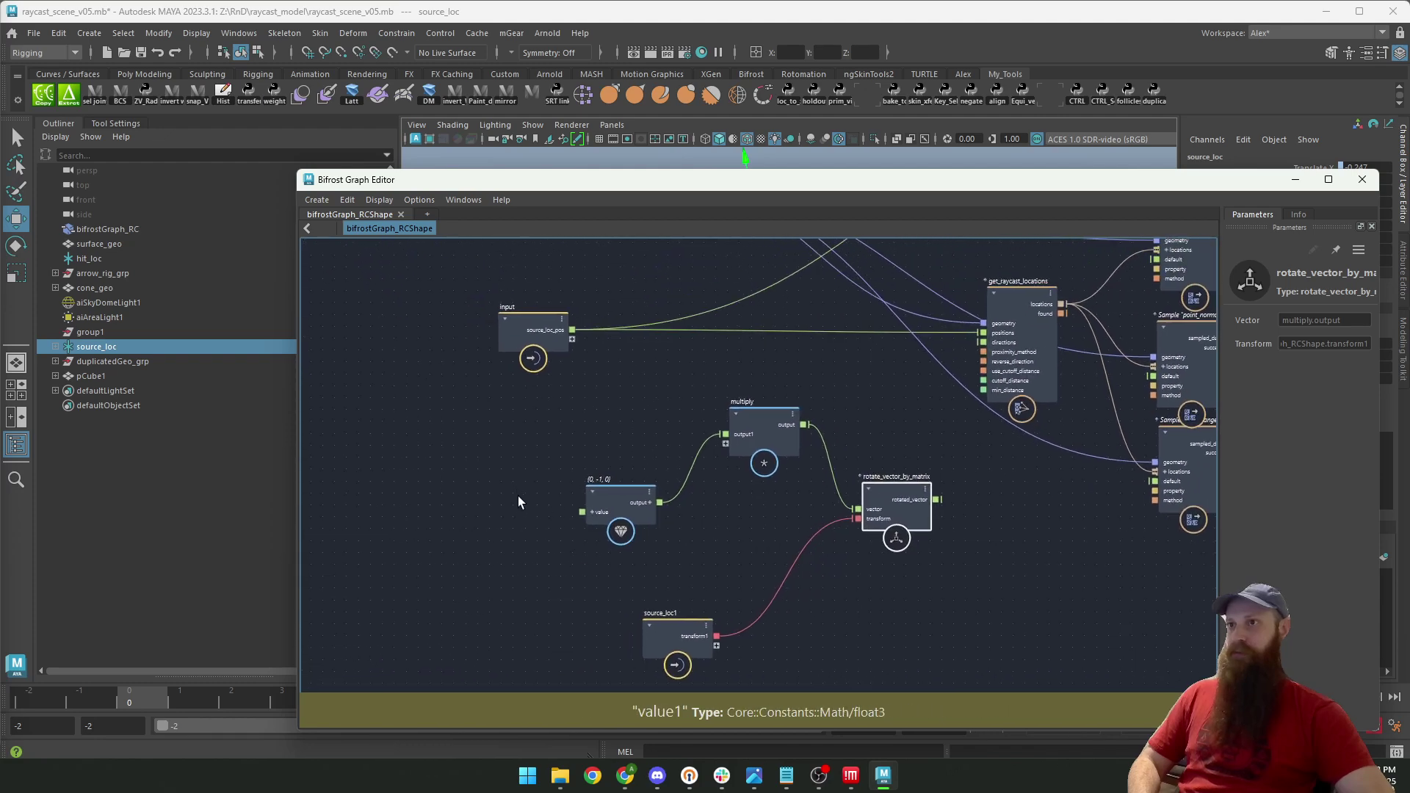
{"action": "scroll", "coordinate": [518, 502], "scroll_direction": "up", "scroll_amount": 2}
{"action": "left_click_drag", "start_coordinate": [678, 580], "coordinate": [575, 554]}
{"action": "left_click", "coordinate": [474, 480]}
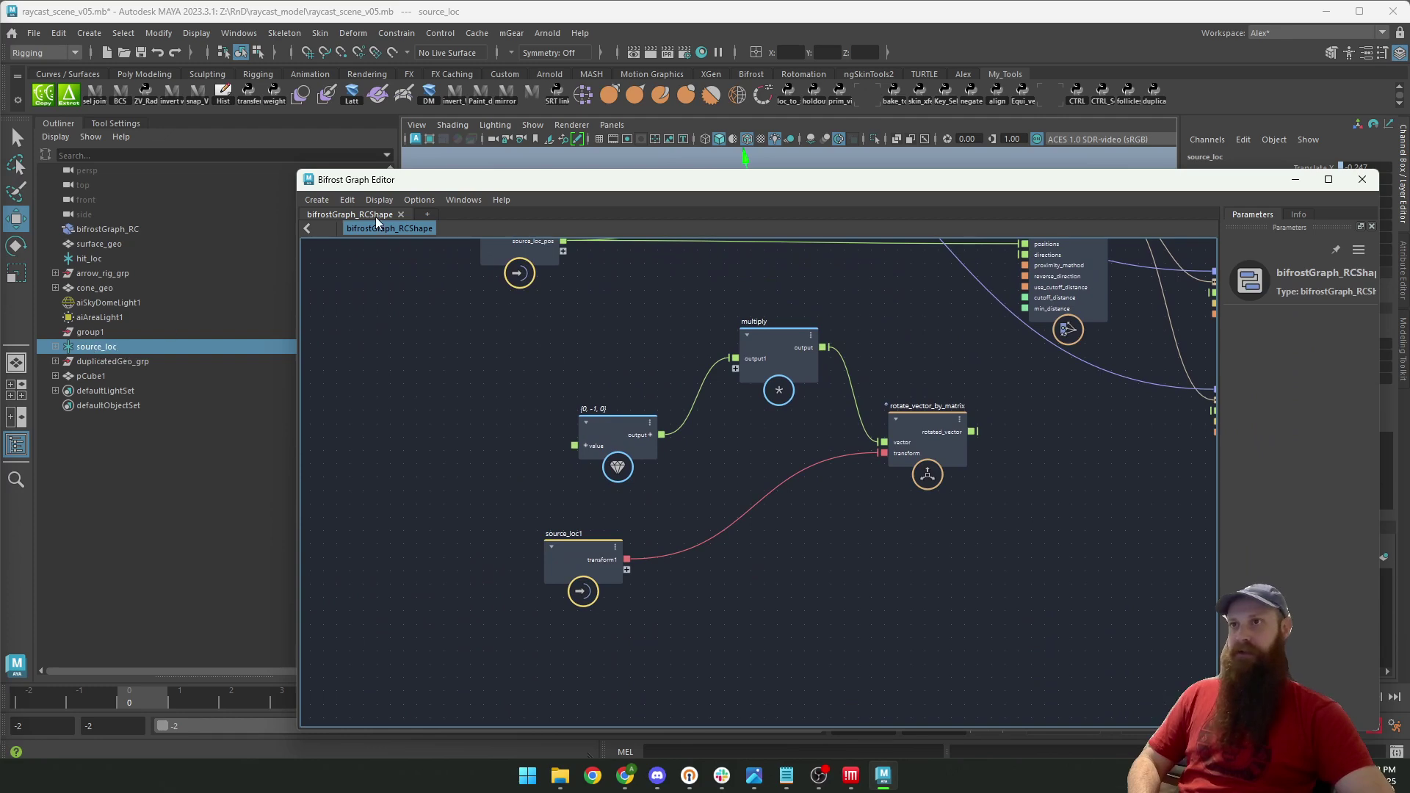
Add source_loc from the Outliner to the graph as an input node below source_loc1, and shift rotate_vector_by_matrix clear of it.
{"action": "left_click_drag", "start_coordinate": [87, 351], "coordinate": [565, 639]}
{"action": "middle_click_drag", "start_coordinate": [416, 545], "coordinate": [327, 471], "text": "alt"}
{"action": "left_click_drag", "start_coordinate": [488, 571], "coordinate": [535, 573]}
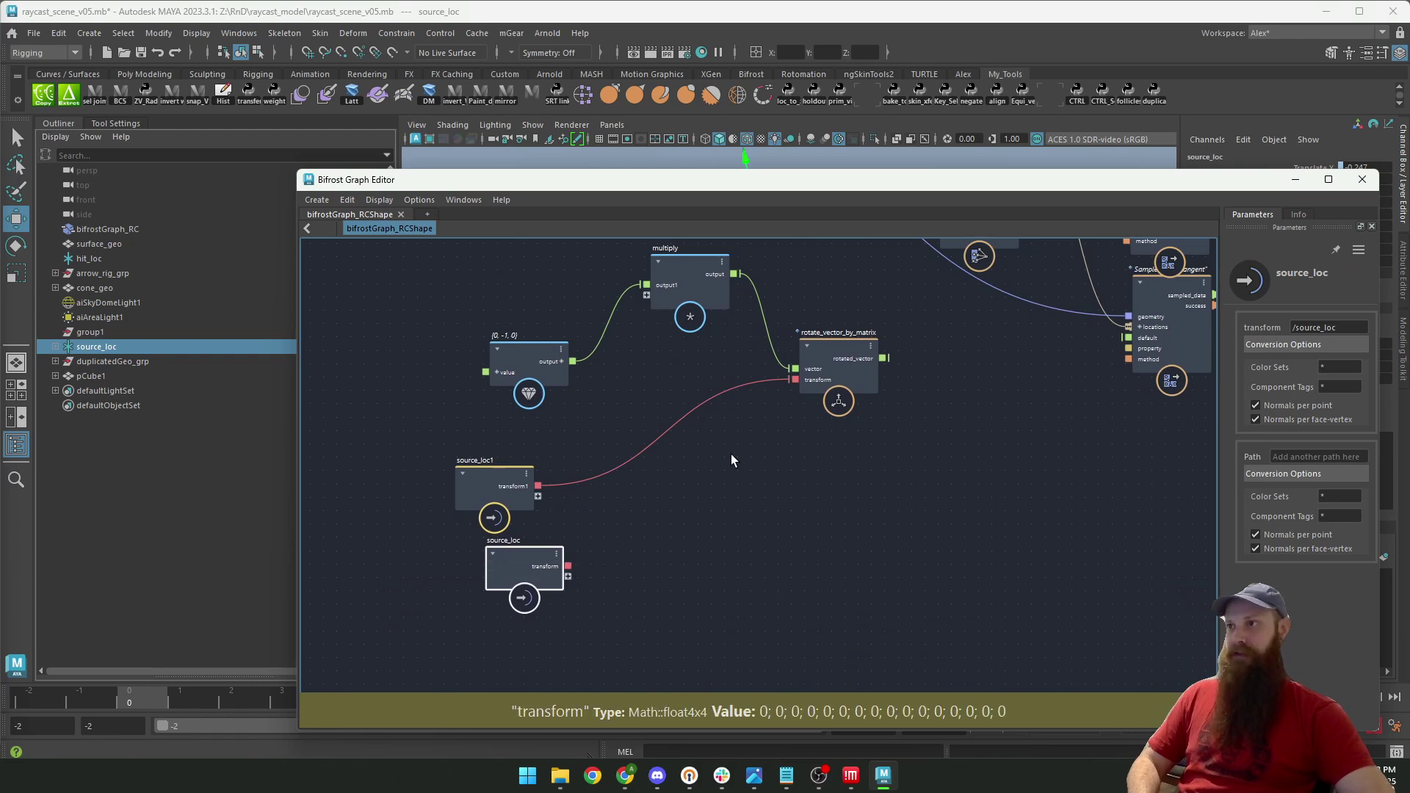
{"action": "left_click", "coordinate": [750, 460]}
{"action": "left_click_drag", "start_coordinate": [831, 365], "coordinate": [855, 392]}
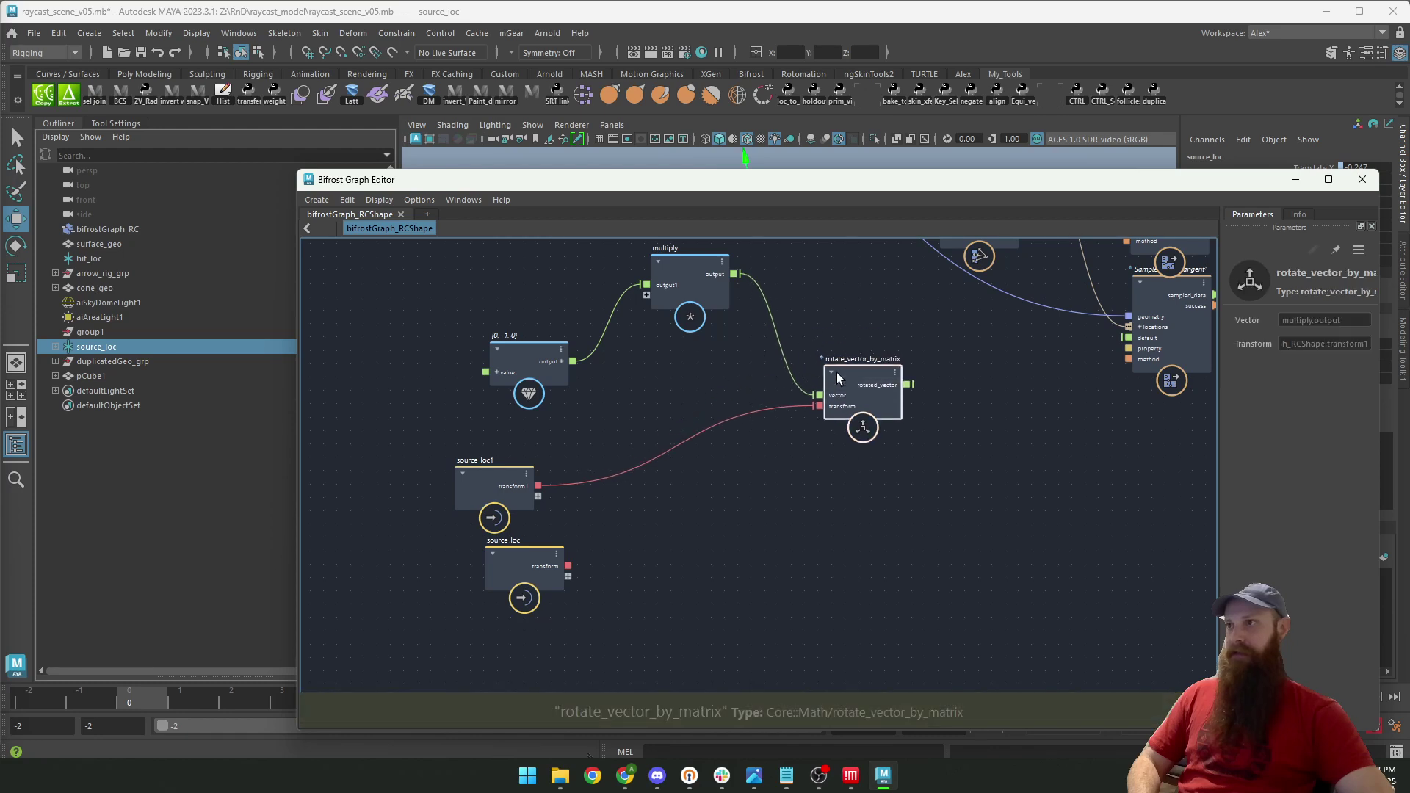
{"action": "mouse_move", "coordinate": [508, 579]}
{"action": "left_mouse_down"}
{"action": "mouse_move", "coordinate": [518, 610]}
{"action": "mouse_move", "coordinate": [491, 593]}
{"action": "left_mouse_up"}
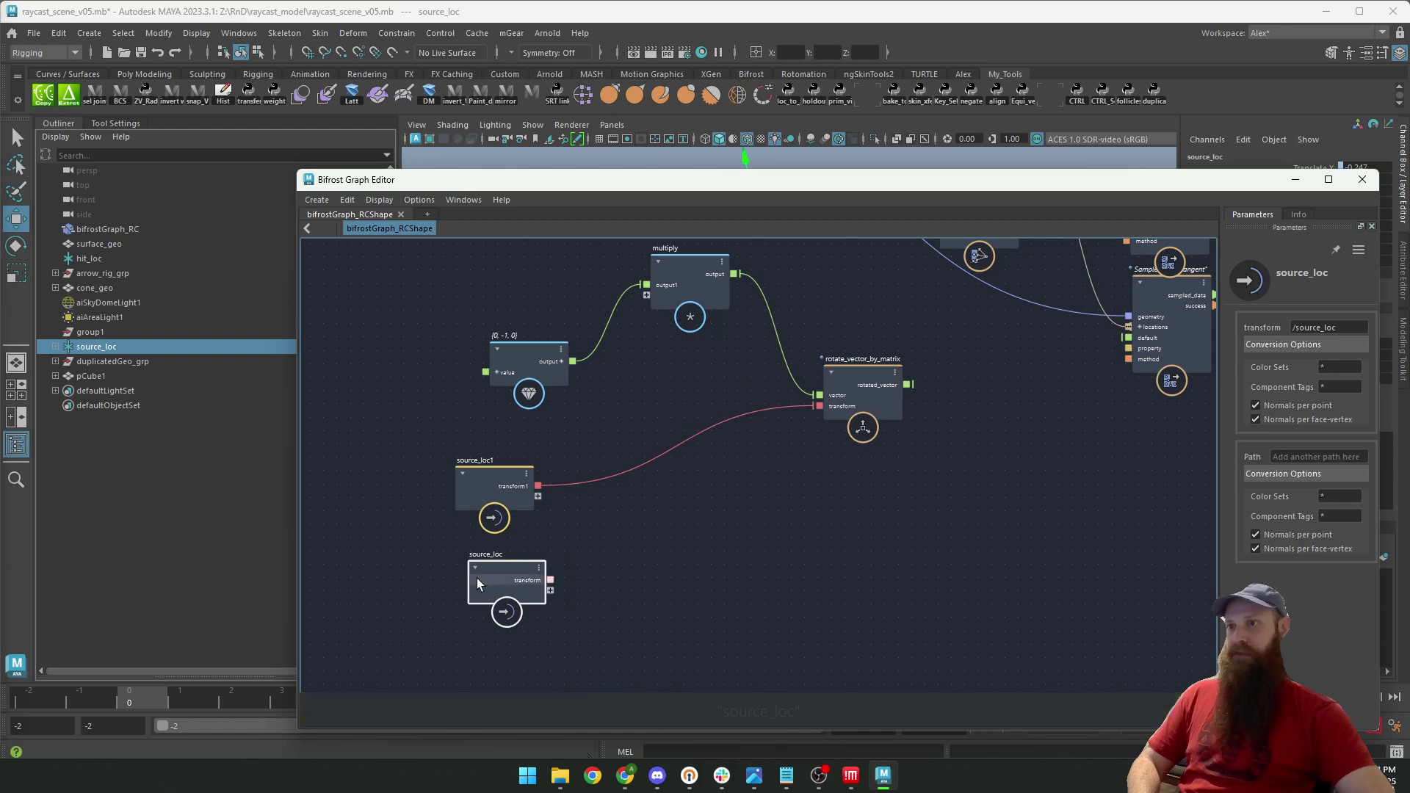
Connect source_loc_pos to a new input on the multiply node, and arrange the (0, -1, 0) value node beside multiply.
{"action": "middle_click_drag", "start_coordinate": [803, 379], "coordinate": [624, 541]}
{"action": "scroll", "coordinate": [615, 534], "scroll_direction": "down", "scroll_amount": 1}
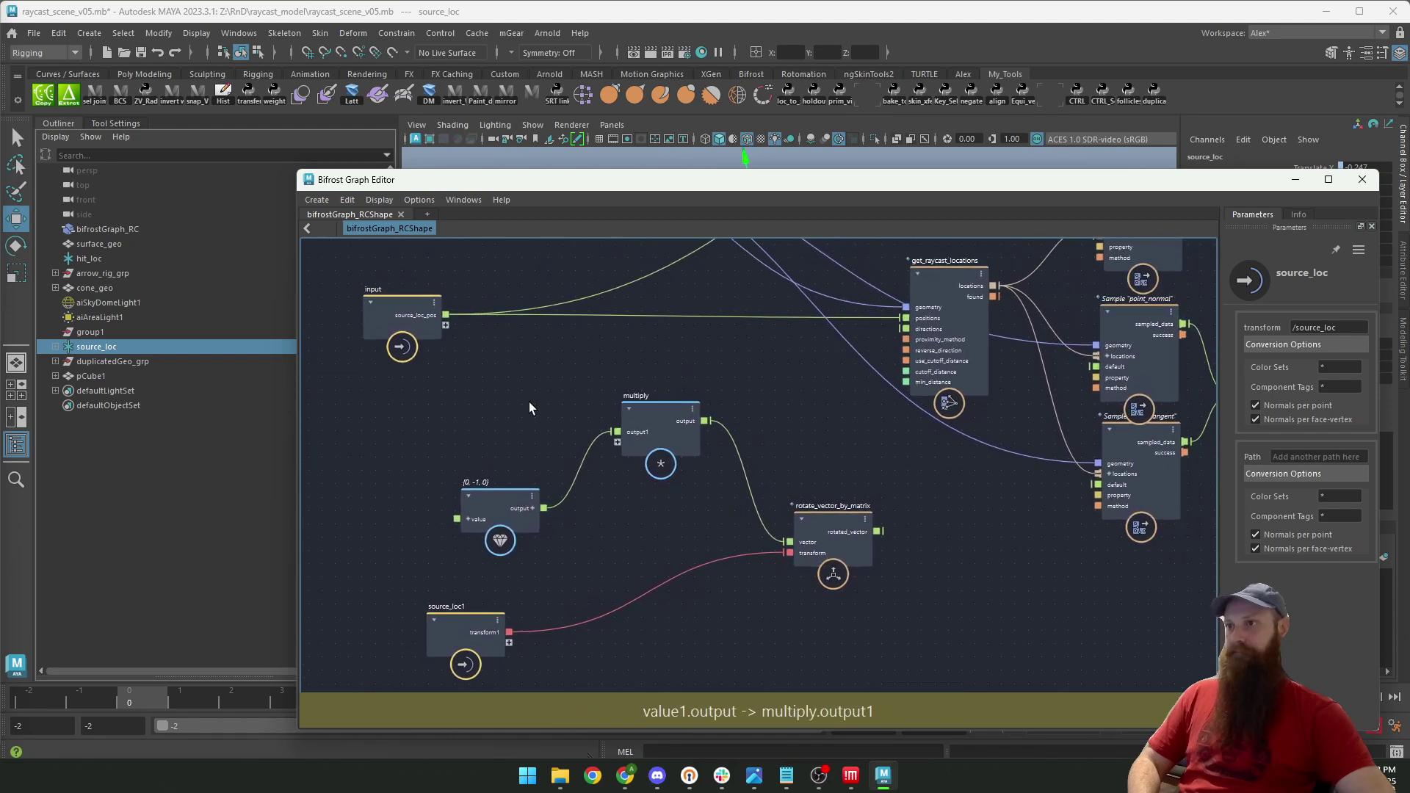
{"action": "middle_click_drag", "start_coordinate": [527, 399], "coordinate": [551, 430]}
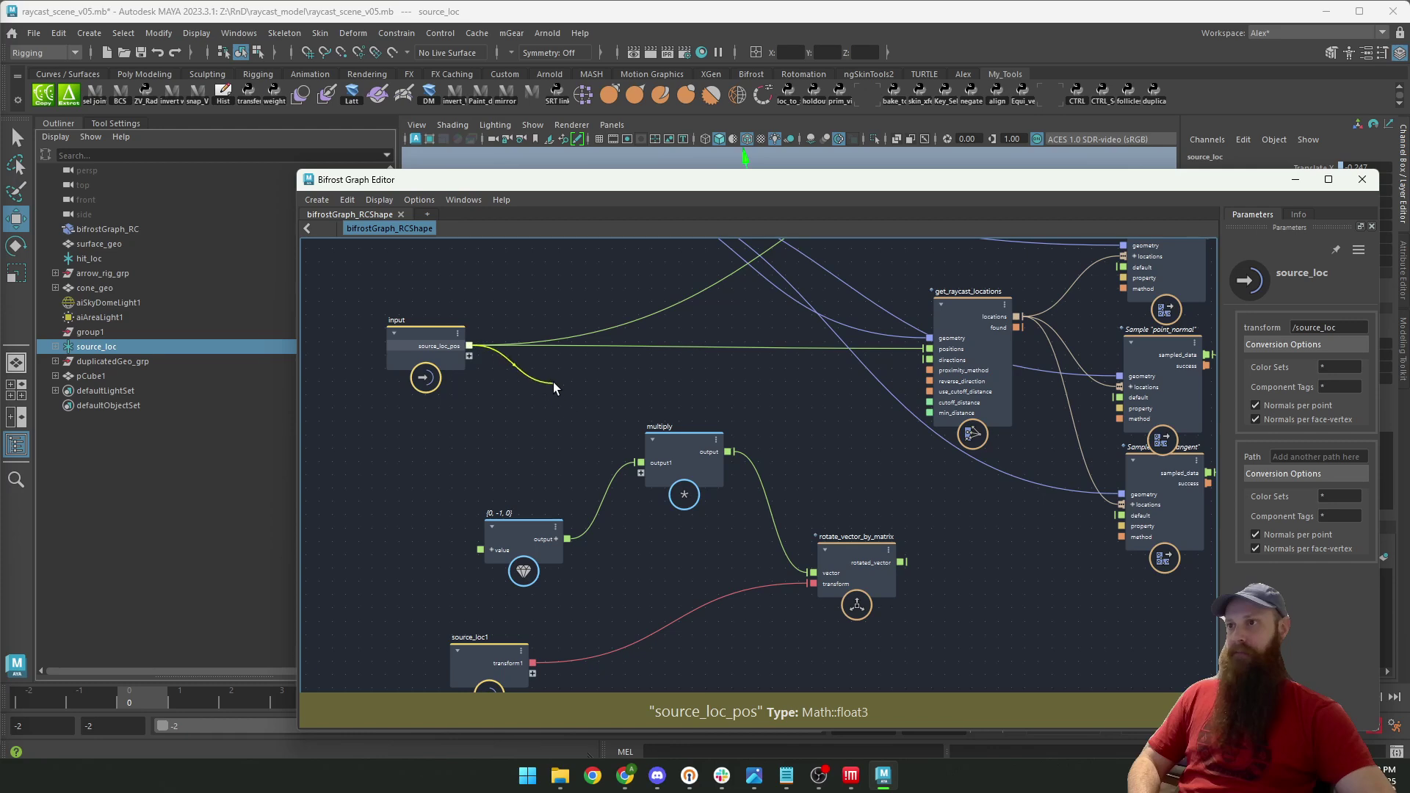
{"action": "left_click_drag", "start_coordinate": [609, 454], "coordinate": [645, 472]}
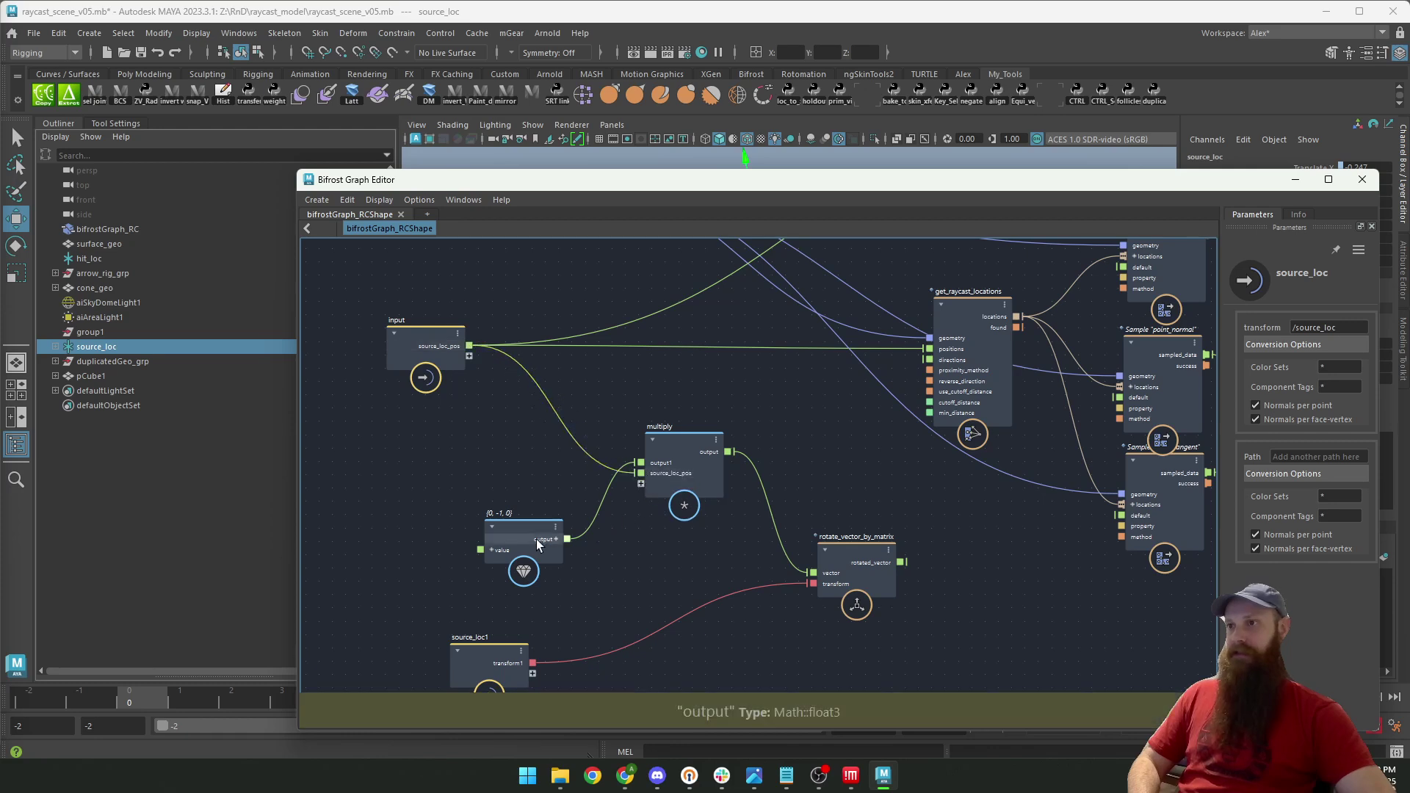
{"action": "left_click_drag", "start_coordinate": [531, 533], "coordinate": [517, 487]}
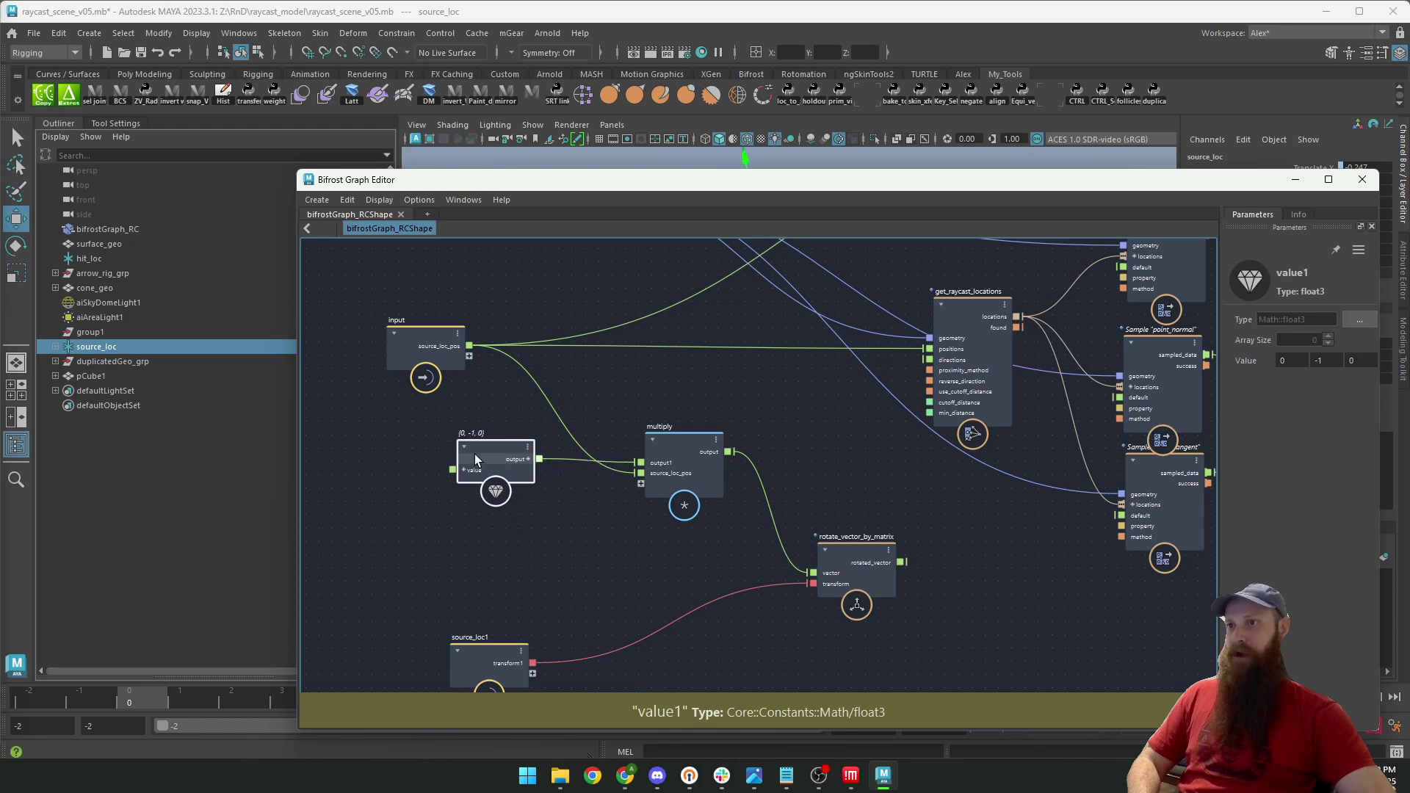
{"action": "left_click_drag", "start_coordinate": [485, 461], "coordinate": [474, 463]}
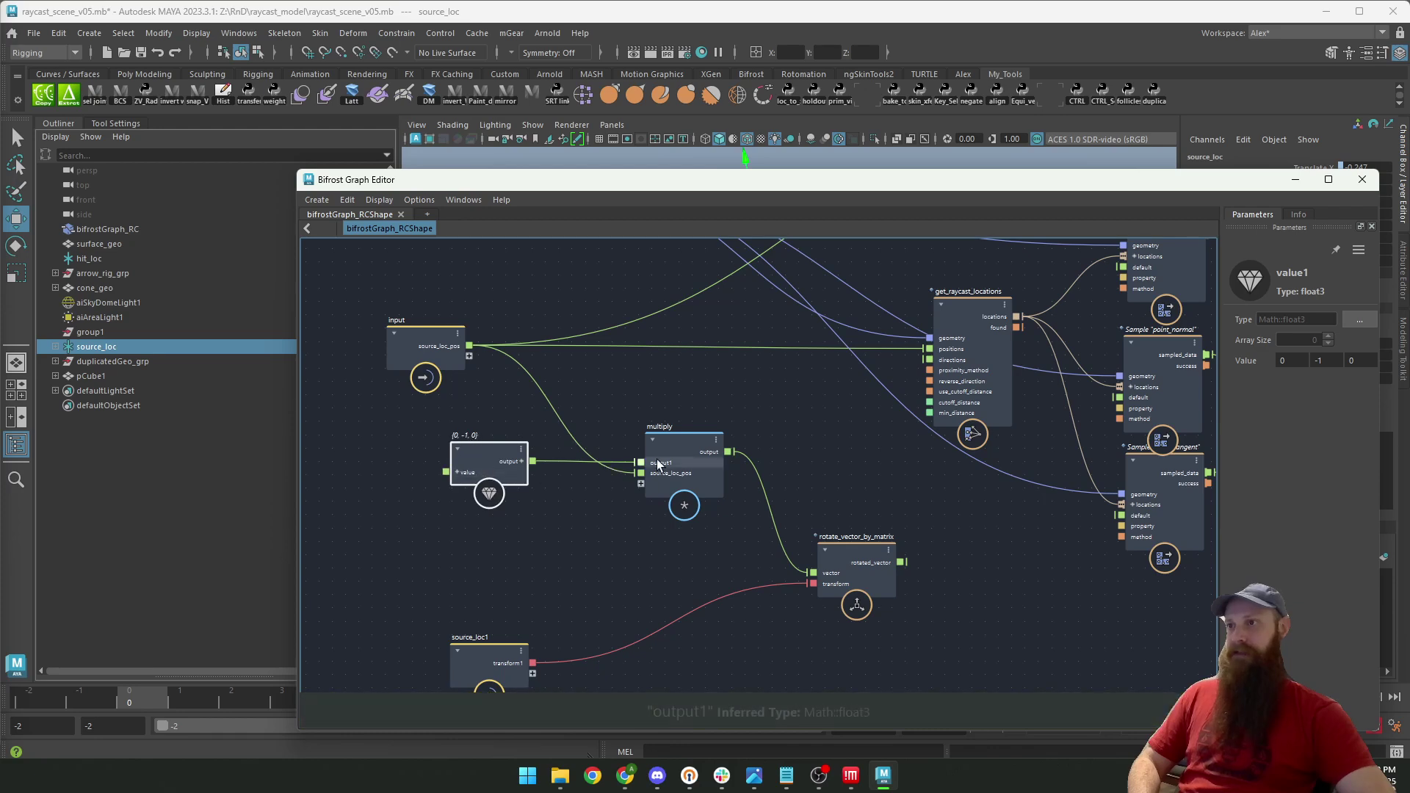
{"action": "left_click_drag", "start_coordinate": [657, 460], "coordinate": [640, 447]}
Delete the spare source_loc input node and connect rotated_vector to the directions input of get_raycast_locations.
{"action": "scroll", "coordinate": [708, 542], "scroll_direction": "down", "scroll_amount": 10}
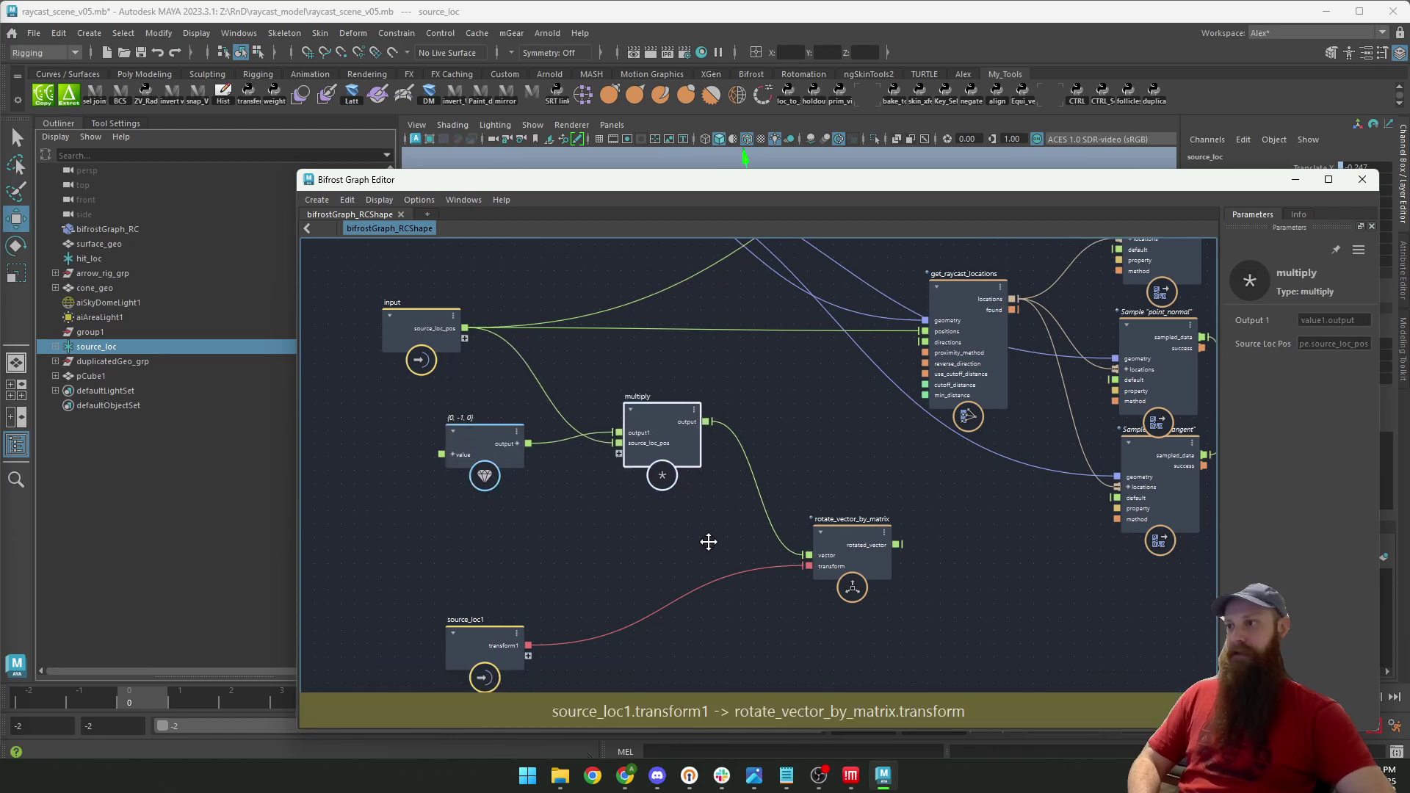
{"action": "left_click", "coordinate": [459, 584]}
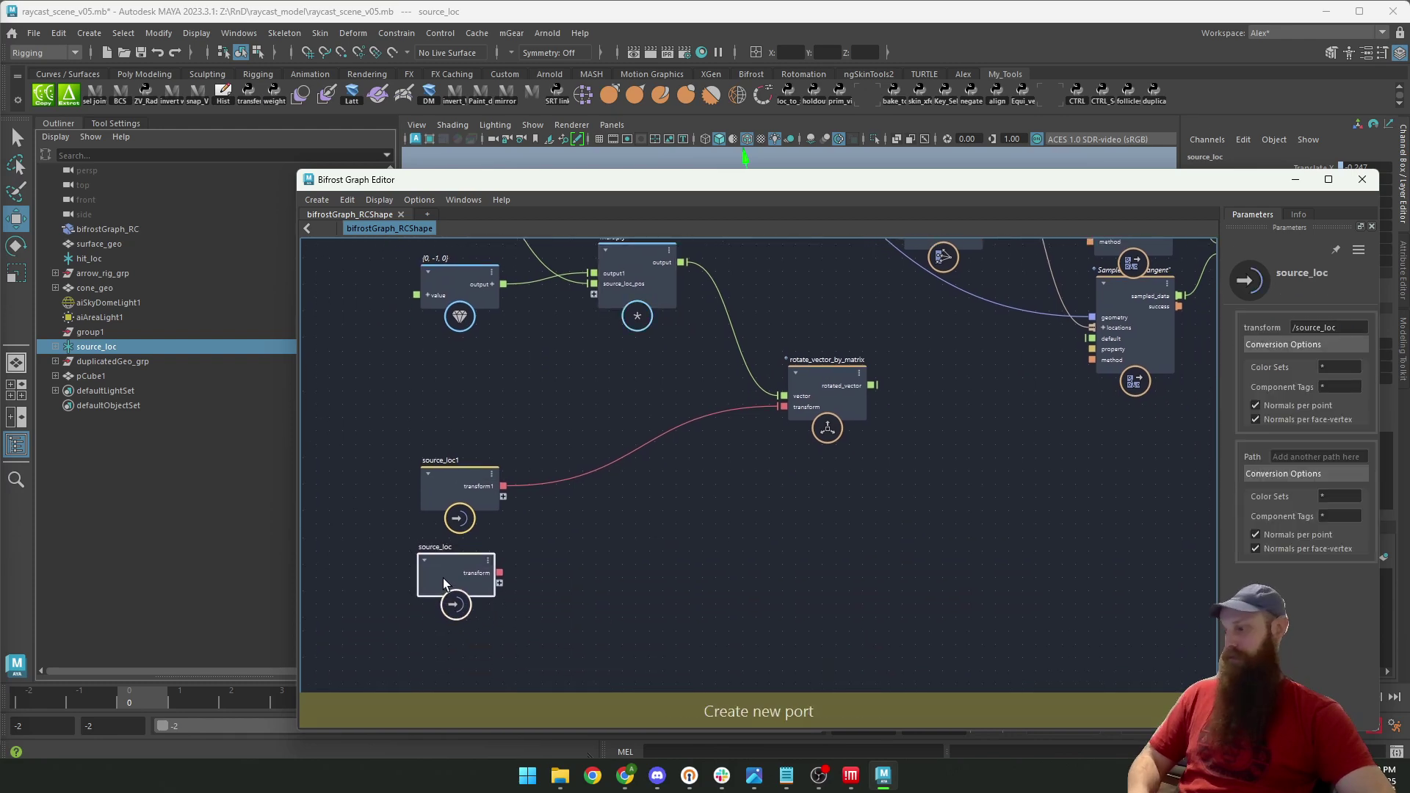
{"action": "key", "text": "Delete"}
{"action": "middle_click_drag", "start_coordinate": [482, 415], "coordinate": [448, 580]}
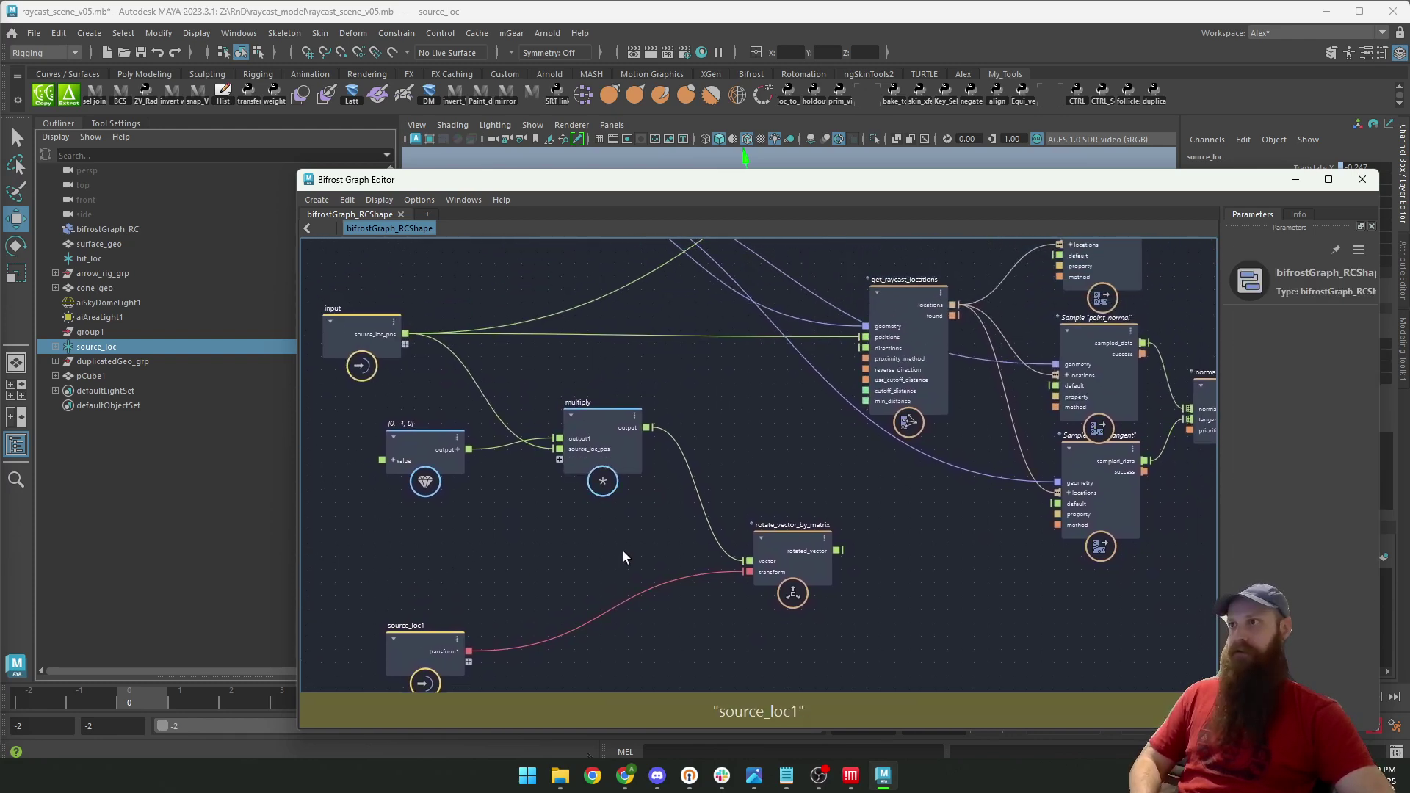
{"action": "left_click_drag", "start_coordinate": [841, 553], "coordinate": [866, 348]}
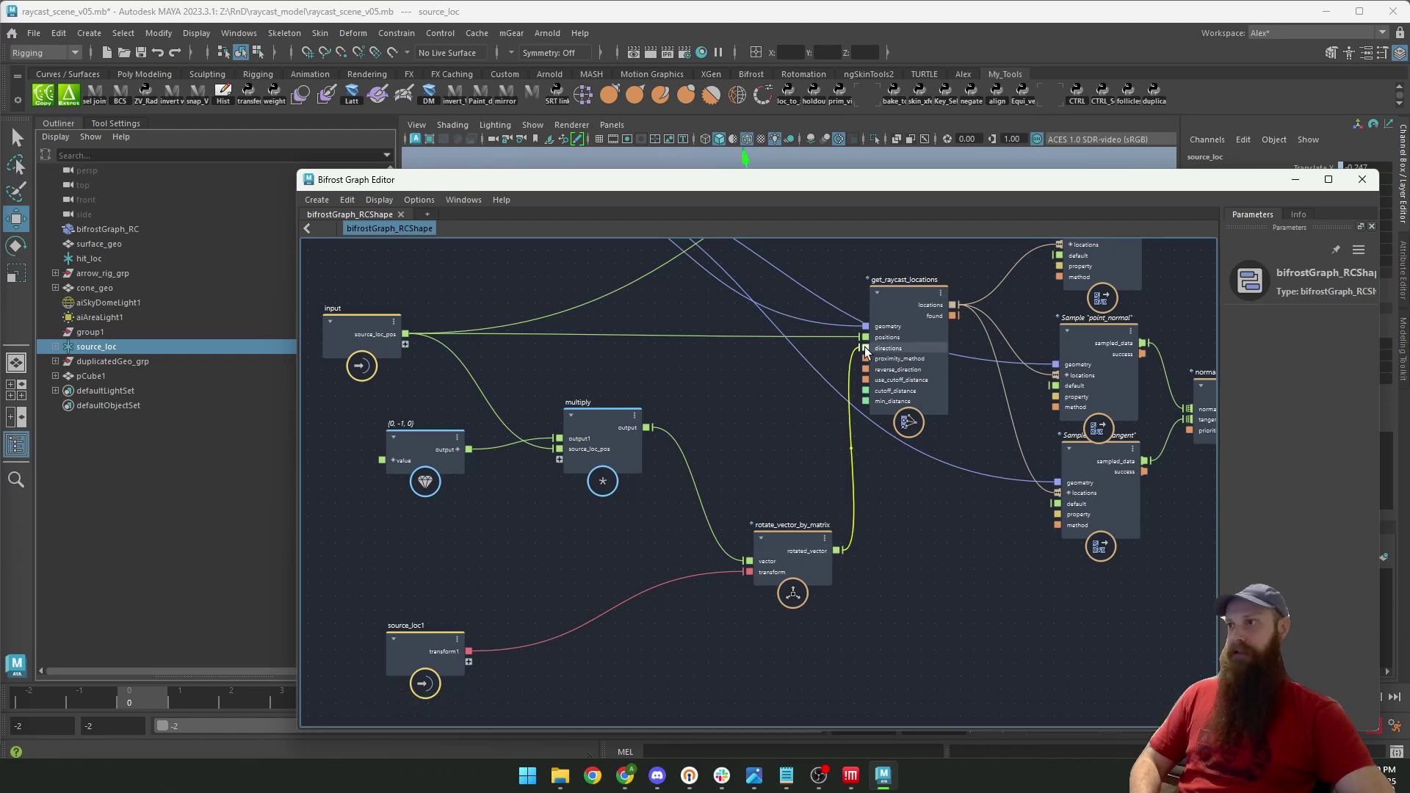
Uncover the viewport and test the raycast by rotating source_loc to about -2.345, -3.232, -1.461.
{"action": "left_click_drag", "start_coordinate": [753, 188], "coordinate": [758, 622]}
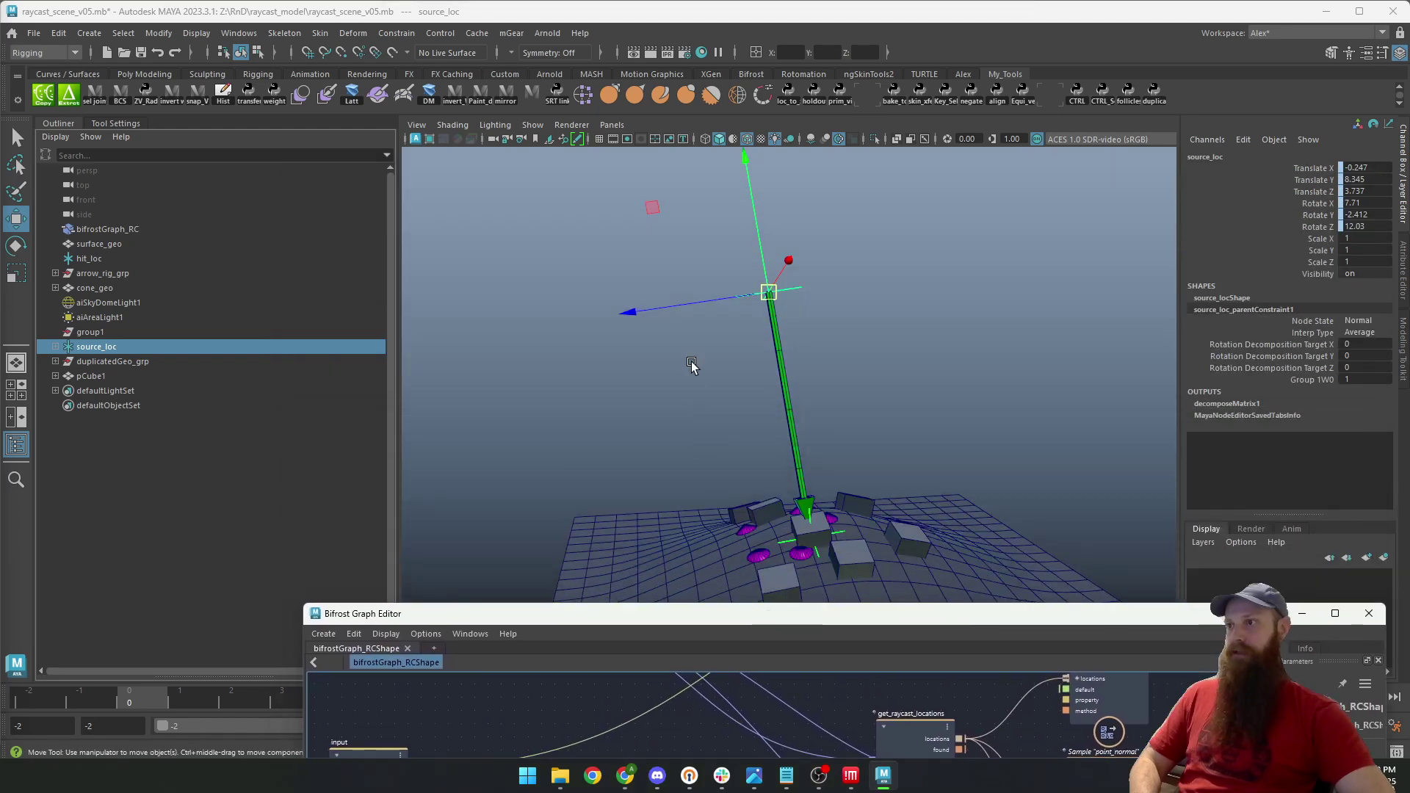
{"action": "key", "text": "e"}
{"action": "left_click_drag", "start_coordinate": [630, 221], "coordinate": [667, 291]}
{"action": "left_click_drag", "start_coordinate": [667, 291], "coordinate": [749, 208], "text": "alt"}
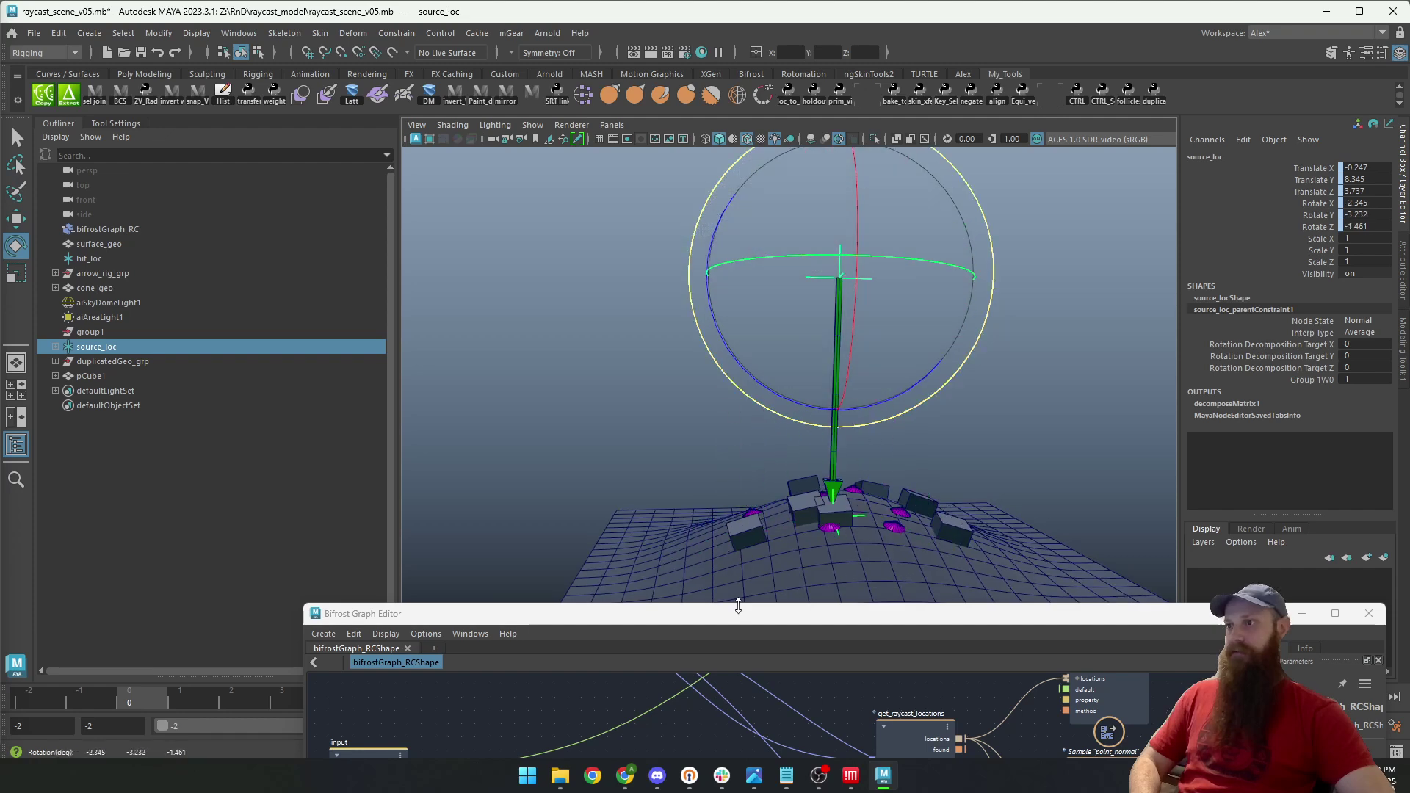
Bring the graph back into view and select the value, multiply, source_loc1 and rotate_vector_by_matrix nodes to review what feeds directions.
{"action": "left_click_drag", "start_coordinate": [740, 615], "coordinate": [622, 206]}
{"action": "middle_click_drag", "start_coordinate": [523, 603], "coordinate": [634, 593], "text": "alt"}
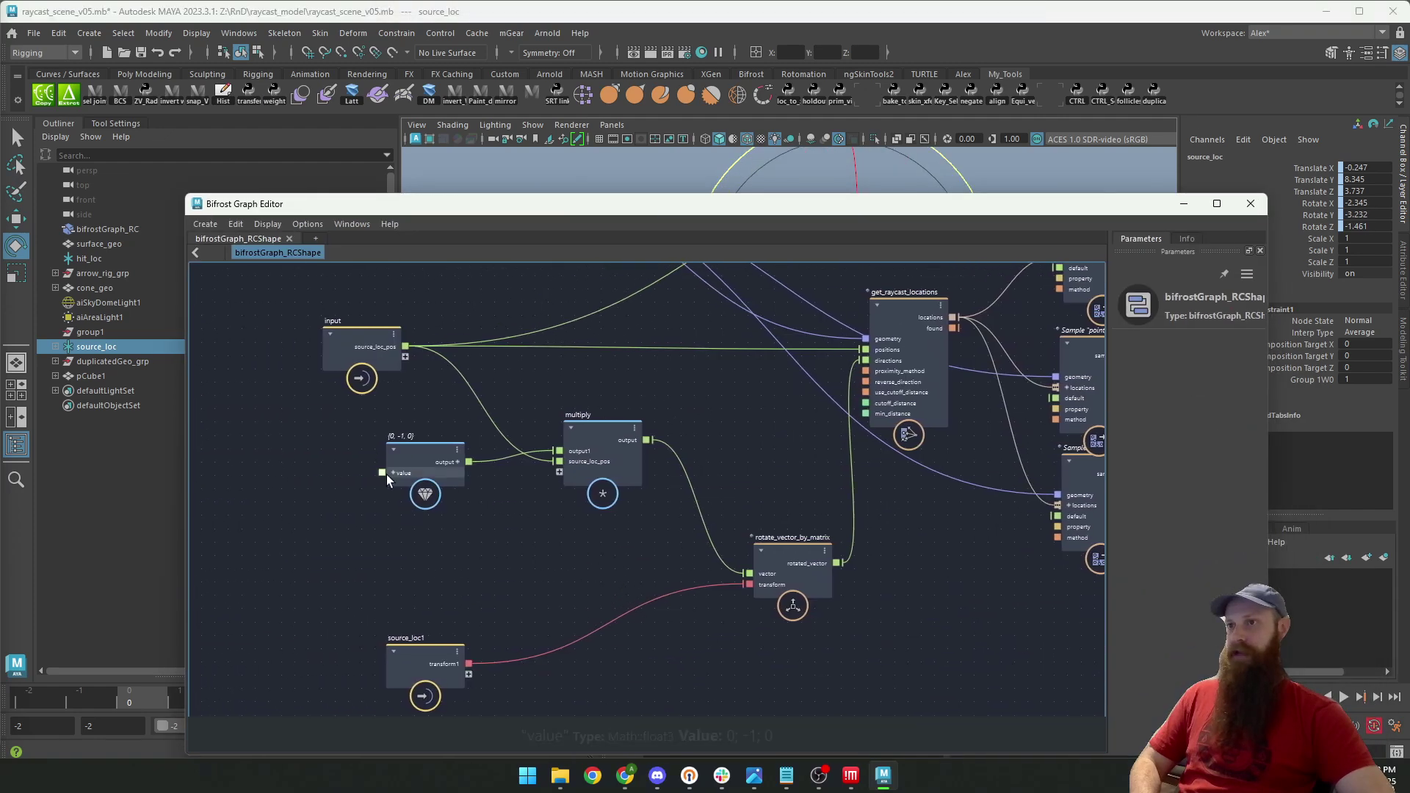
{"action": "left_click_drag", "start_coordinate": [348, 426], "coordinate": [795, 690]}
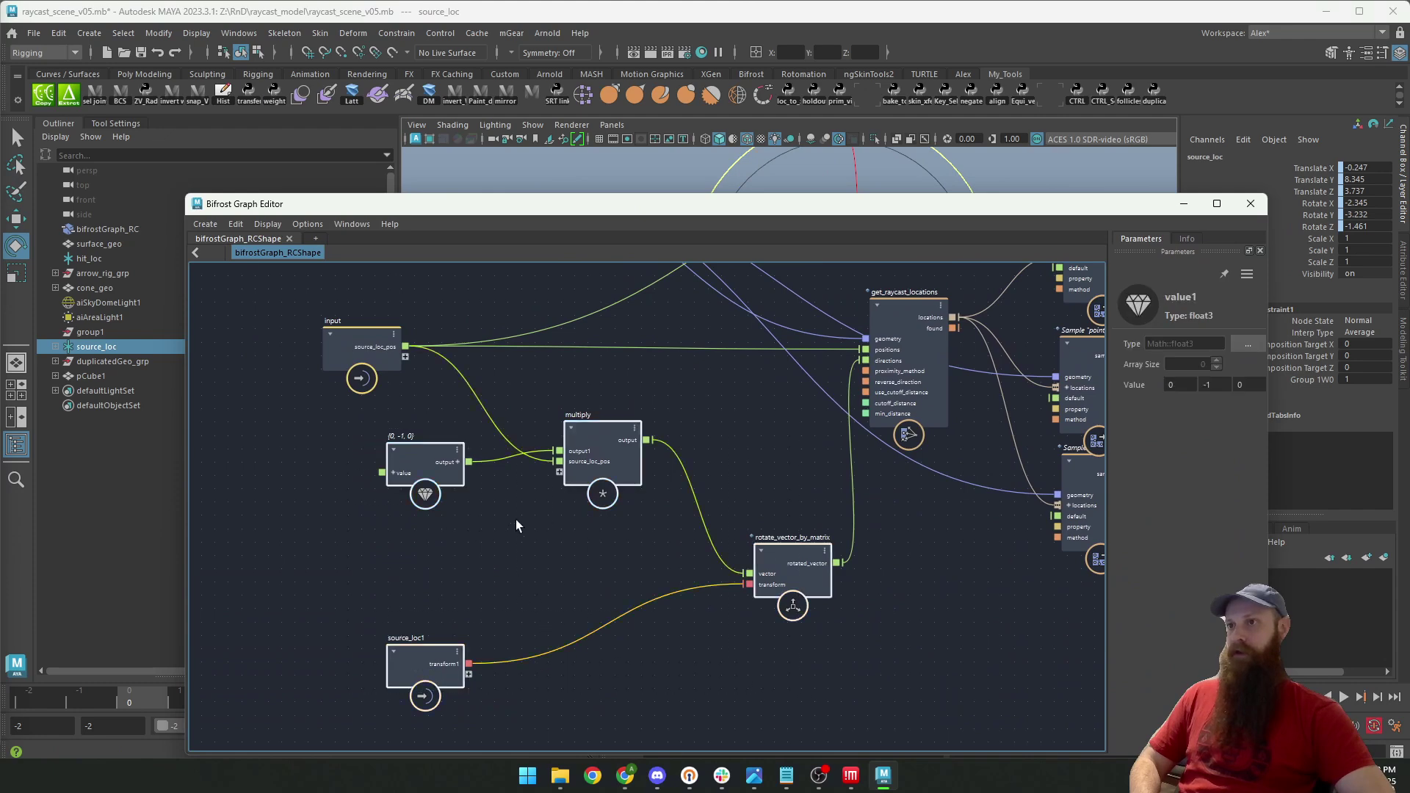
{"action": "middle_click_drag", "start_coordinate": [736, 416], "coordinate": [663, 430]}
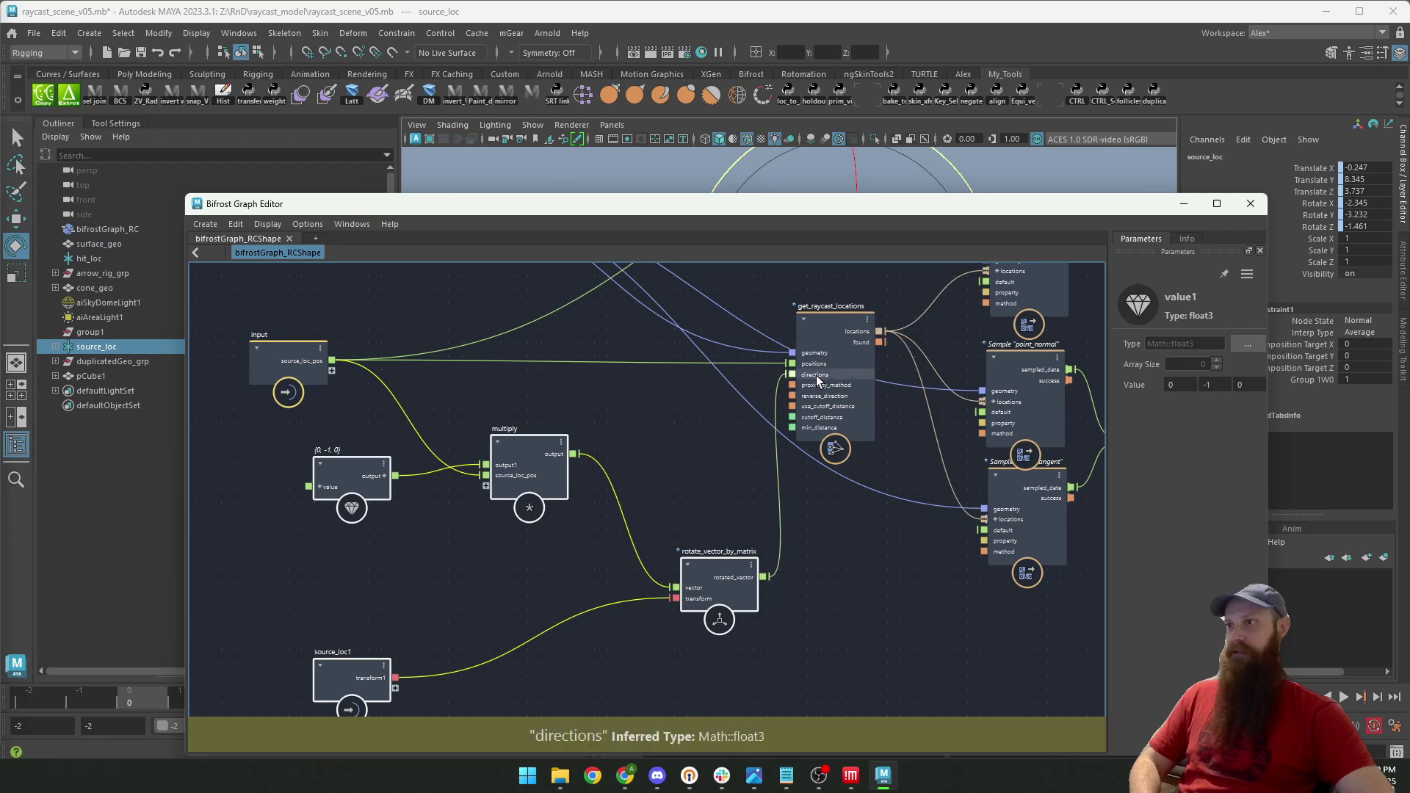
Close the Bifrost Graph Editor and rotate source_loc to about -2.981, -2.701, 4.99 in the viewport.
{"action": "left_click", "coordinate": [1251, 203]}
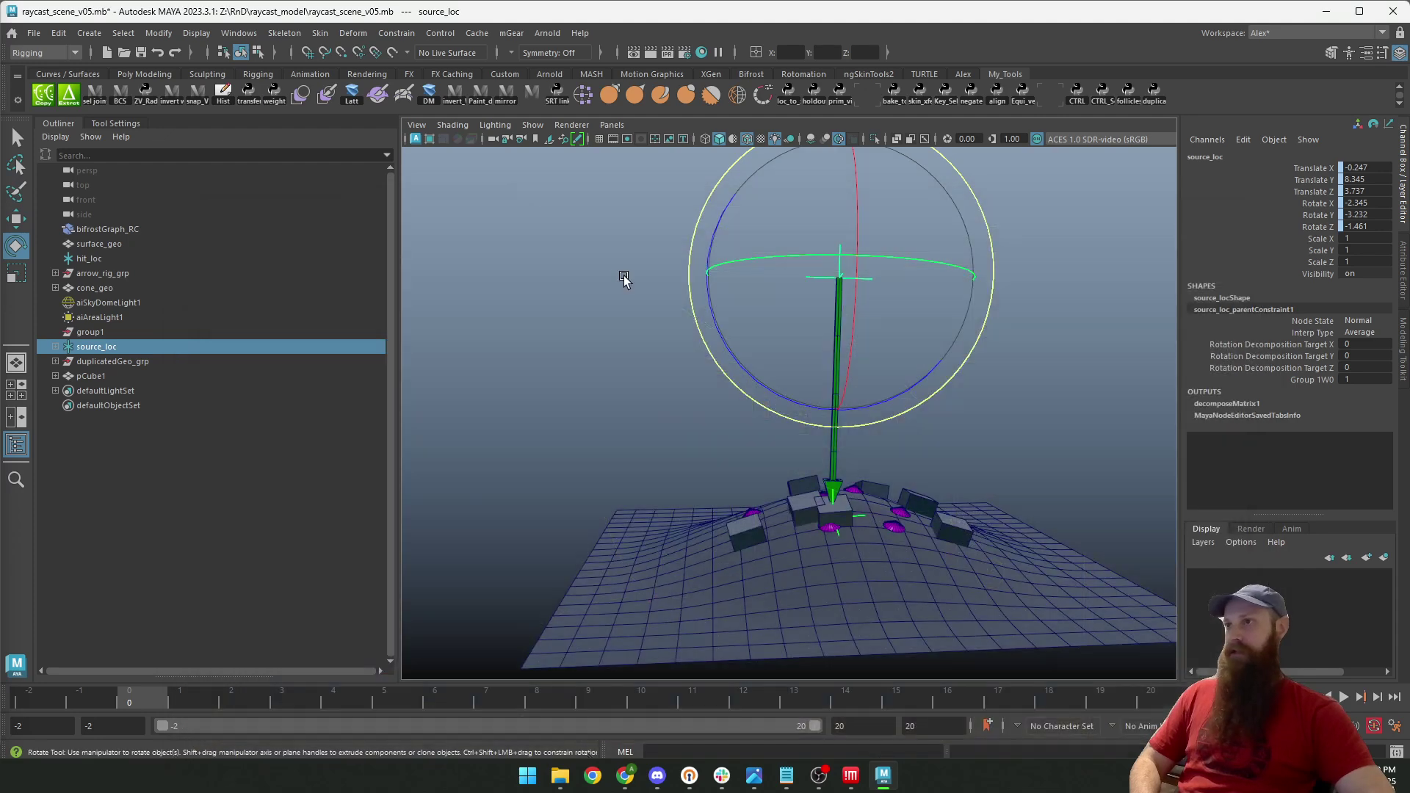
{"action": "middle_click_drag", "start_coordinate": [624, 279], "coordinate": [523, 313], "text": "alt"}
{"action": "mouse_move", "coordinate": [607, 262]}
{"action": "left_mouse_down"}
{"action": "mouse_move", "coordinate": [613, 281]}
{"action": "mouse_move", "coordinate": [586, 246]}
{"action": "left_mouse_up"}
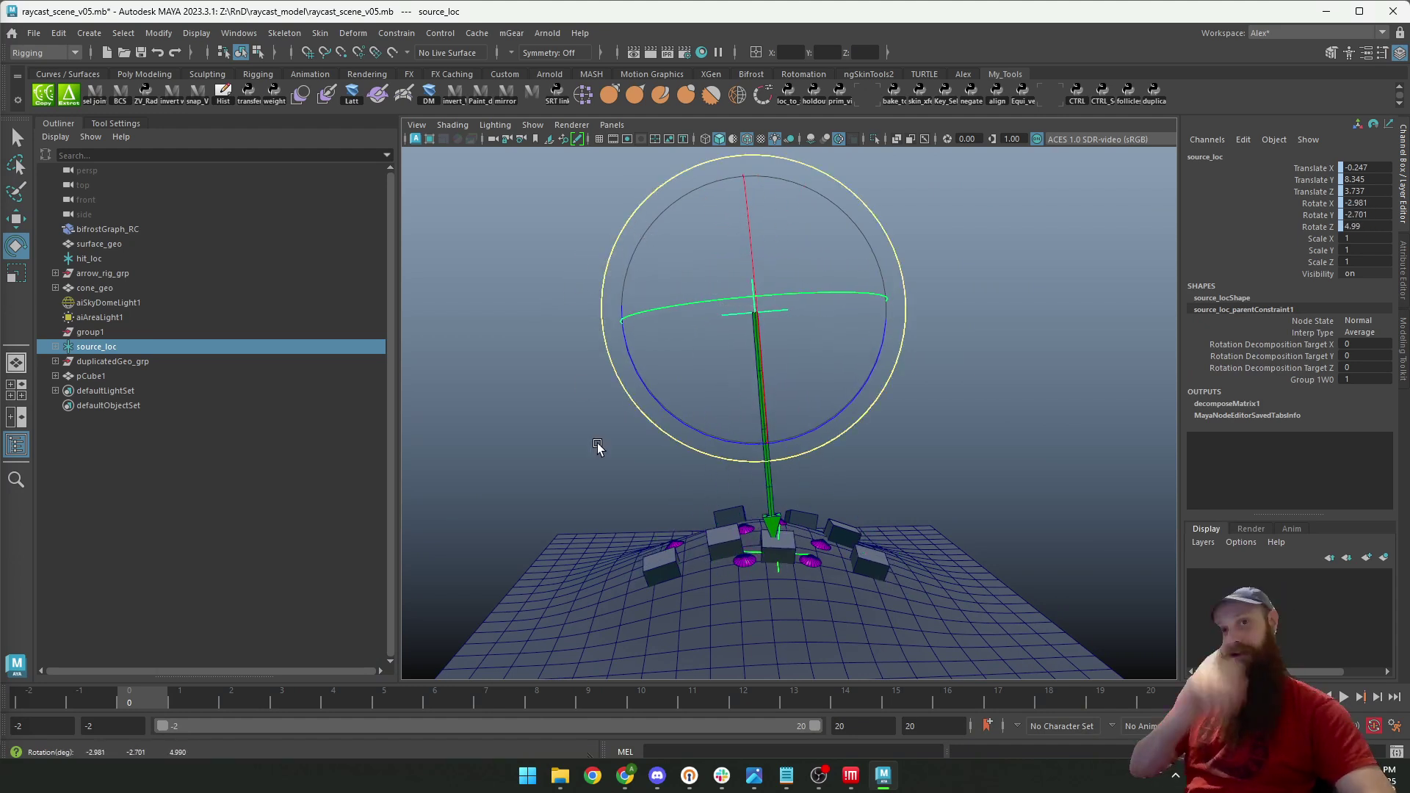